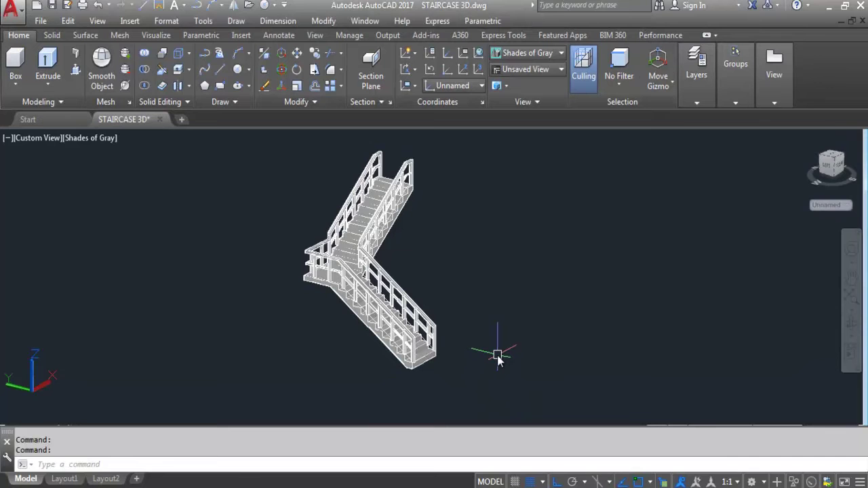
- Draw a rectangle 3'-6" long and 11" wide in the empty space beside the foot of the staircase
{"action": "type", "text": "REC"}
{"action": "key", "text": "Return"}
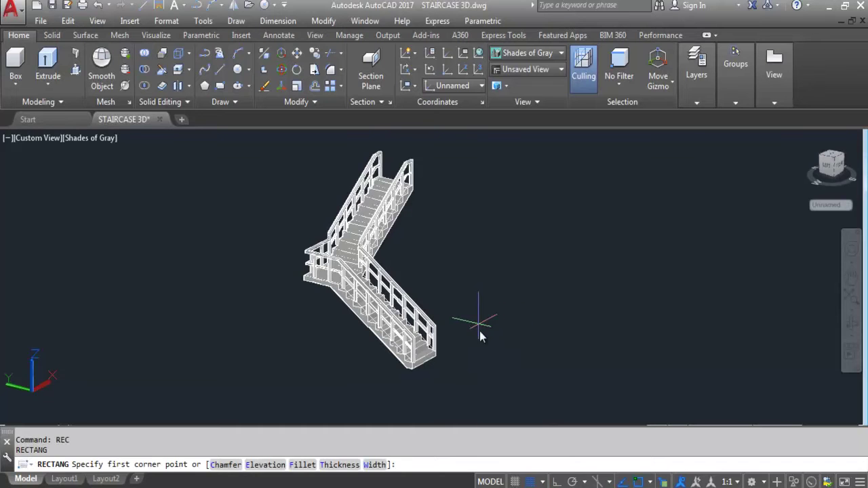
{"action": "left_click", "coordinate": [483, 349]}
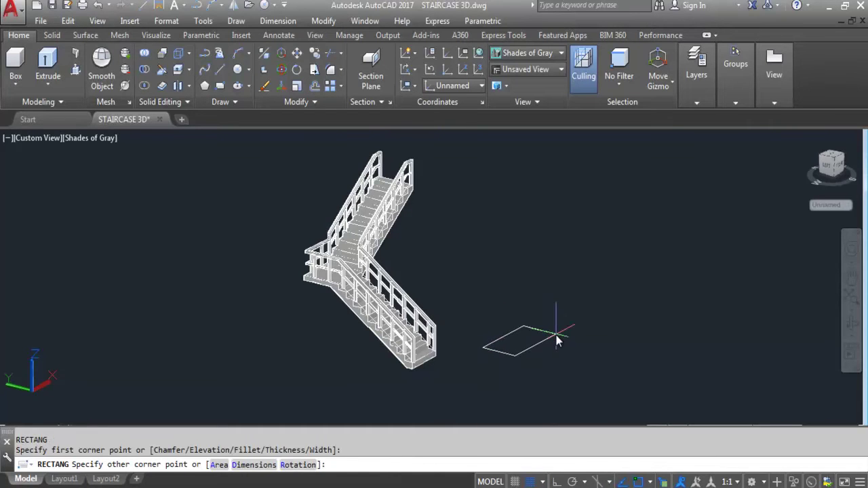
{"action": "right_click", "coordinate": [555, 334]}
{"action": "left_click", "coordinate": [594, 219]}
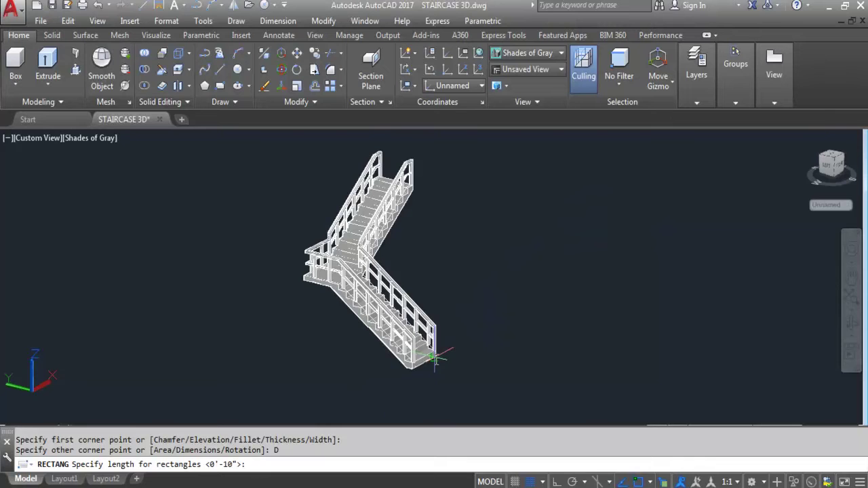
{"action": "scroll", "coordinate": [417, 367], "scroll_direction": "up", "scroll_amount": 3}
{"action": "scroll", "coordinate": [407, 354], "scroll_direction": "up", "scroll_amount": 2}
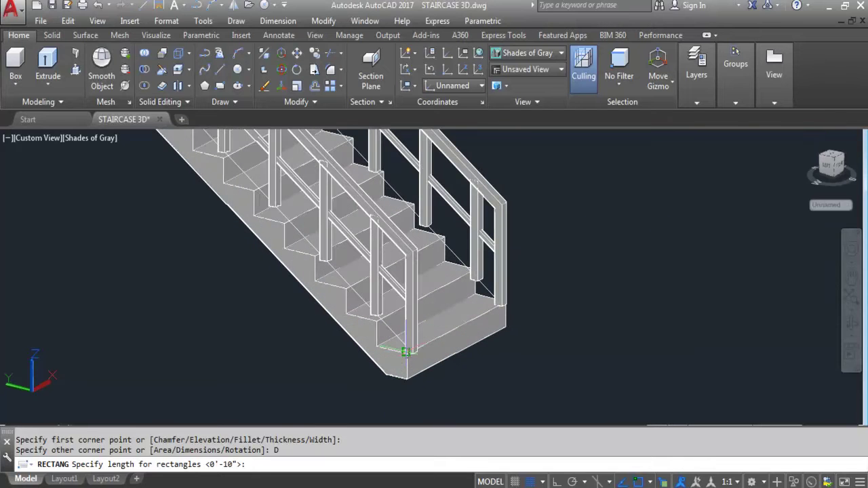
{"action": "scroll", "coordinate": [474, 343], "scroll_direction": "down", "scroll_amount": 5}
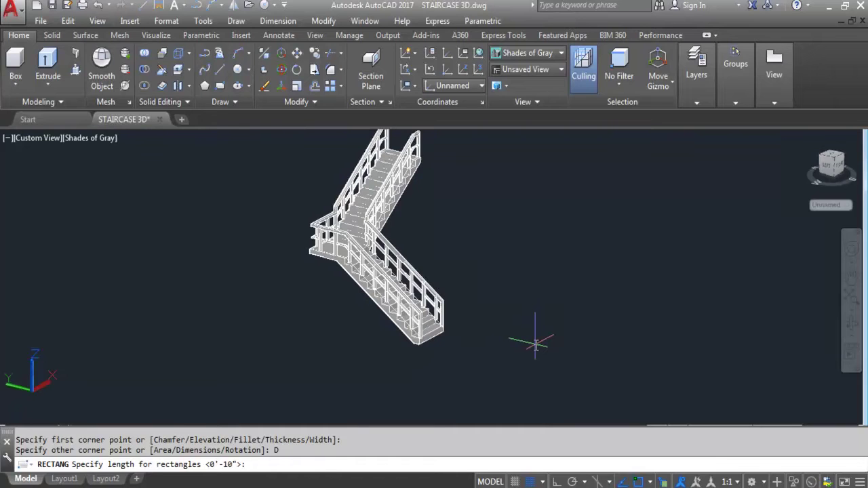
{"action": "type", "text": "3'6"}
{"action": "key", "text": "Return"}
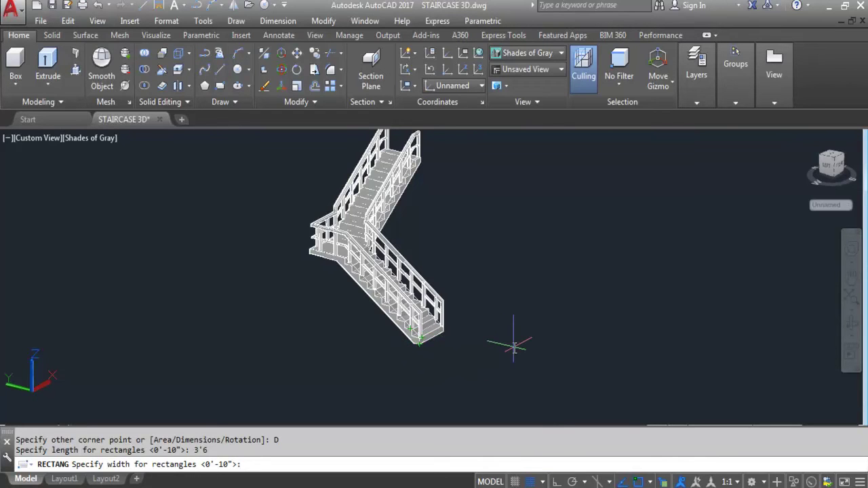
{"action": "type", "text": "11"}
{"action": "key", "text": "Return"}
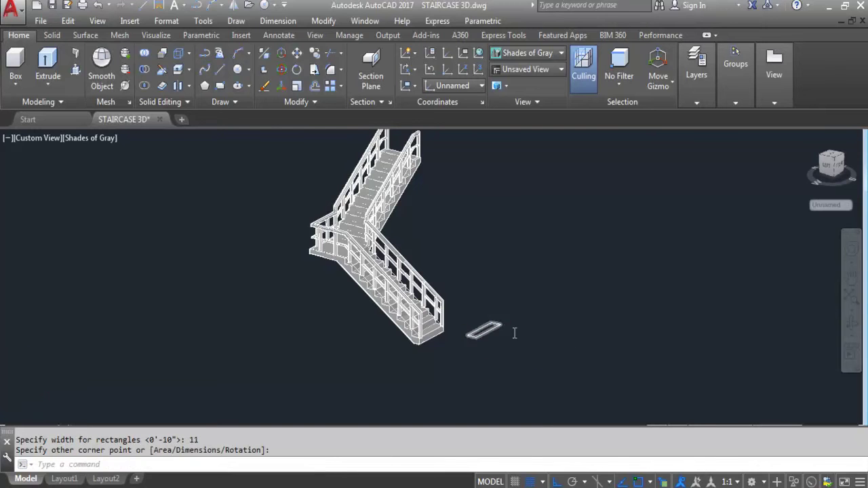
- Check the rectangle's short side with an aligned dimension between its two corners
{"action": "scroll", "coordinate": [490, 327], "scroll_direction": "up", "scroll_amount": 6}
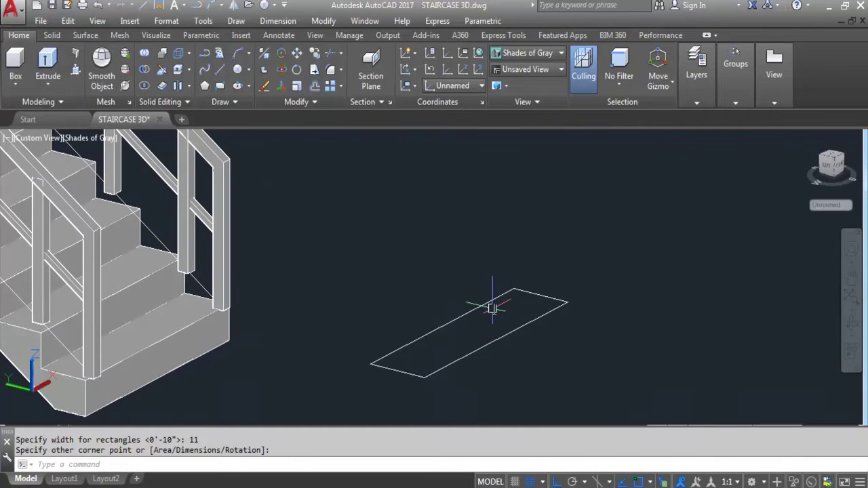
{"action": "scroll", "coordinate": [536, 309], "scroll_direction": "down", "scroll_amount": 2}
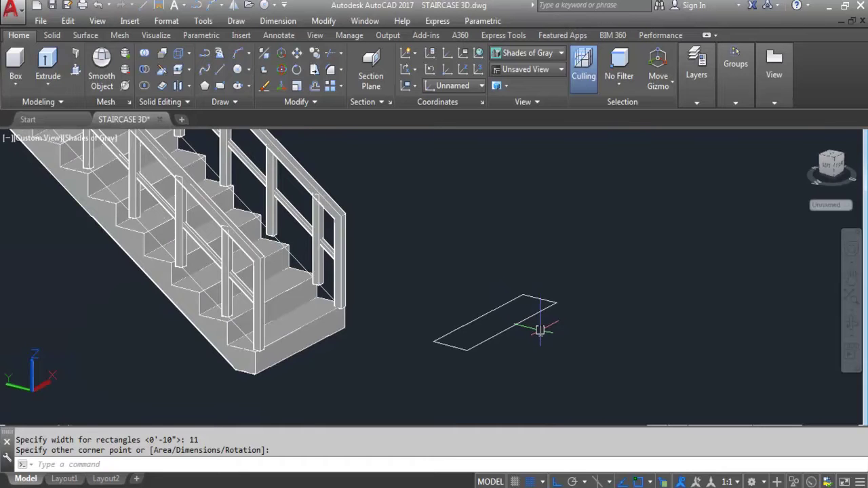
{"action": "scroll", "coordinate": [529, 283], "scroll_direction": "up", "scroll_amount": 3}
{"action": "scroll", "coordinate": [528, 283], "scroll_direction": "down", "scroll_amount": 2}
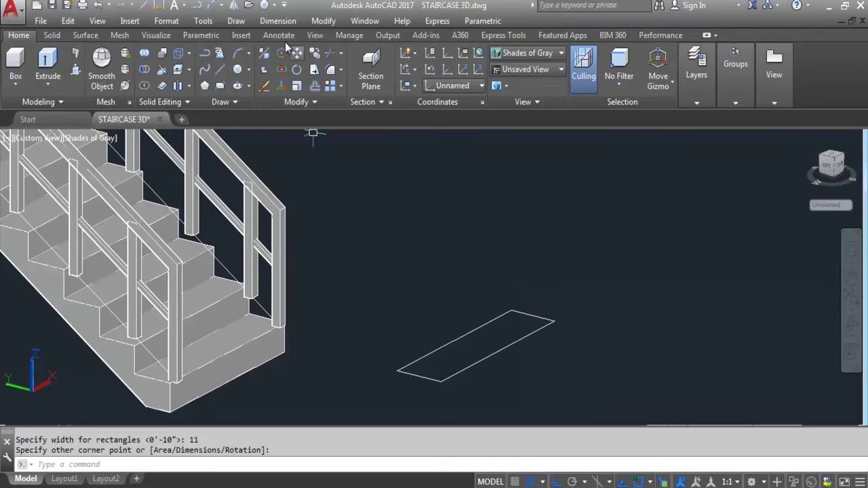
{"action": "left_click", "coordinate": [278, 21]}
{"action": "left_click", "coordinate": [287, 72]}
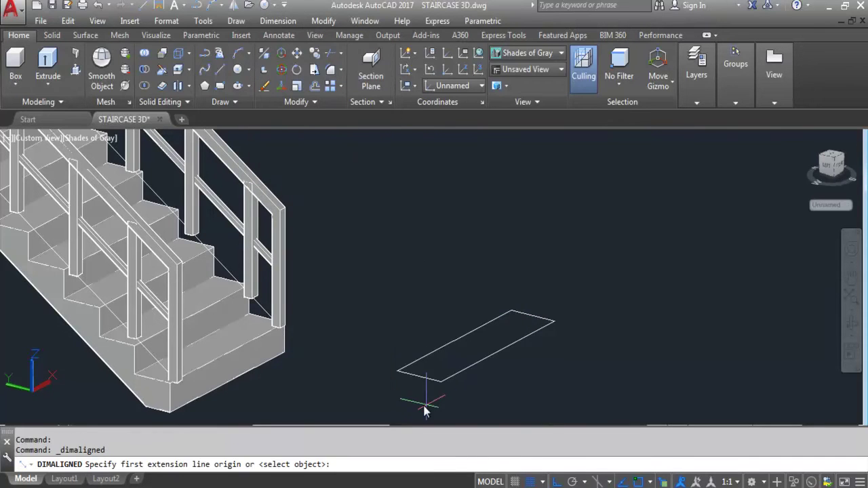
{"action": "left_click", "coordinate": [398, 372]}
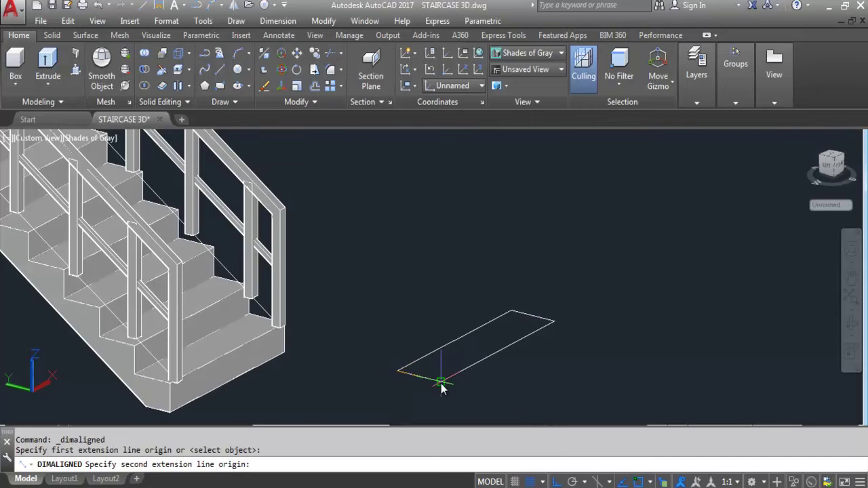
{"action": "left_click", "coordinate": [441, 381]}
{"action": "scroll", "coordinate": [426, 400], "scroll_direction": "up", "scroll_amount": 1}
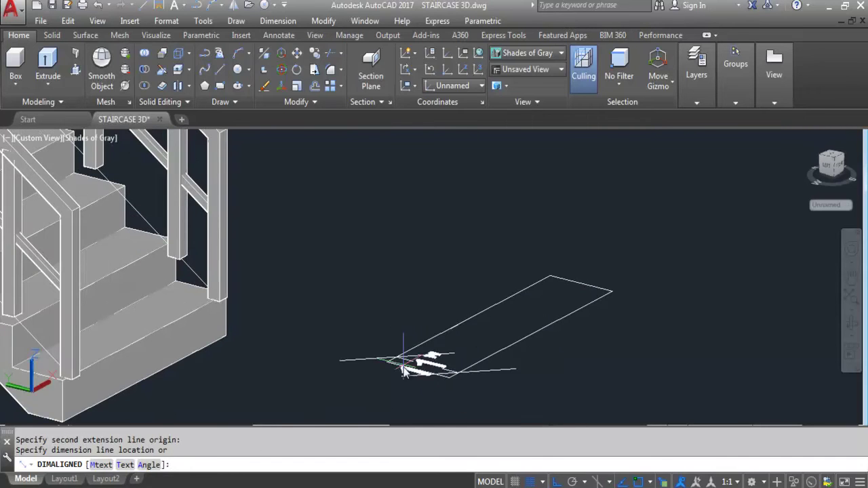
{"action": "scroll", "coordinate": [404, 400], "scroll_direction": "up", "scroll_amount": 3}
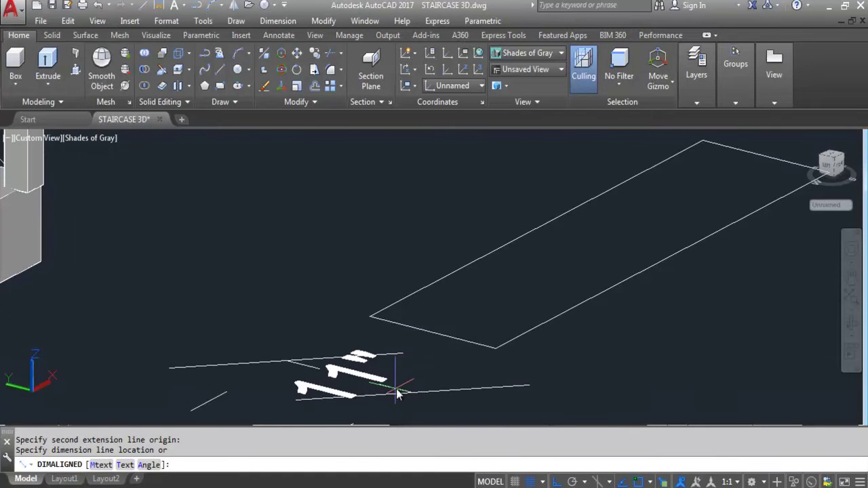
{"action": "left_click", "coordinate": [398, 394]}
{"action": "scroll", "coordinate": [380, 343], "scroll_direction": "down", "scroll_amount": 3}
- Check the rectangle's long side with a temporary aligned dimension and cancel its placement
{"action": "key", "text": "space"}
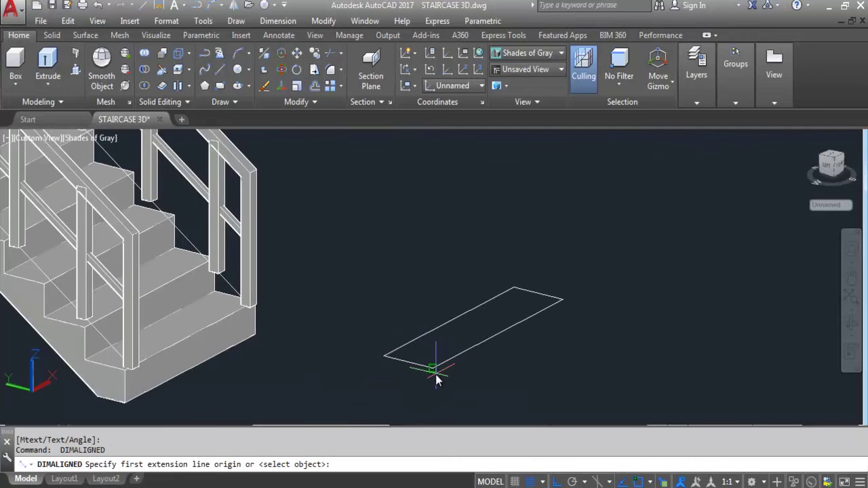
{"action": "left_click", "coordinate": [434, 370]}
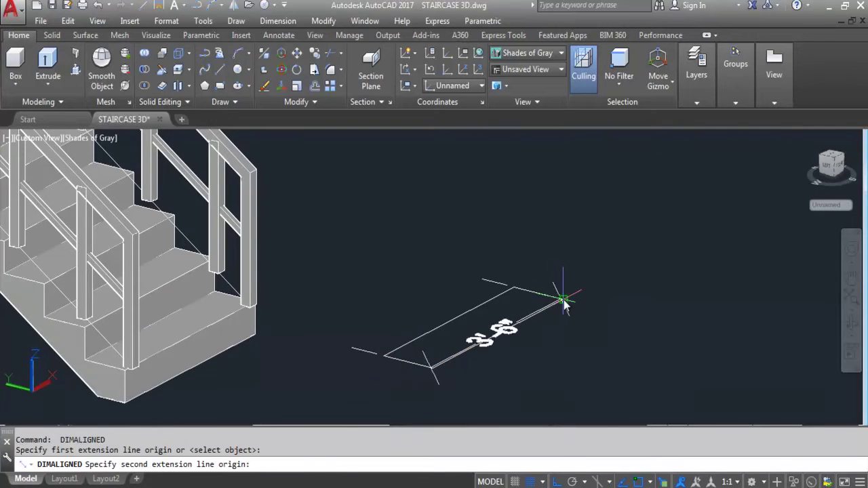
{"action": "left_click", "coordinate": [563, 299]}
{"action": "scroll", "coordinate": [603, 342], "scroll_direction": "up", "scroll_amount": 1}
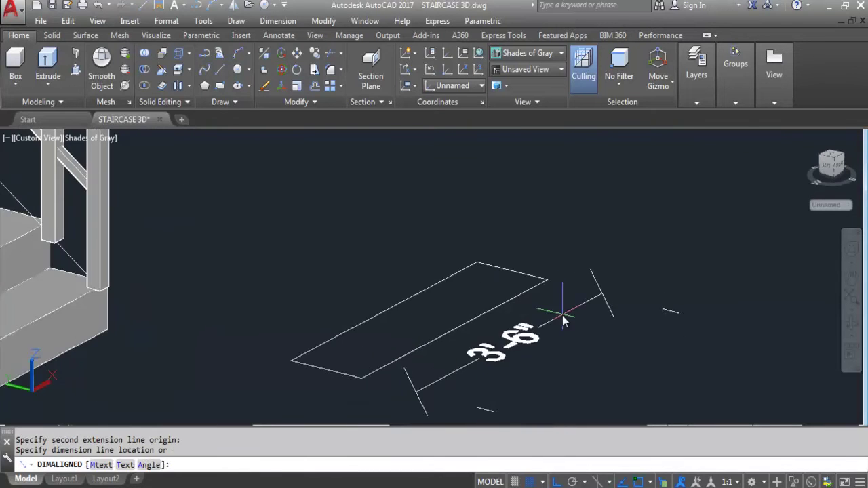
{"action": "scroll", "coordinate": [562, 321], "scroll_direction": "down", "scroll_amount": 2}
{"action": "key", "text": "Escape"}
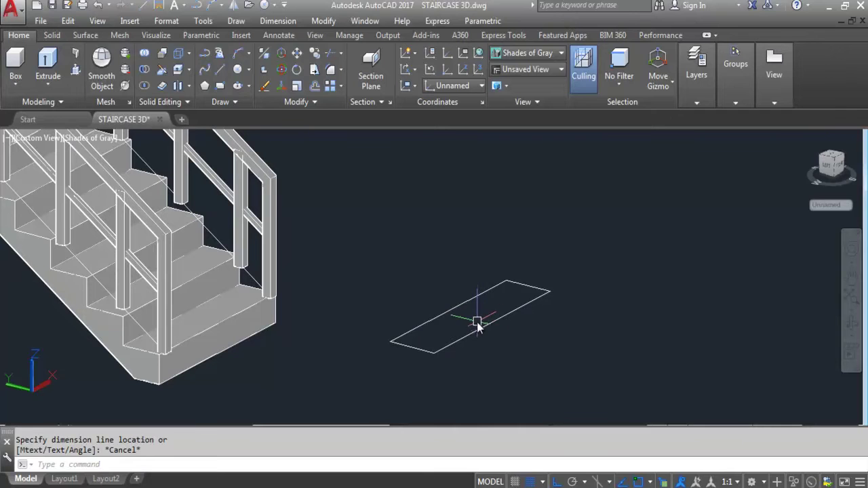
- Presspull the area inside the rectangle upward by 1 inch to form a solid tread slab
{"action": "left_click", "coordinate": [75, 76]}
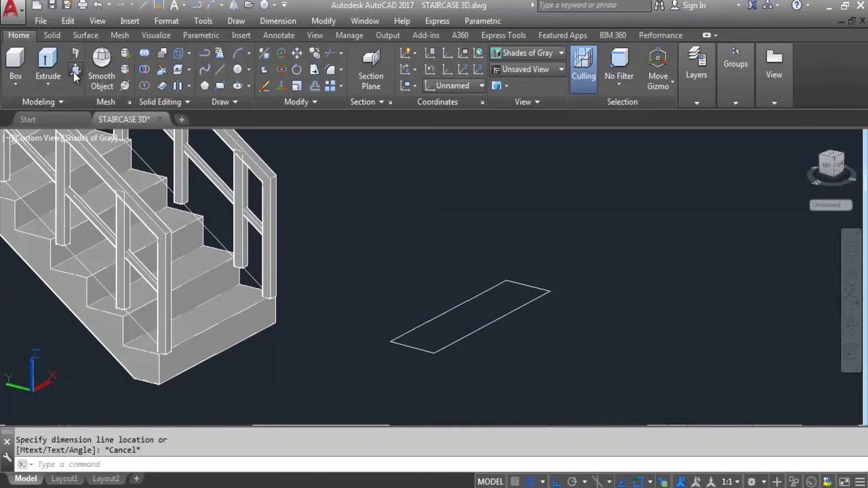
{"action": "left_click", "coordinate": [493, 302]}
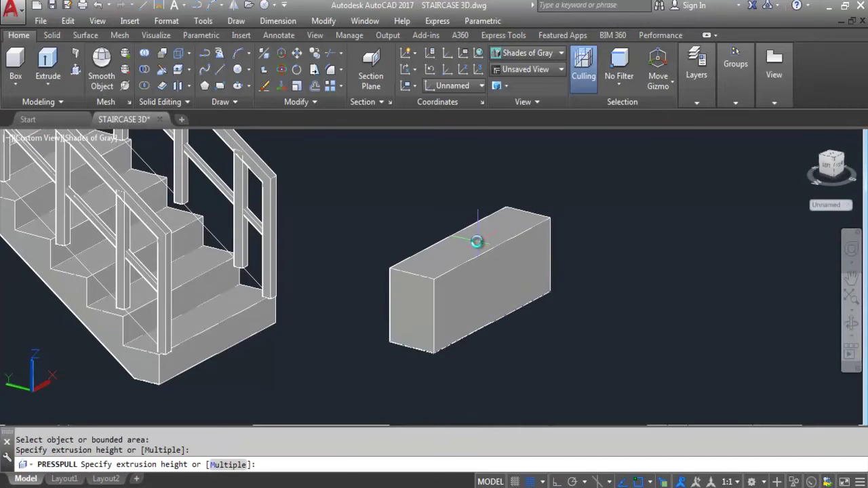
{"action": "type", "text": "1"}
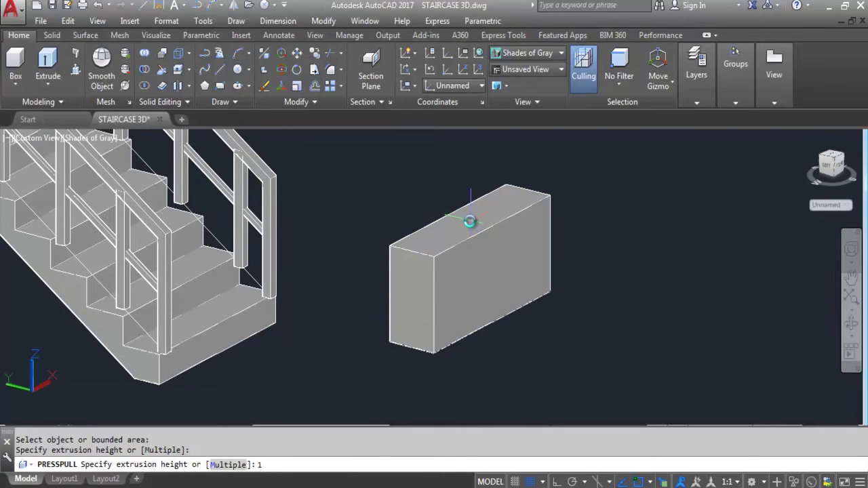
{"action": "key", "text": "Return"}
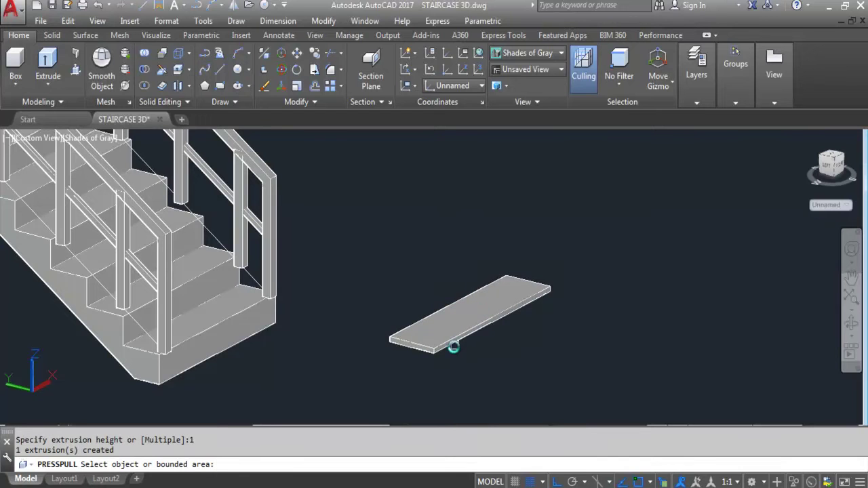
{"action": "scroll", "coordinate": [434, 337], "scroll_direction": "up", "scroll_amount": 2}
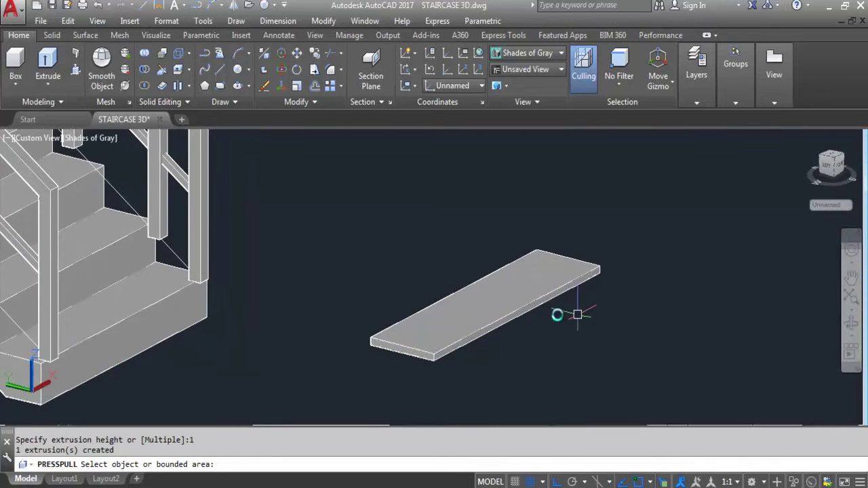
{"action": "key", "text": "Return"}
- Move the extruded slab off the rectangle outline to the side facing away from the staircase
{"action": "scroll", "coordinate": [468, 360], "scroll_direction": "up", "scroll_amount": 3}
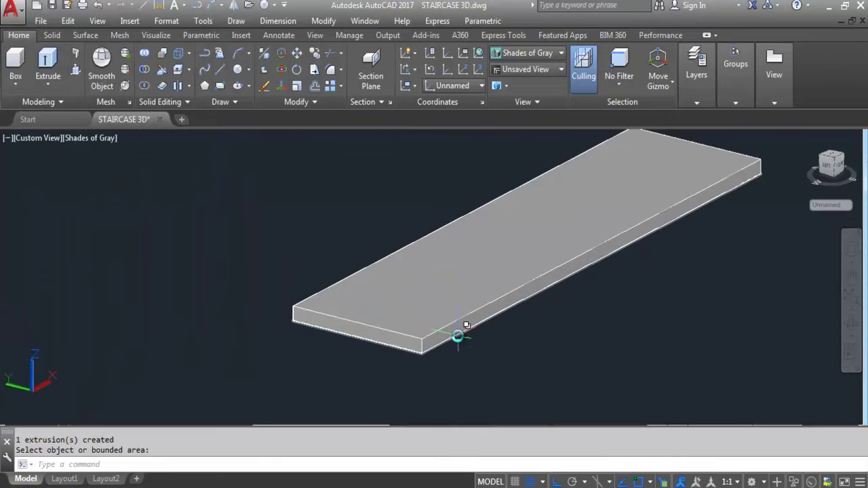
{"action": "scroll", "coordinate": [457, 335], "scroll_direction": "down", "scroll_amount": 4}
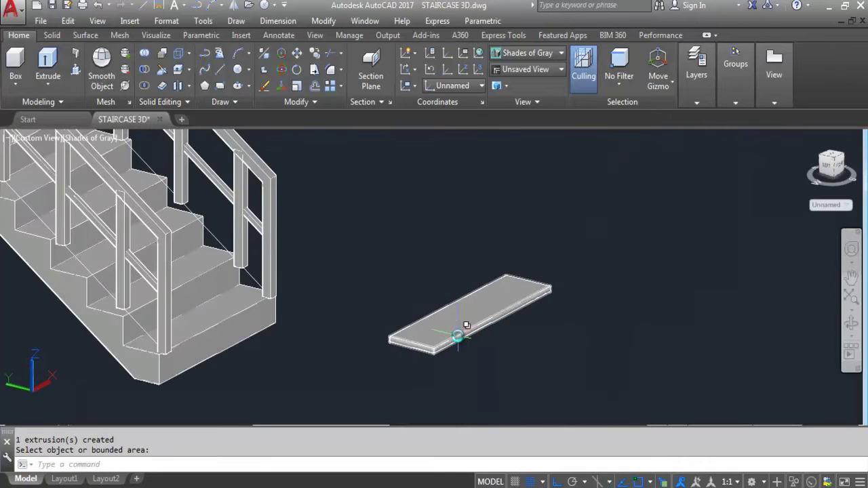
{"action": "scroll", "coordinate": [453, 358], "scroll_direction": "up", "scroll_amount": 2}
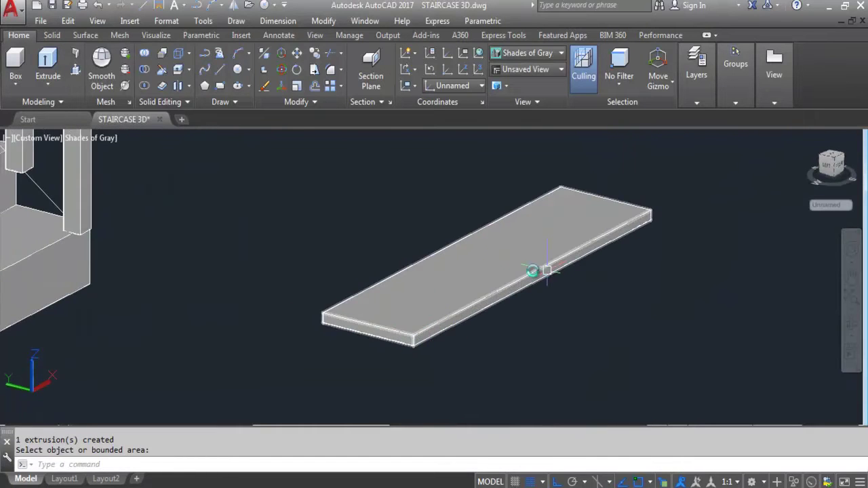
{"action": "scroll", "coordinate": [328, 364], "scroll_direction": "down", "scroll_amount": 2}
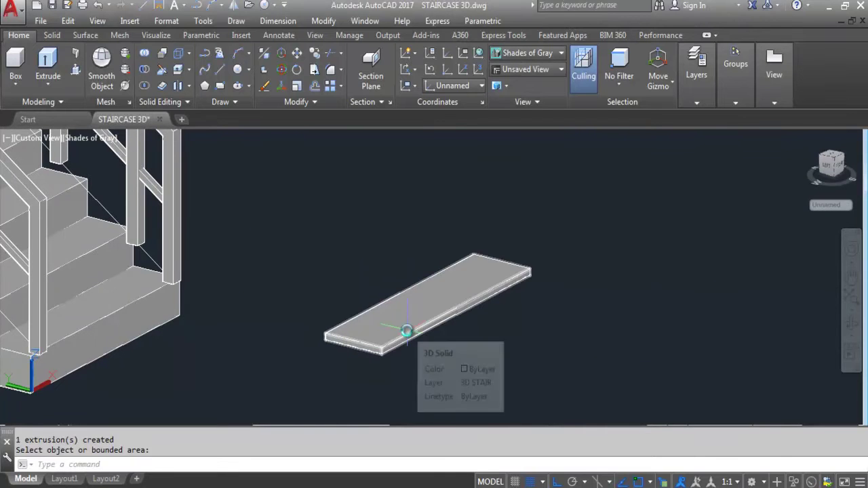
{"action": "left_click", "coordinate": [407, 331]}
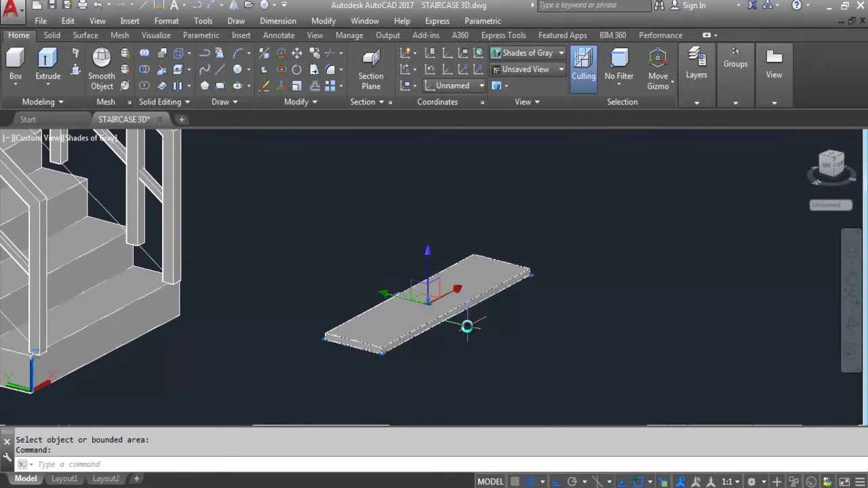
{"action": "type", "text": "m"}
{"action": "key", "text": "Return"}
{"action": "left_click", "coordinate": [411, 289]}
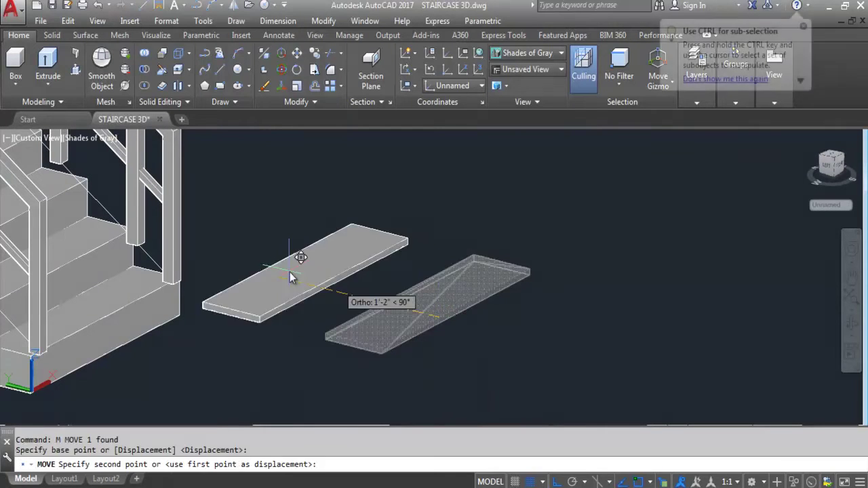
{"action": "scroll", "coordinate": [338, 286], "scroll_direction": "down", "scroll_amount": 2}
{"action": "left_click", "coordinate": [476, 309]}
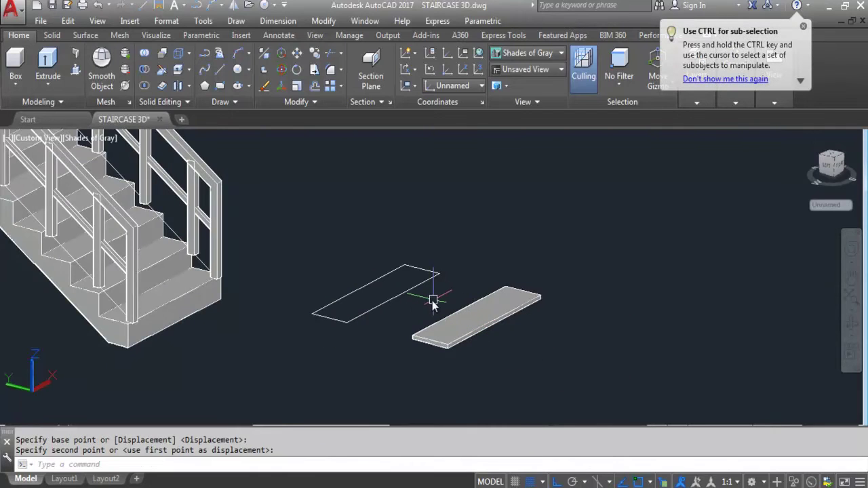
- Fillet the upper and lower long edges of the slab's side facing away from the staircase with a 0.5-inch radius
{"action": "scroll", "coordinate": [468, 352], "scroll_direction": "up", "scroll_amount": 2}
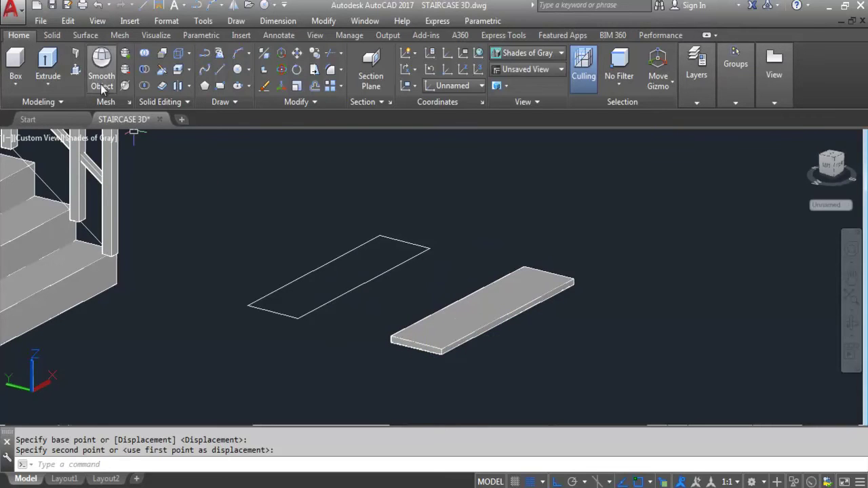
{"action": "left_click", "coordinate": [53, 36]}
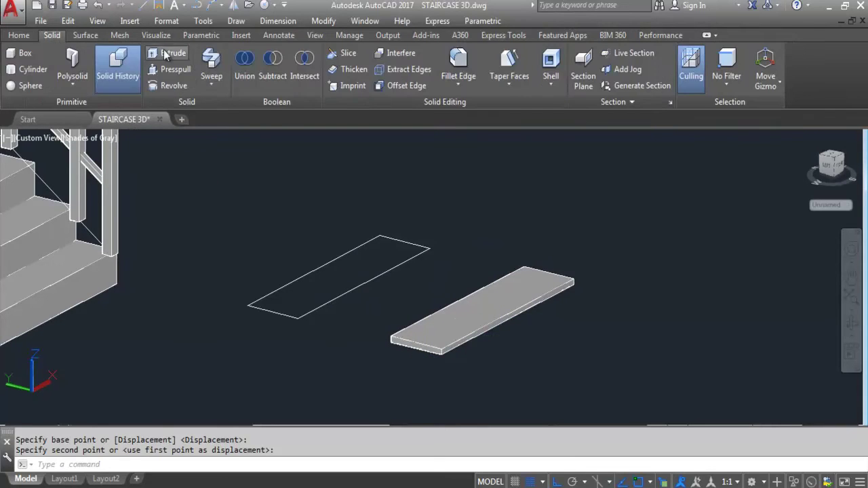
{"action": "left_click", "coordinate": [460, 73]}
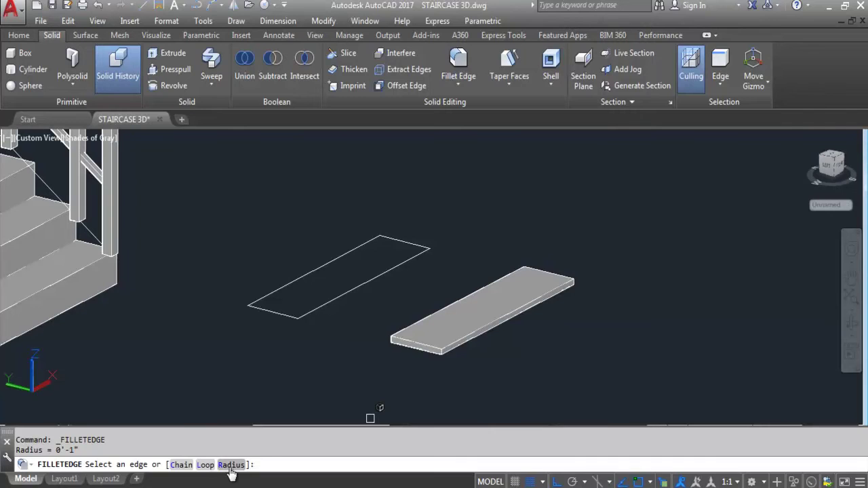
{"action": "type", "text": "R"}
{"action": "key", "text": "Return"}
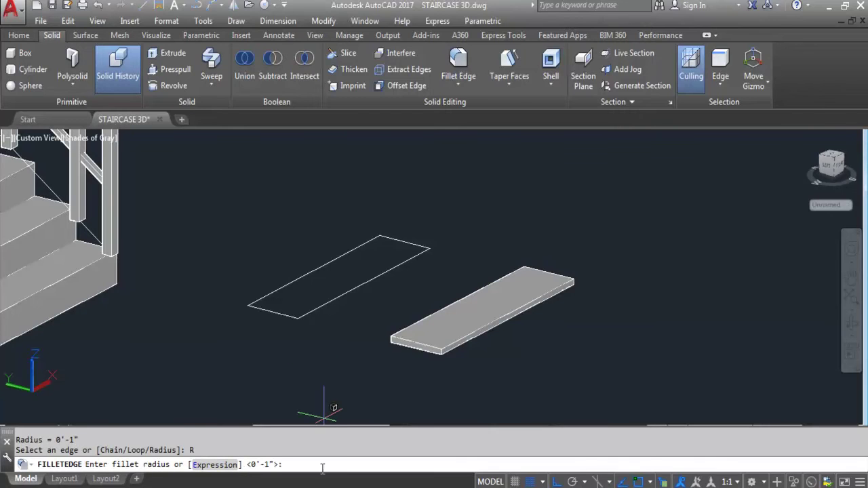
{"action": "type", "text": ".5"}
{"action": "key", "text": "Return"}
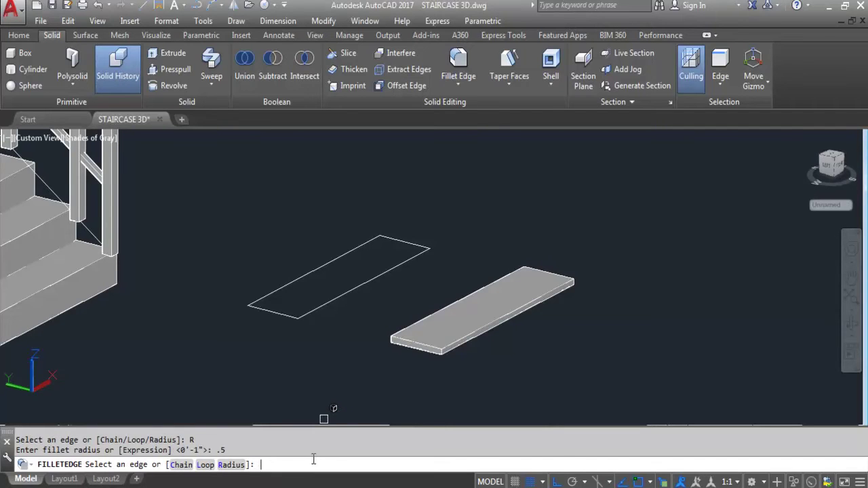
{"action": "scroll", "coordinate": [475, 349], "scroll_direction": "up", "scroll_amount": 3}
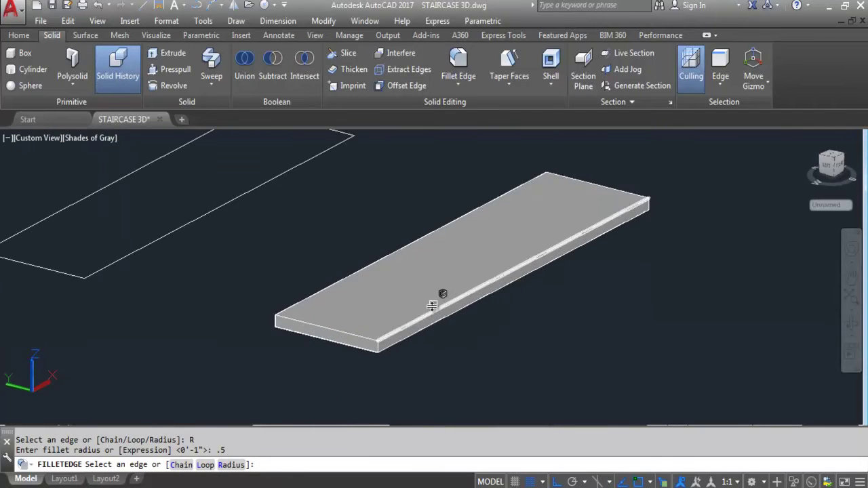
{"action": "left_click", "coordinate": [425, 317]}
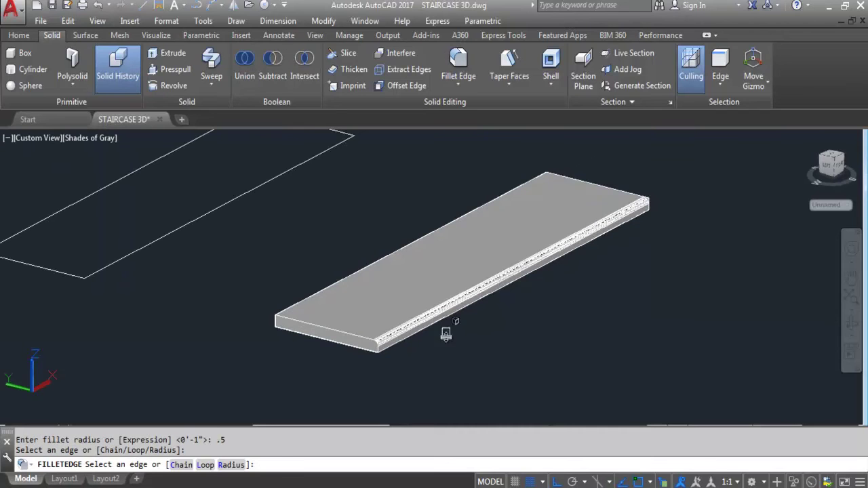
{"action": "left_click", "coordinate": [407, 339]}
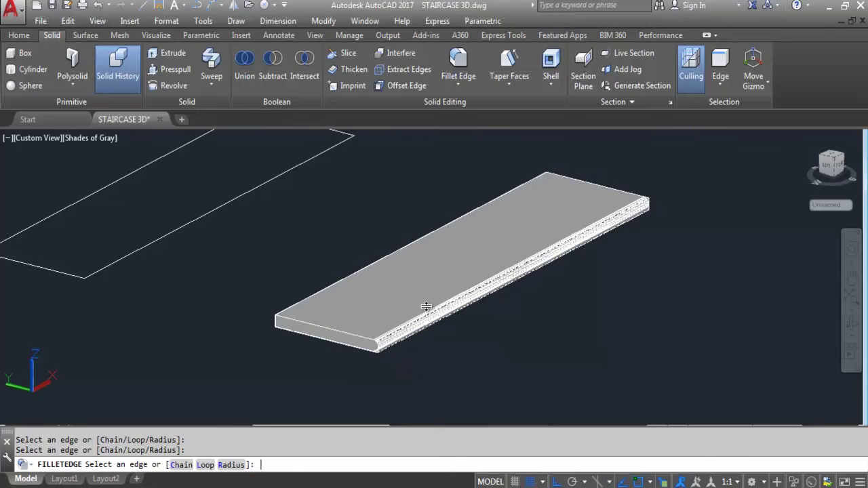
{"action": "key", "text": "Return"}
{"action": "key", "text": "Return"}
{"action": "scroll", "coordinate": [392, 350], "scroll_direction": "up", "scroll_amount": 3}
{"action": "scroll", "coordinate": [450, 355], "scroll_direction": "down", "scroll_amount": 3}
{"action": "scroll", "coordinate": [467, 348], "scroll_direction": "up", "scroll_amount": 3}
{"action": "scroll", "coordinate": [380, 365], "scroll_direction": "up", "scroll_amount": 2}
{"action": "scroll", "coordinate": [485, 349], "scroll_direction": "down", "scroll_amount": 4}
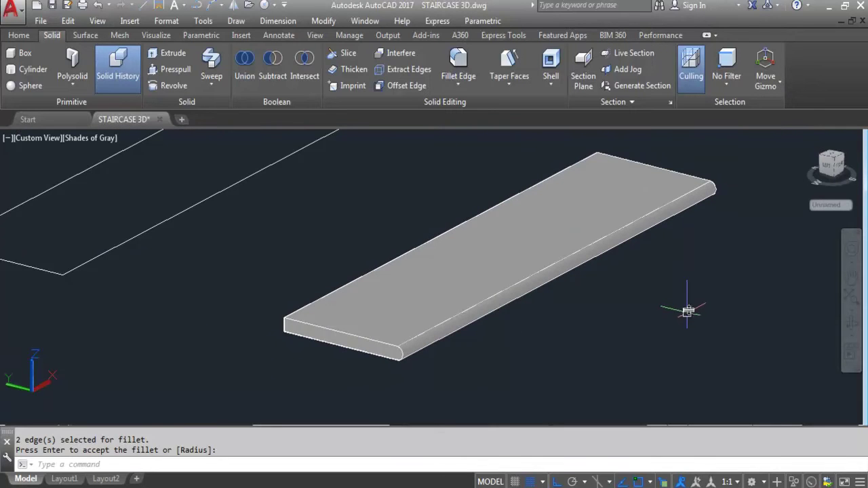
{"action": "scroll", "coordinate": [535, 297], "scroll_direction": "down", "scroll_amount": 2}
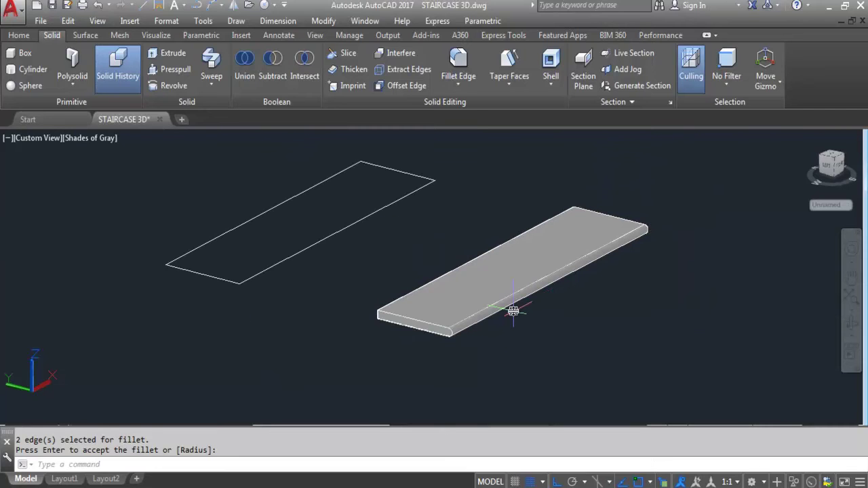
- Undo the edge fillets and the slab's move off the rectangle outline
{"action": "key", "text": "ctrl+z"}
{"action": "key", "text": "ctrl+z"}
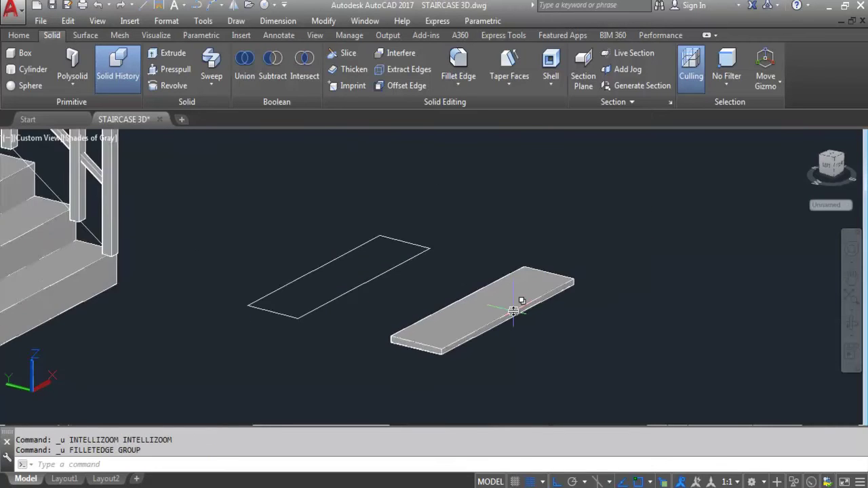
{"action": "key", "text": "ctrl+z"}
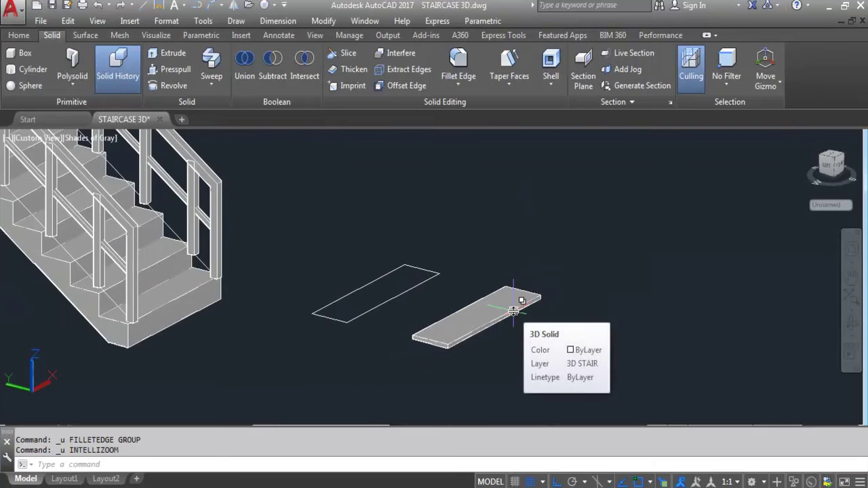
{"action": "key", "text": "ctrl+z"}
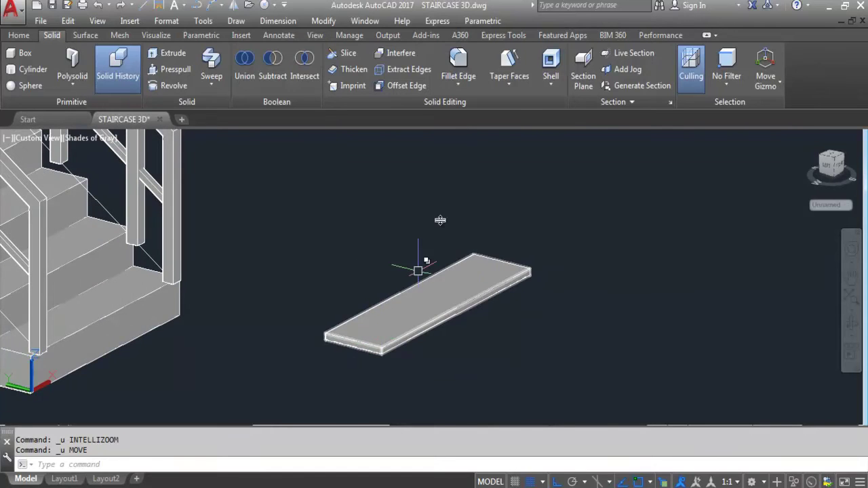
- Try to fillet both long edges of the slab's outer side with a 0.5-inch radius, then clear the selection
{"action": "left_click", "coordinate": [387, 330]}
{"action": "left_click", "coordinate": [459, 68]}
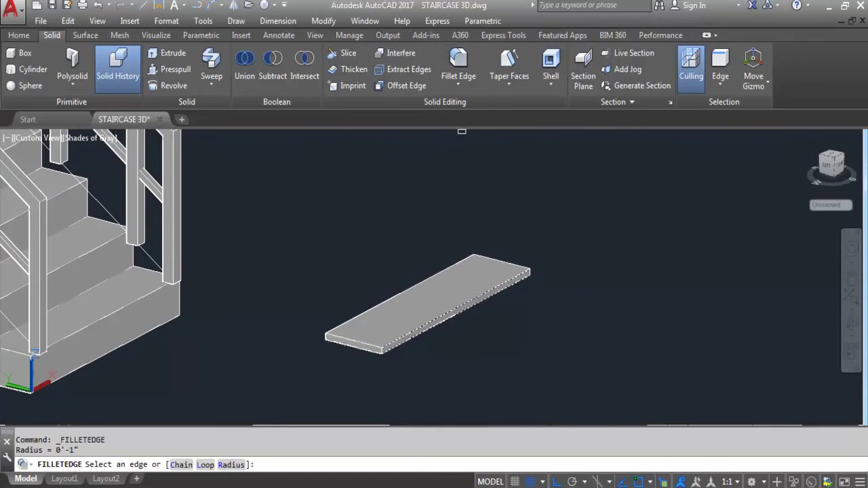
{"action": "left_click", "coordinate": [230, 465]}
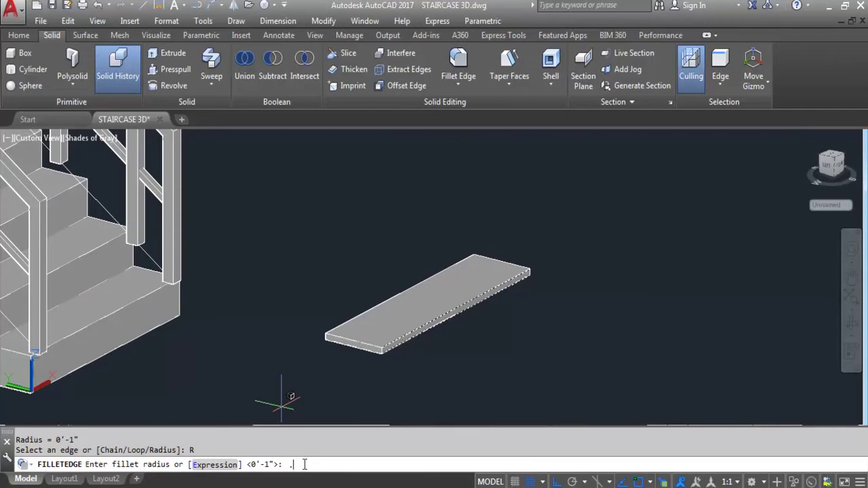
{"action": "key", "text": "Return"}
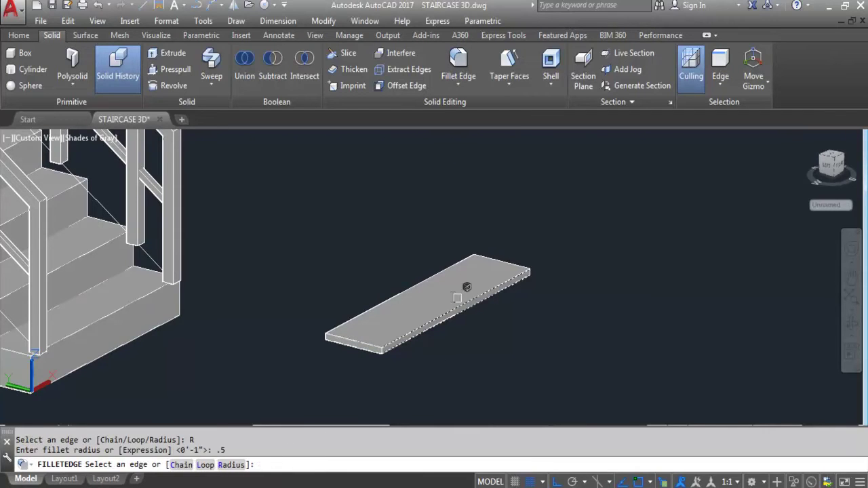
{"action": "scroll", "coordinate": [393, 354], "scroll_direction": "up", "scroll_amount": 3}
{"action": "left_click", "coordinate": [395, 338]}
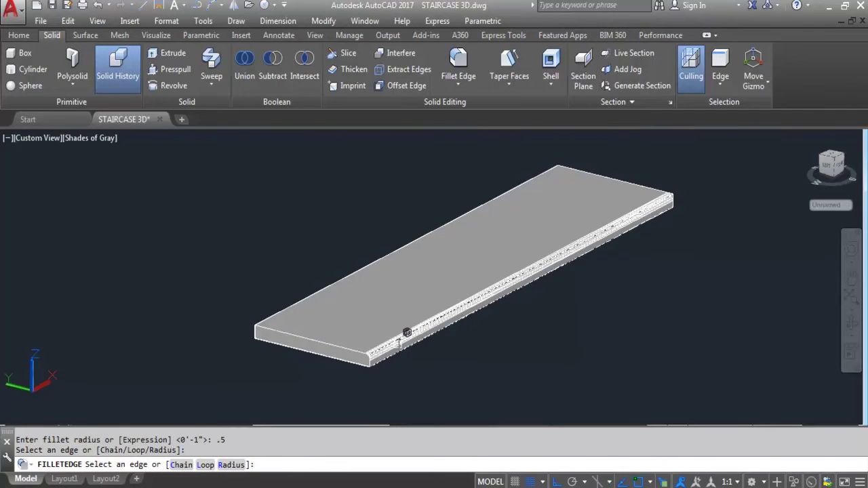
{"action": "scroll", "coordinate": [415, 358], "scroll_direction": "up", "scroll_amount": 2}
{"action": "left_click", "coordinate": [396, 348]}
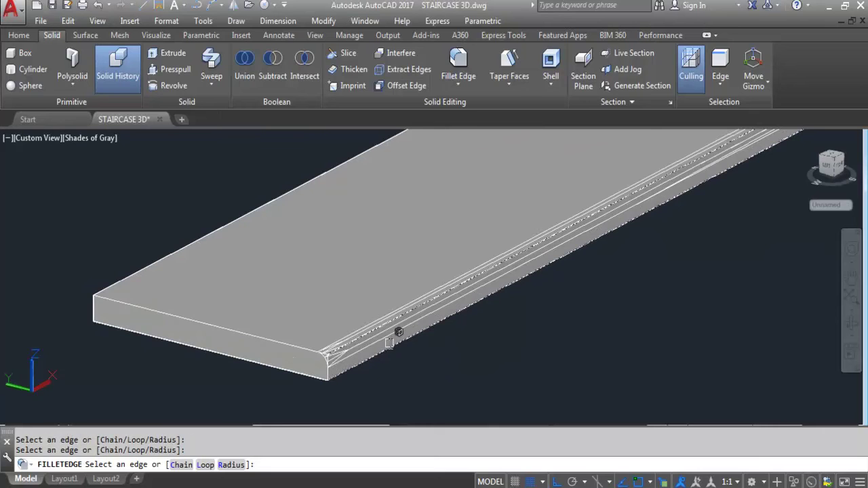
{"action": "scroll", "coordinate": [391, 349], "scroll_direction": "down", "scroll_amount": 3}
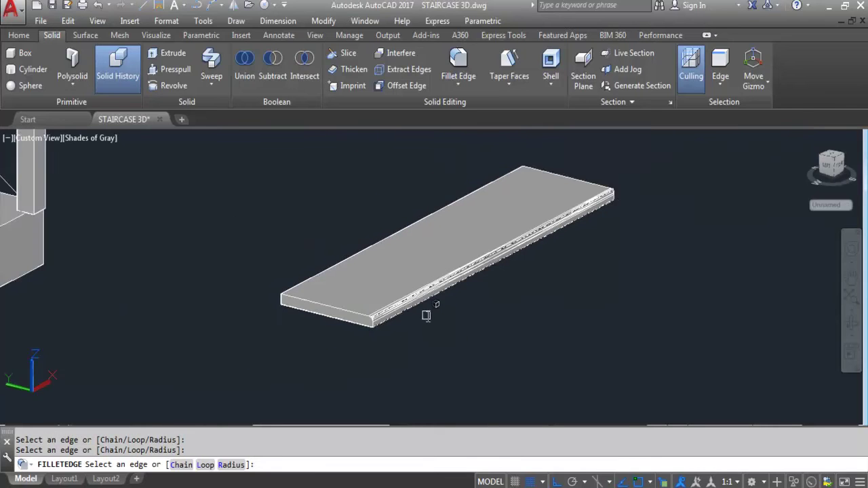
{"action": "scroll", "coordinate": [409, 318], "scroll_direction": "up", "scroll_amount": 2}
{"action": "key", "text": "Return"}
{"action": "key", "text": "Escape"}
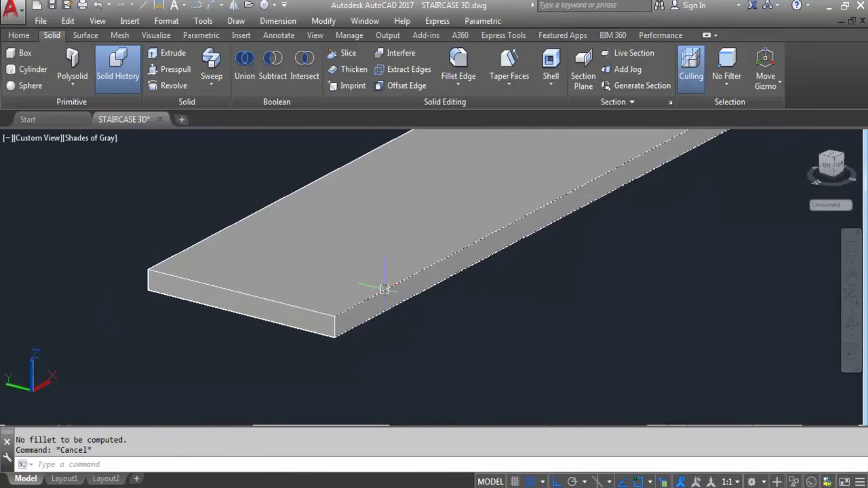
{"action": "scroll", "coordinate": [417, 270], "scroll_direction": "down", "scroll_amount": 4}
{"action": "key", "text": "Escape"}
- Move the slab off the rectangle outline to the side facing away from the staircase
{"action": "left_click", "coordinate": [412, 264]}
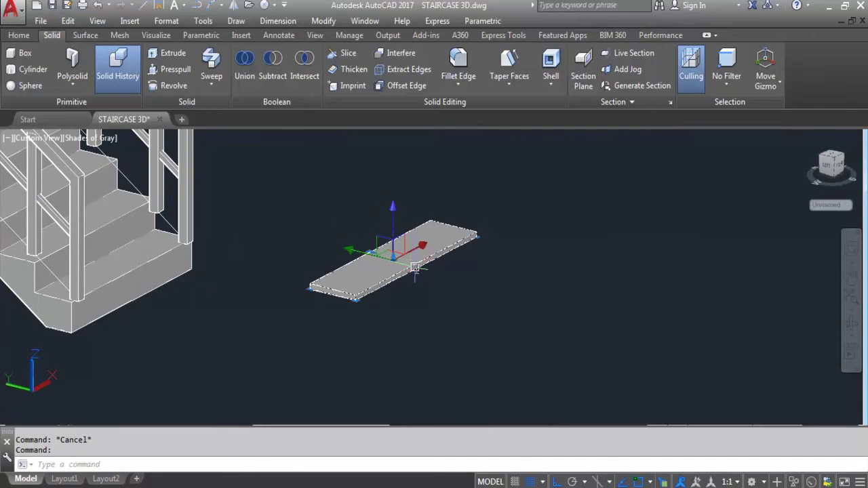
{"action": "type", "text": "M"}
{"action": "key", "text": "Return"}
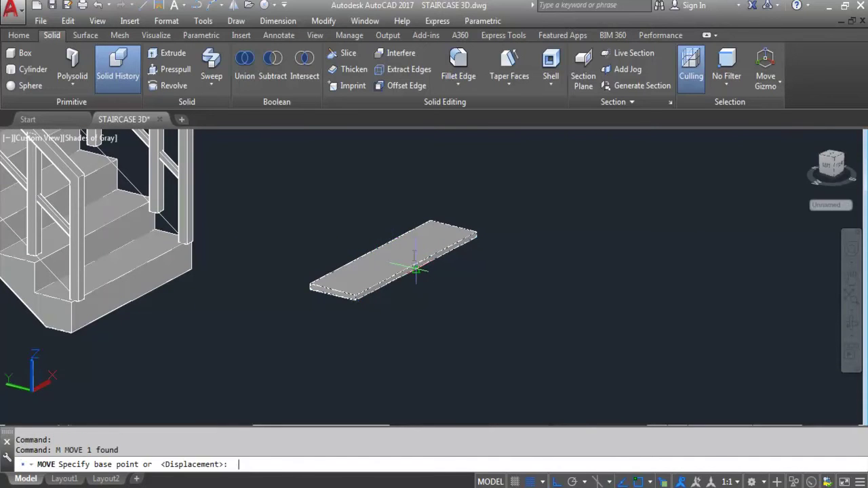
{"action": "left_click", "coordinate": [434, 253]}
{"action": "key", "text": "Escape"}
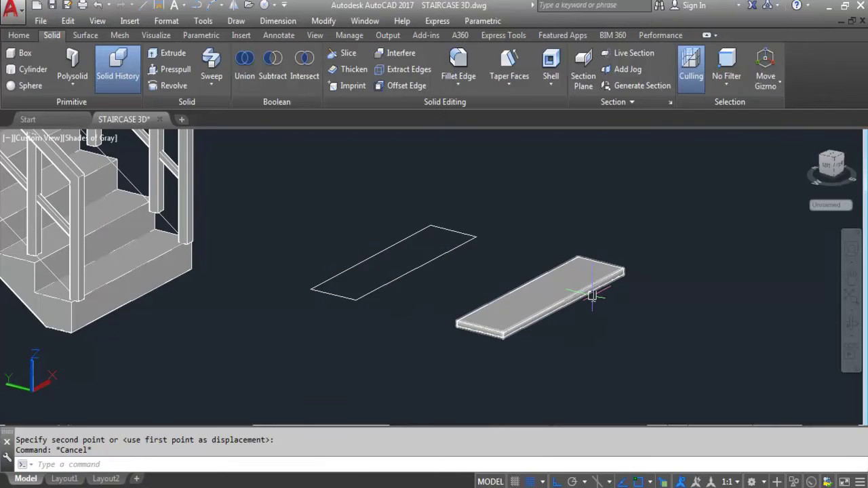
- Round the slab's outer long side by filleting its upper and lower edges with a 0.5-inch radius
{"action": "mouse_move", "coordinate": [563, 284]}
{"action": "left_click", "coordinate": [459, 68]}
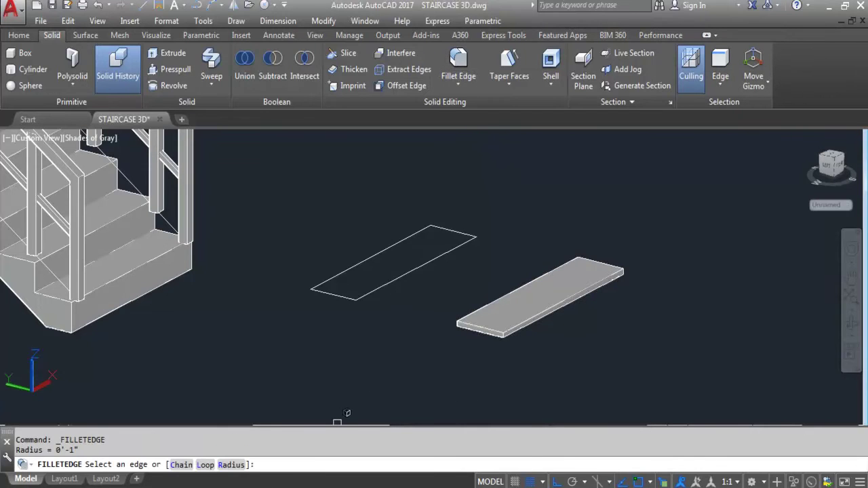
{"action": "type", "text": "R"}
{"action": "key", "text": "Return"}
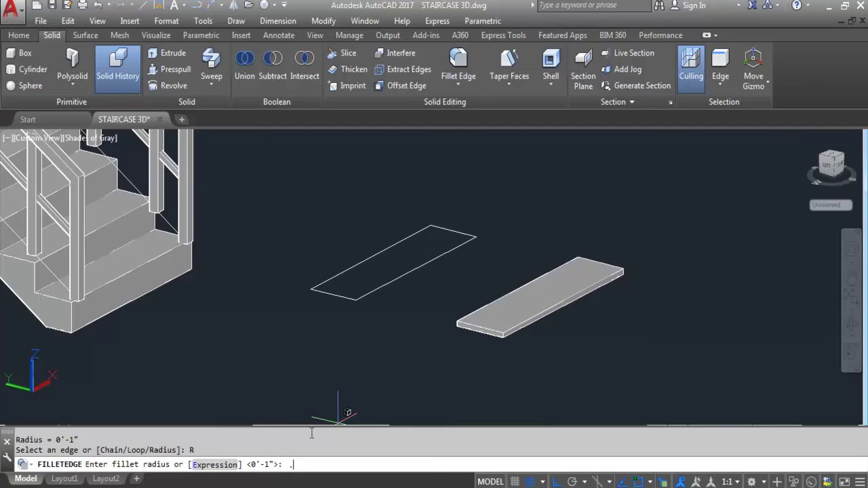
{"action": "key", "text": "Return"}
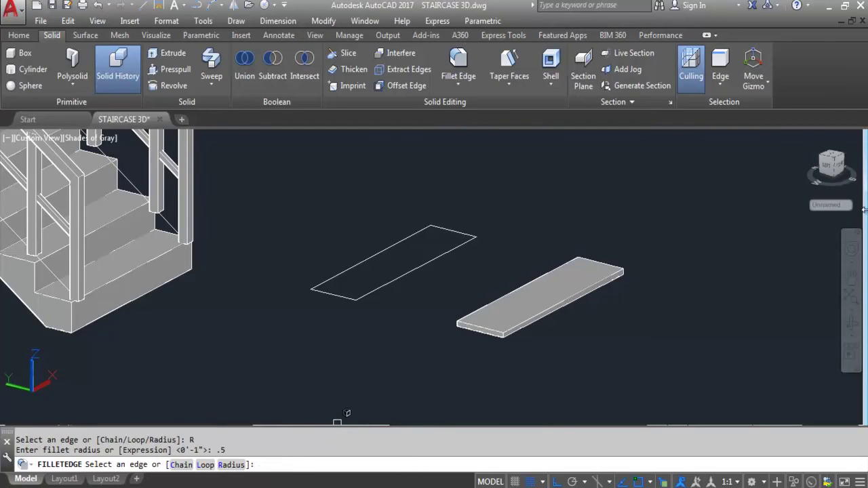
{"action": "scroll", "coordinate": [571, 325], "scroll_direction": "up", "scroll_amount": 3}
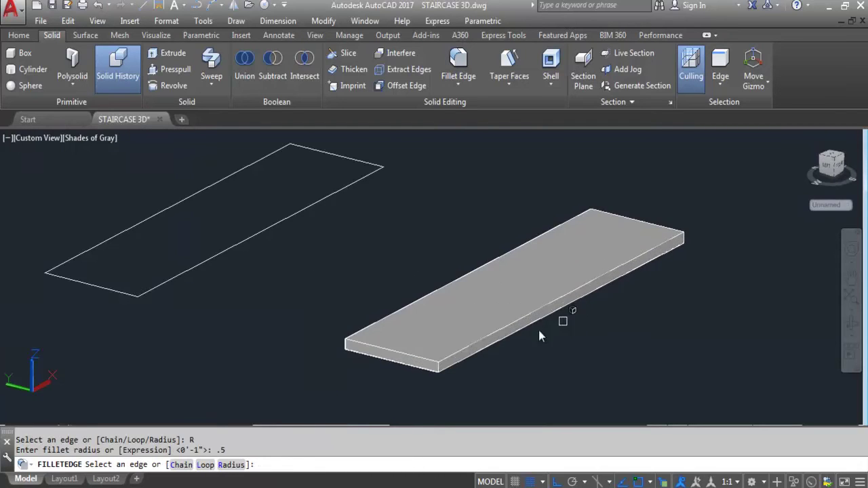
{"action": "left_click", "coordinate": [500, 331]}
{"action": "scroll", "coordinate": [464, 366], "scroll_direction": "up", "scroll_amount": 2}
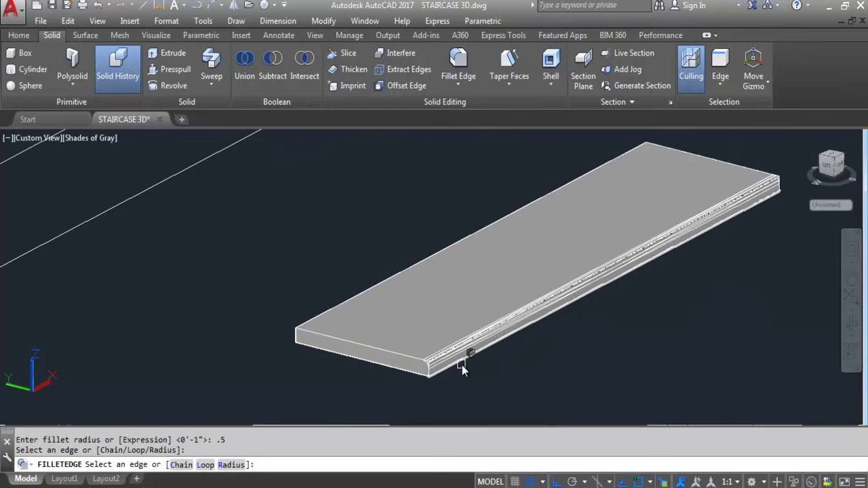
{"action": "left_click", "coordinate": [462, 363]}
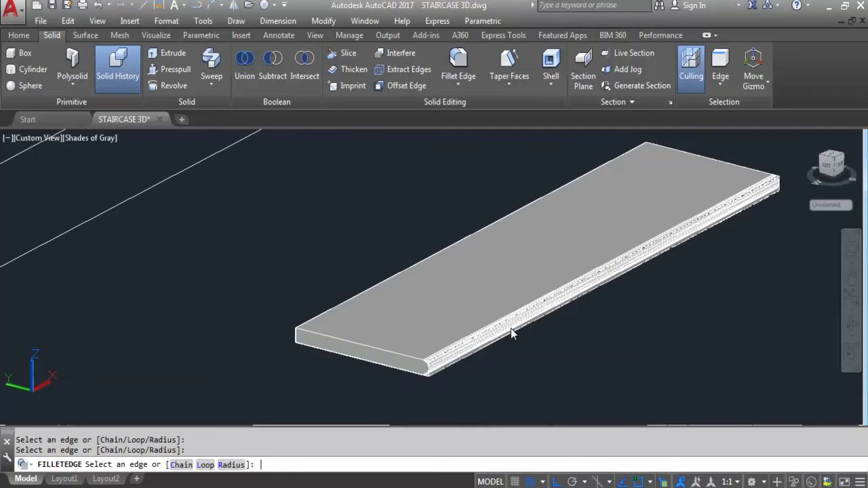
{"action": "key", "text": "Return"}
{"action": "scroll", "coordinate": [470, 271], "scroll_direction": "down", "scroll_amount": 2}
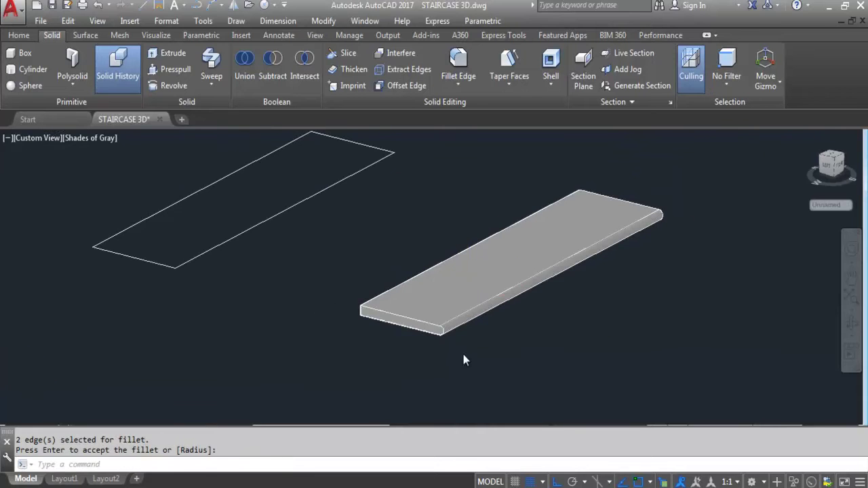
{"action": "scroll", "coordinate": [465, 355], "scroll_direction": "up", "scroll_amount": 1}
{"action": "scroll", "coordinate": [413, 362], "scroll_direction": "down", "scroll_amount": 2}
{"action": "scroll", "coordinate": [510, 310], "scroll_direction": "up", "scroll_amount": 1}
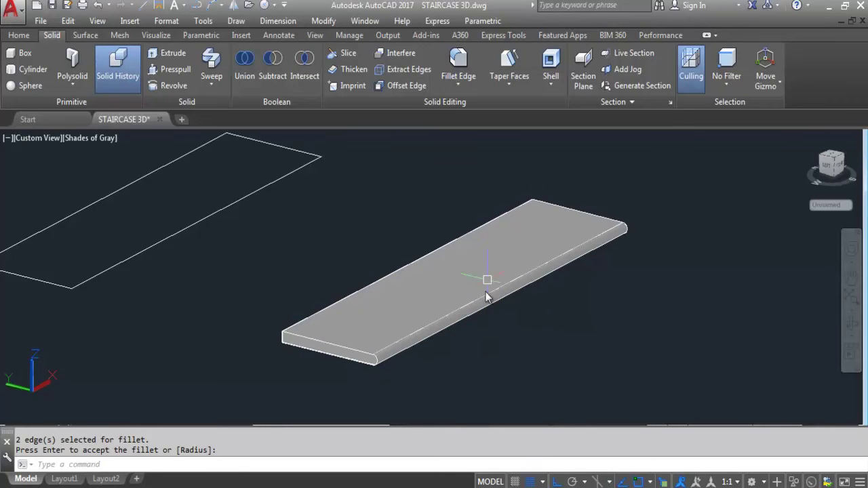
- Delete the leftover rectangle outline between the staircase and the tread slab
{"action": "scroll", "coordinate": [487, 249], "scroll_direction": "down", "scroll_amount": 3}
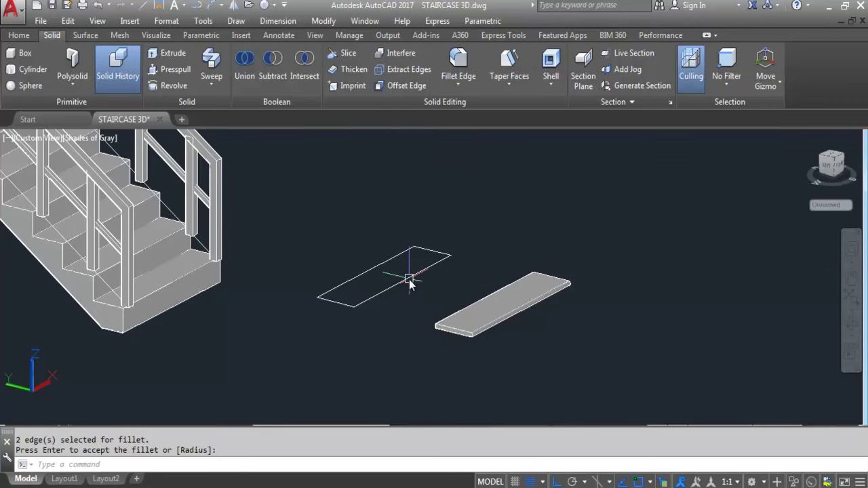
{"action": "key", "text": "Return"}
{"action": "left_click", "coordinate": [410, 283]}
{"action": "key", "text": "Delete"}
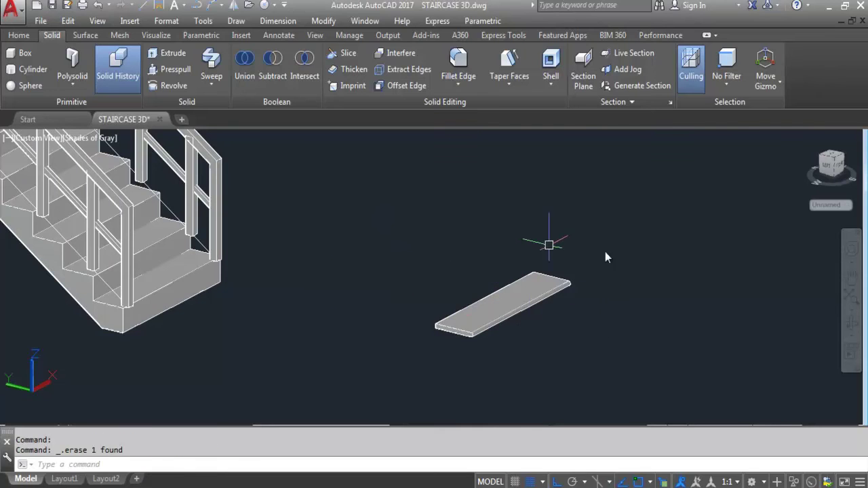
{"action": "scroll", "coordinate": [578, 318], "scroll_direction": "down", "scroll_amount": 2}
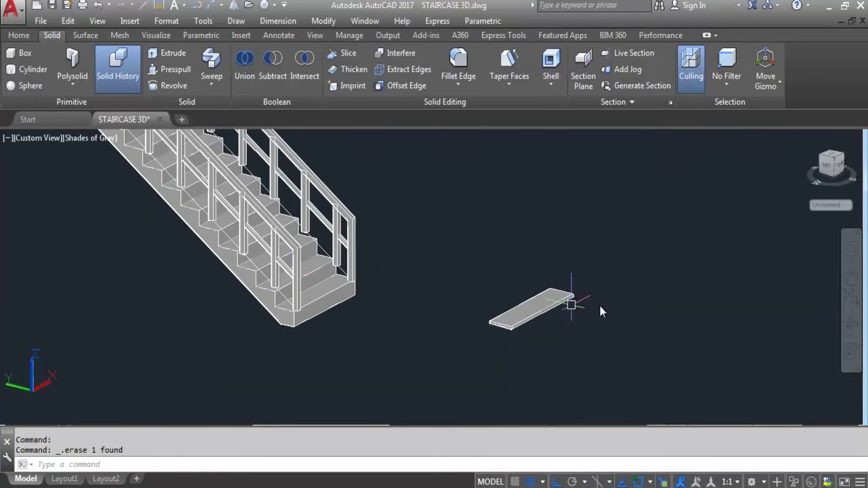
{"action": "scroll", "coordinate": [516, 308], "scroll_direction": "up", "scroll_amount": 2}
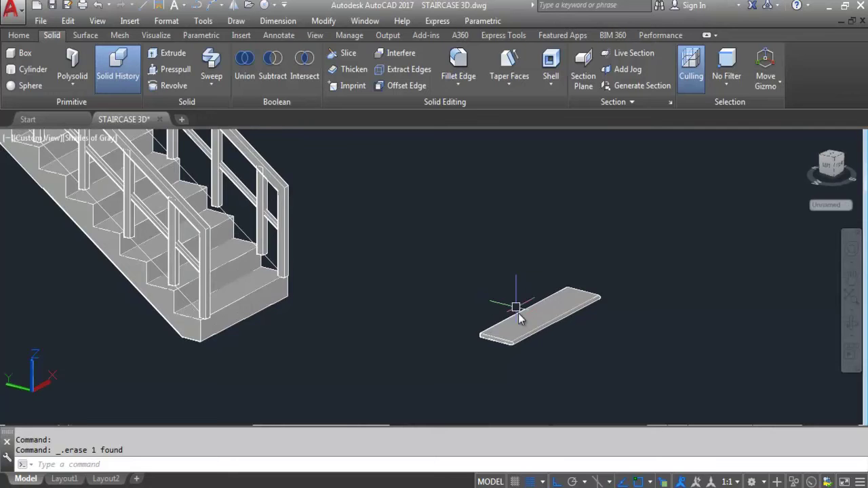
- Copy the tread slab from its lower back corner onto the matching inner corner of the staircase's lowest step
{"action": "scroll", "coordinate": [516, 310], "scroll_direction": "up", "scroll_amount": 3}
{"action": "left_click", "coordinate": [500, 365]}
{"action": "type", "text": "co"}
{"action": "key", "text": "Return"}
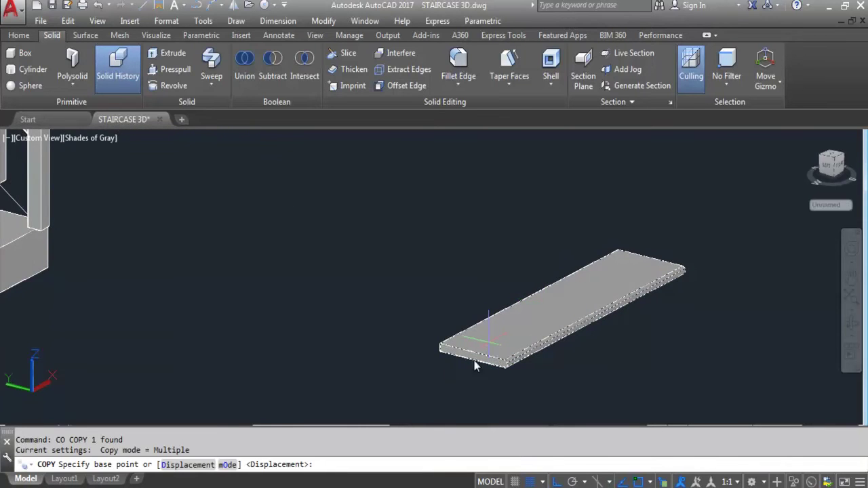
{"action": "scroll", "coordinate": [438, 370], "scroll_direction": "up", "scroll_amount": 3}
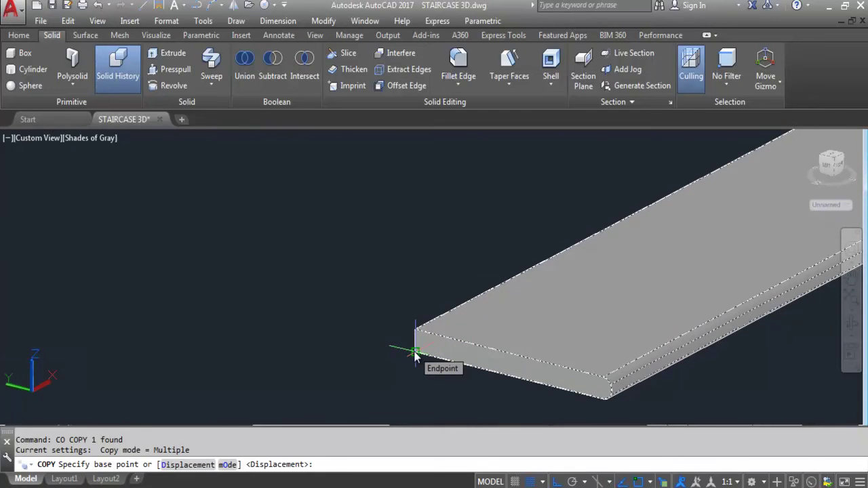
{"action": "left_click", "coordinate": [415, 354]}
{"action": "scroll", "coordinate": [416, 355], "scroll_direction": "down", "scroll_amount": 5}
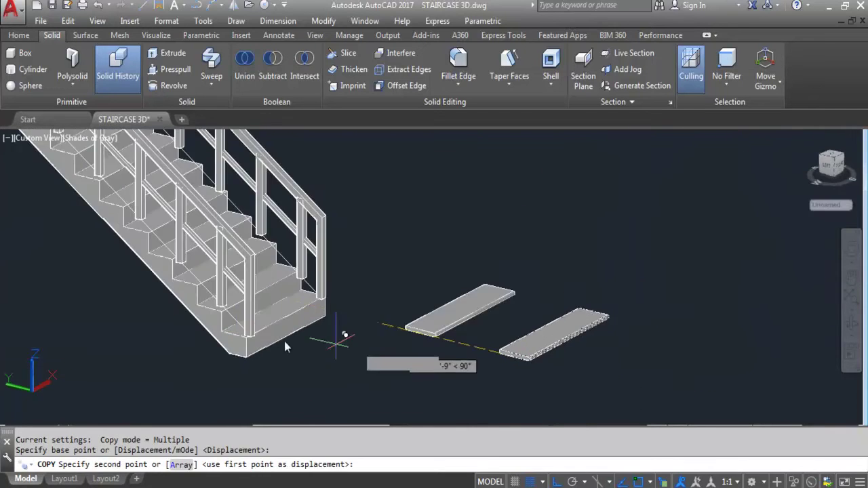
{"action": "scroll", "coordinate": [200, 337], "scroll_direction": "up", "scroll_amount": 5}
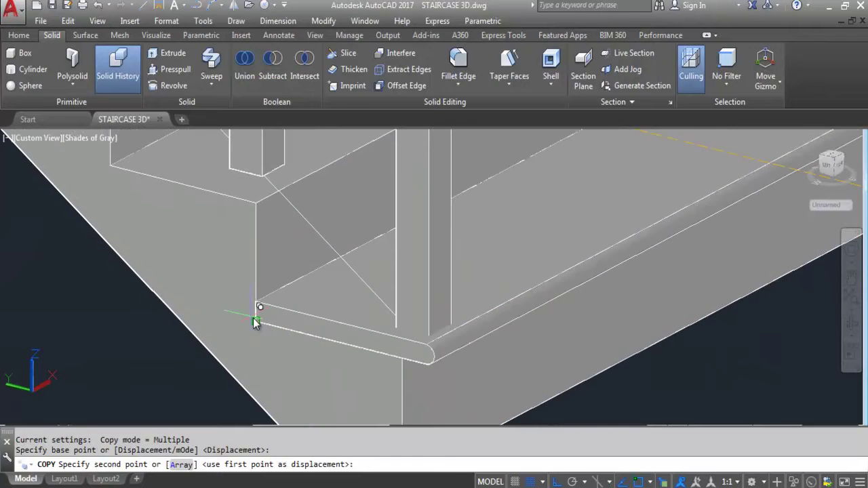
{"action": "left_click", "coordinate": [261, 324]}
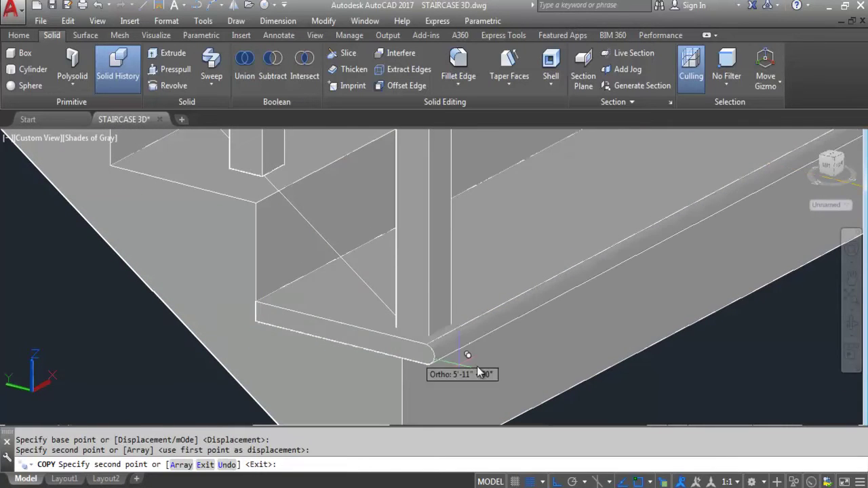
- Place further copies of the tread slab at the inner corners of the second and third steps
{"action": "scroll", "coordinate": [491, 370], "scroll_direction": "down", "scroll_amount": 4}
{"action": "scroll", "coordinate": [334, 308], "scroll_direction": "up", "scroll_amount": 3}
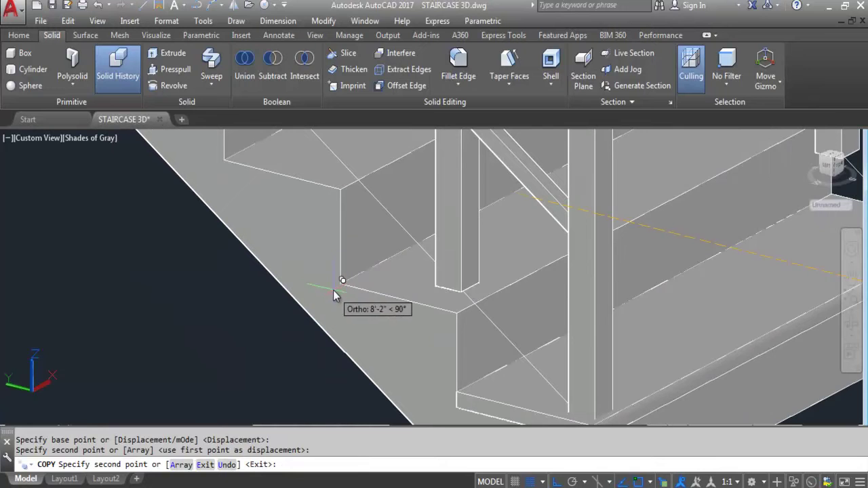
{"action": "left_click", "coordinate": [341, 284]}
{"action": "scroll", "coordinate": [423, 294], "scroll_direction": "down", "scroll_amount": 4}
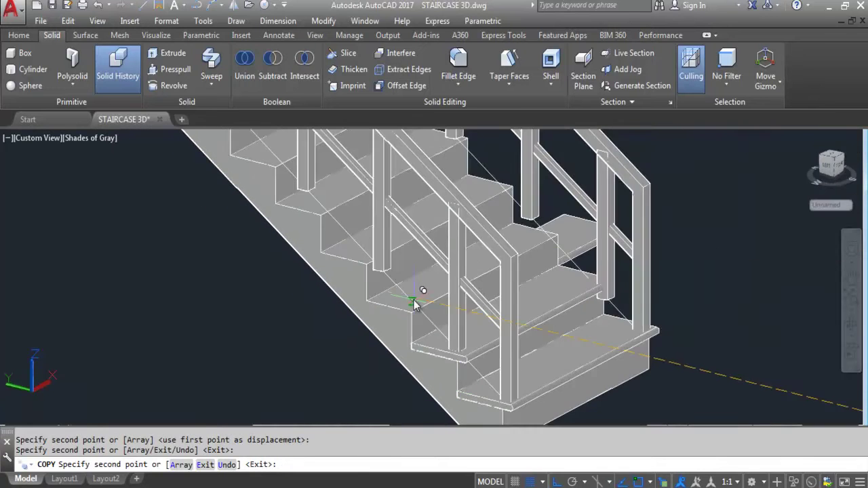
{"action": "scroll", "coordinate": [383, 297], "scroll_direction": "up", "scroll_amount": 4}
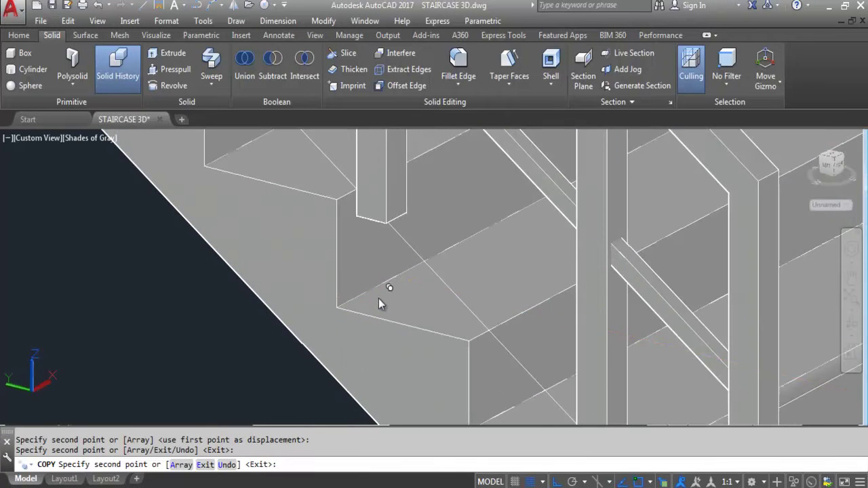
{"action": "left_click", "coordinate": [339, 308]}
- Continue copying the tread slab up the lower flight, matching each copy to its step's inner corner
{"action": "scroll", "coordinate": [515, 364], "scroll_direction": "down", "scroll_amount": 3}
{"action": "scroll", "coordinate": [380, 310], "scroll_direction": "up", "scroll_amount": 3}
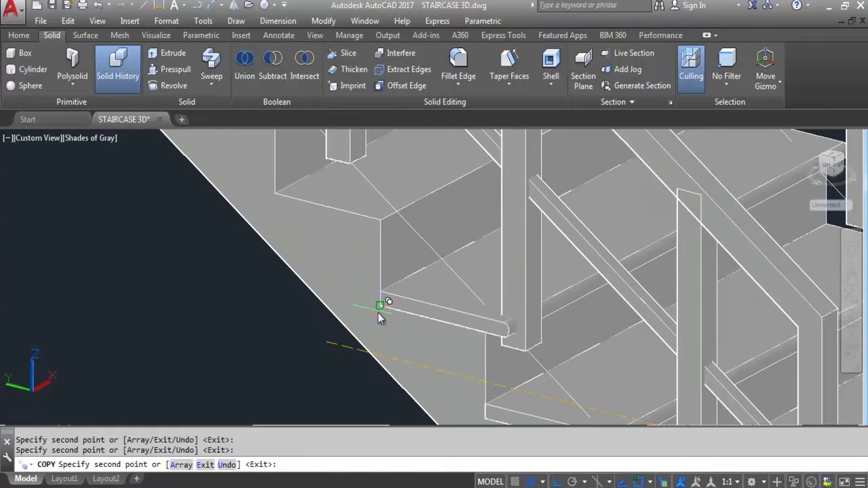
{"action": "scroll", "coordinate": [378, 310], "scroll_direction": "down", "scroll_amount": 3}
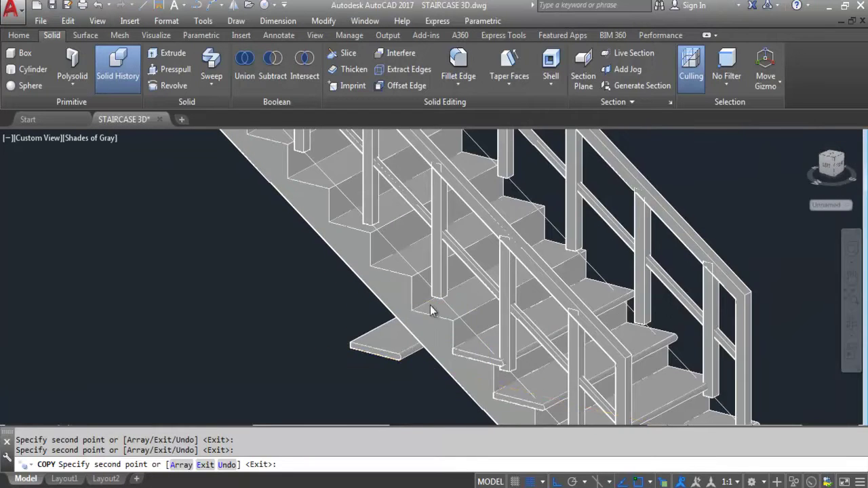
{"action": "scroll", "coordinate": [399, 319], "scroll_direction": "up", "scroll_amount": 3}
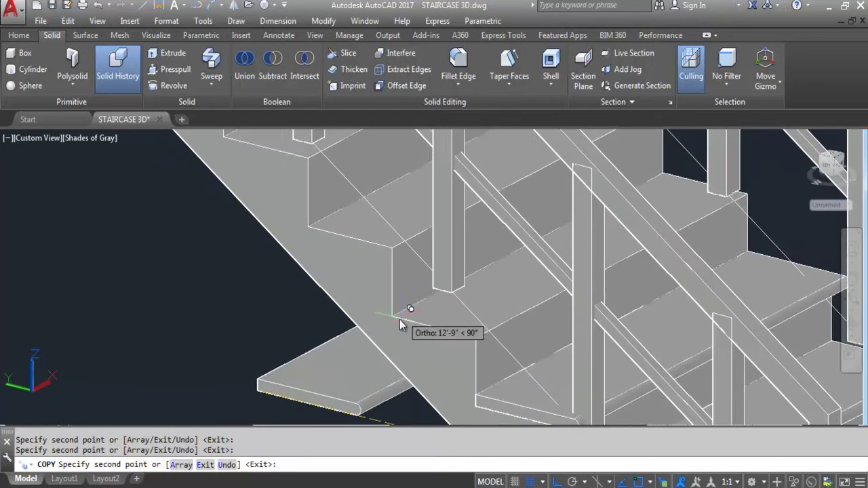
{"action": "left_click", "coordinate": [310, 226]}
{"action": "scroll", "coordinate": [392, 314], "scroll_direction": "down", "scroll_amount": 3}
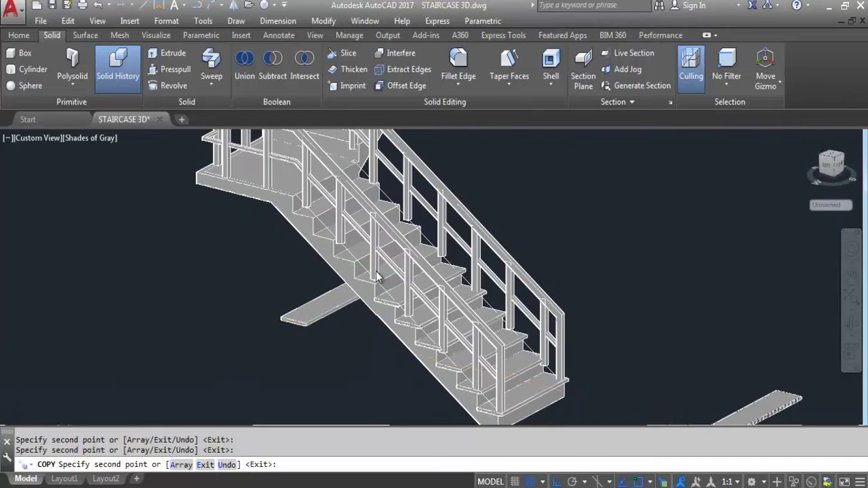
{"action": "scroll", "coordinate": [340, 293], "scroll_direction": "up", "scroll_amount": 3}
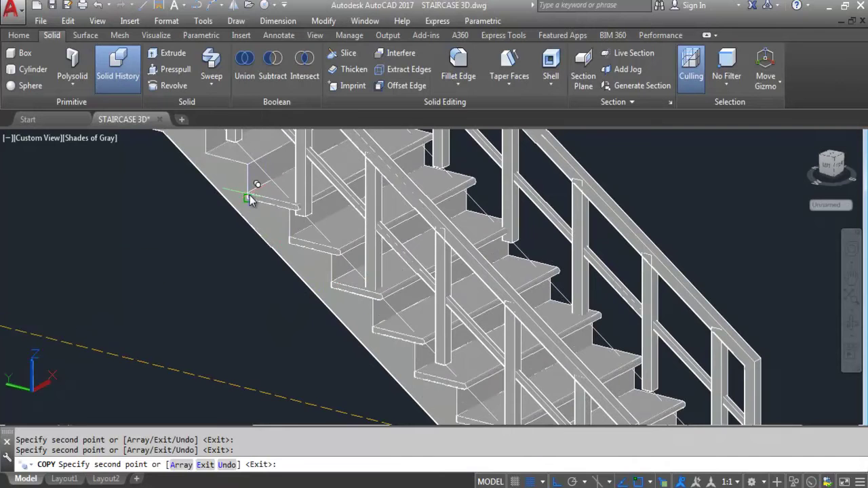
- Place the last tread copies at the top of the lower flight and the landing's outer end, and finish copying
{"action": "scroll", "coordinate": [313, 280], "scroll_direction": "down", "scroll_amount": 3}
{"action": "scroll", "coordinate": [264, 236], "scroll_direction": "up", "scroll_amount": 3}
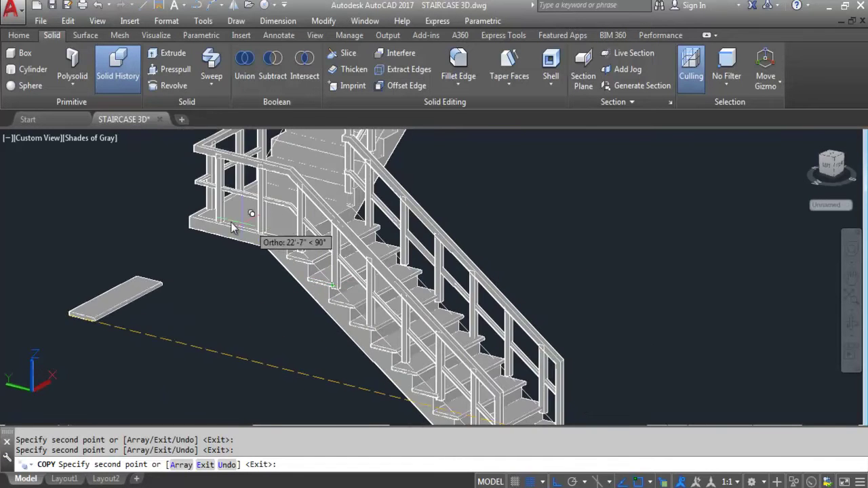
{"action": "scroll", "coordinate": [217, 210], "scroll_direction": "up", "scroll_amount": 3}
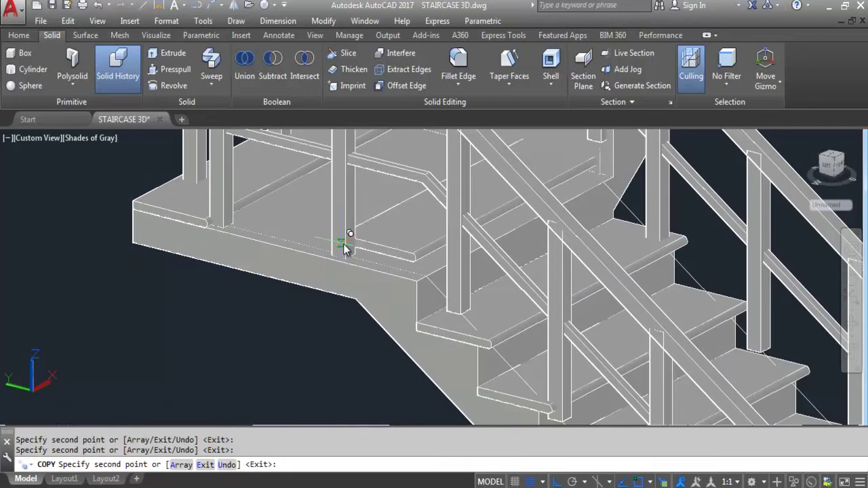
{"action": "scroll", "coordinate": [332, 237], "scroll_direction": "down", "scroll_amount": 5}
{"action": "key", "text": "Escape"}
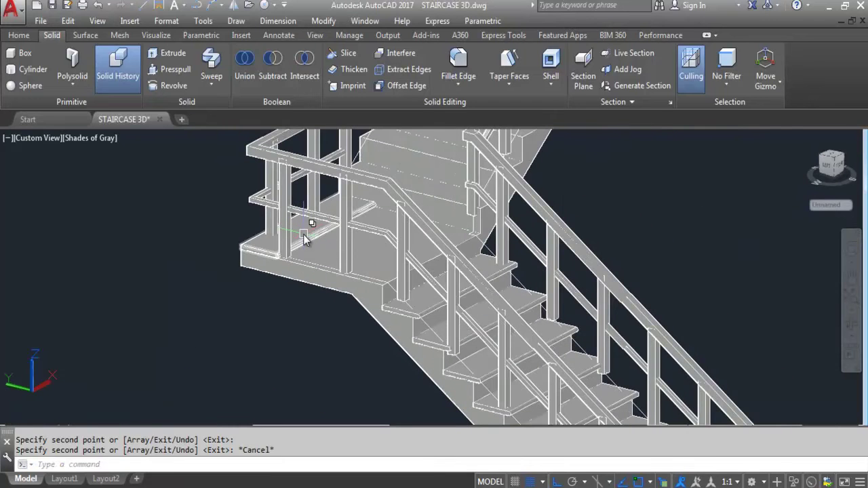
- Examine the treads along the lower flight and the landing, the bare upper flight and the loose slab
{"action": "scroll", "coordinate": [305, 234], "scroll_direction": "down", "scroll_amount": 3}
{"action": "scroll", "coordinate": [370, 271], "scroll_direction": "up", "scroll_amount": 4}
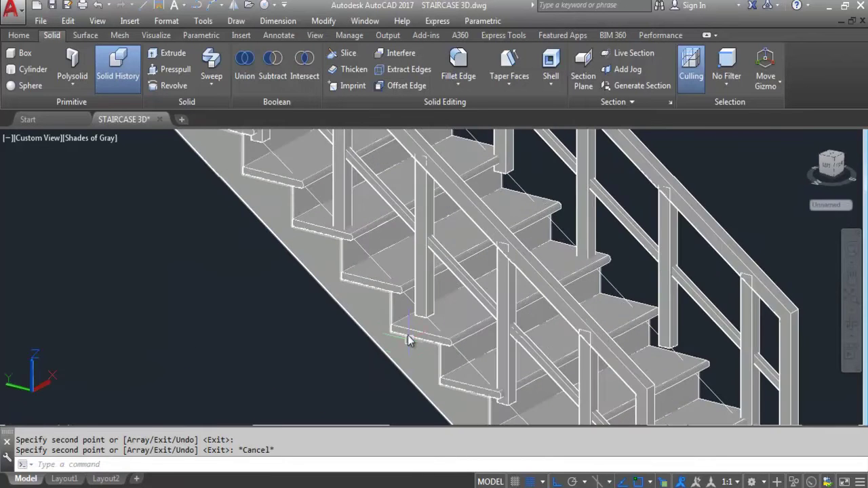
{"action": "scroll", "coordinate": [414, 356], "scroll_direction": "down", "scroll_amount": 2}
{"action": "scroll", "coordinate": [490, 366], "scroll_direction": "up", "scroll_amount": 3}
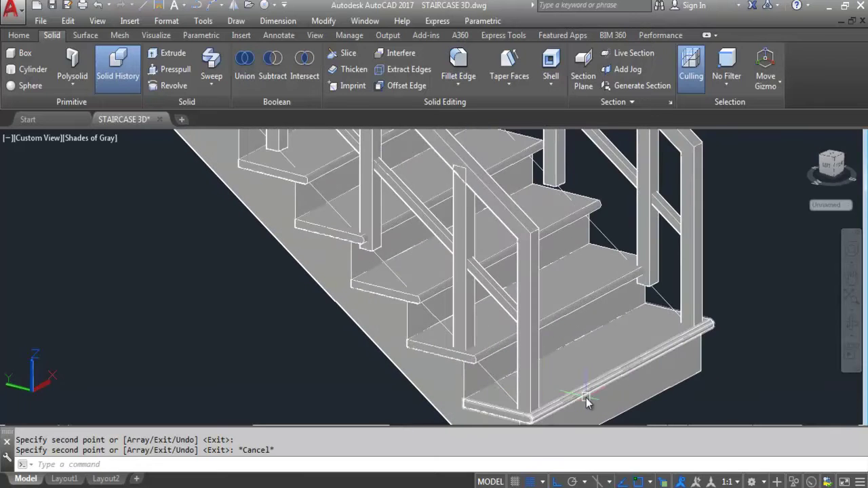
{"action": "scroll", "coordinate": [578, 380], "scroll_direction": "down", "scroll_amount": 4}
{"action": "scroll", "coordinate": [502, 298], "scroll_direction": "up", "scroll_amount": 4}
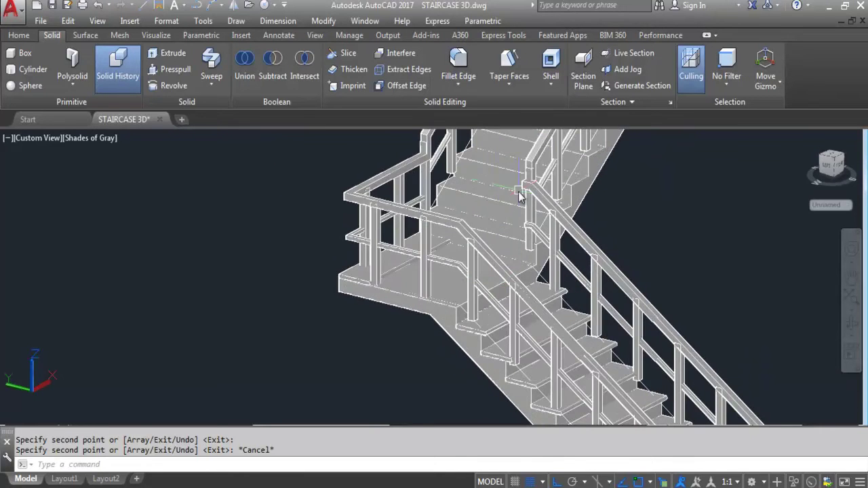
{"action": "scroll", "coordinate": [495, 314], "scroll_direction": "down", "scroll_amount": 5}
{"action": "scroll", "coordinate": [495, 313], "scroll_direction": "up", "scroll_amount": 4}
{"action": "scroll", "coordinate": [508, 298], "scroll_direction": "down", "scroll_amount": 4}
{"action": "scroll", "coordinate": [525, 326], "scroll_direction": "up", "scroll_amount": 3}
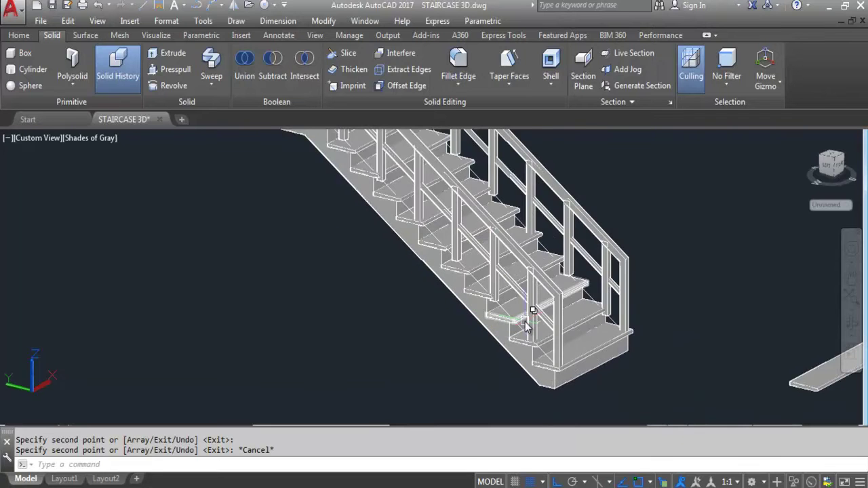
{"action": "scroll", "coordinate": [442, 301], "scroll_direction": "down", "scroll_amount": 4}
{"action": "scroll", "coordinate": [605, 319], "scroll_direction": "up", "scroll_amount": 2}
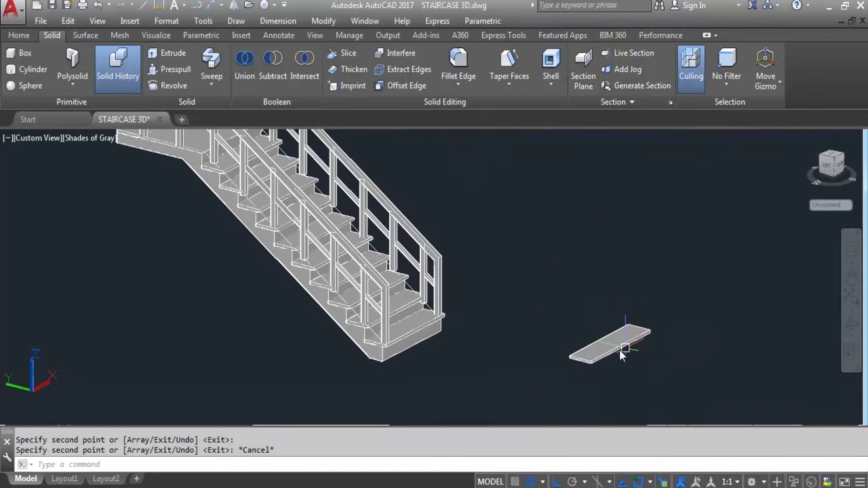
- Rotate the loose tread slab 90° about its vertical axis with 3DROTATE, turning its rounded edge away from the X direction
{"action": "left_click", "coordinate": [626, 347]}
{"action": "scroll", "coordinate": [626, 349], "scroll_direction": "down", "scroll_amount": 2}
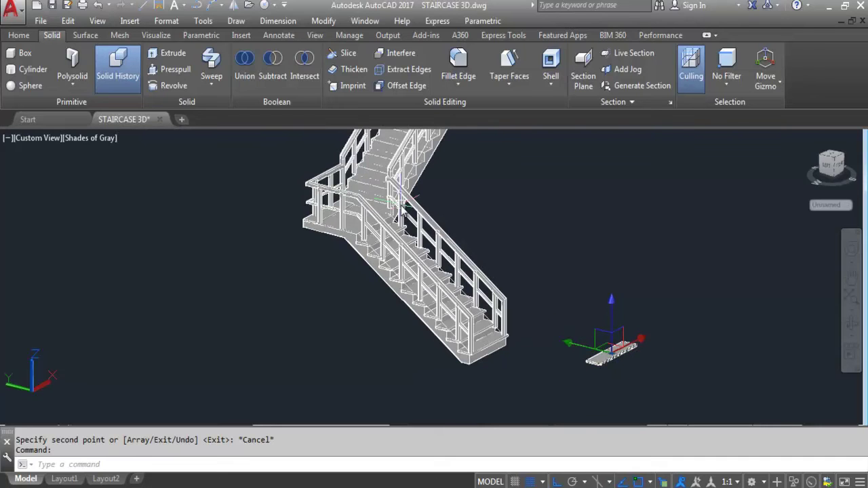
{"action": "scroll", "coordinate": [624, 363], "scroll_direction": "up", "scroll_amount": 3}
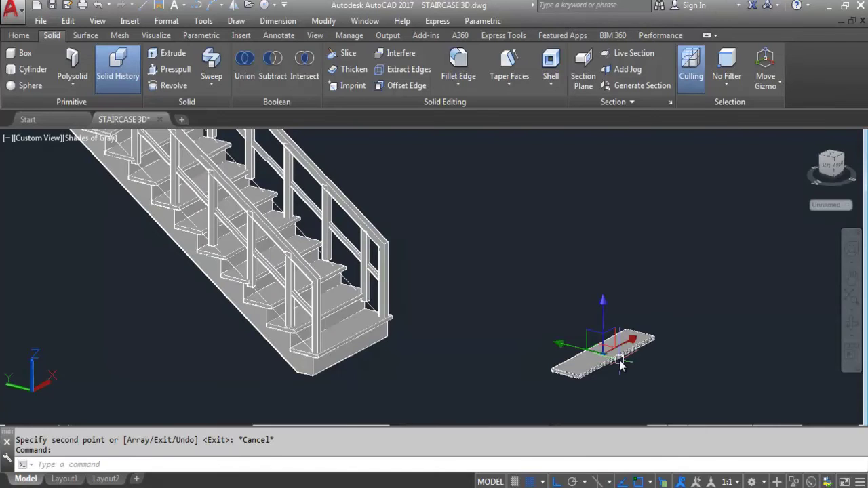
{"action": "key", "text": "Escape"}
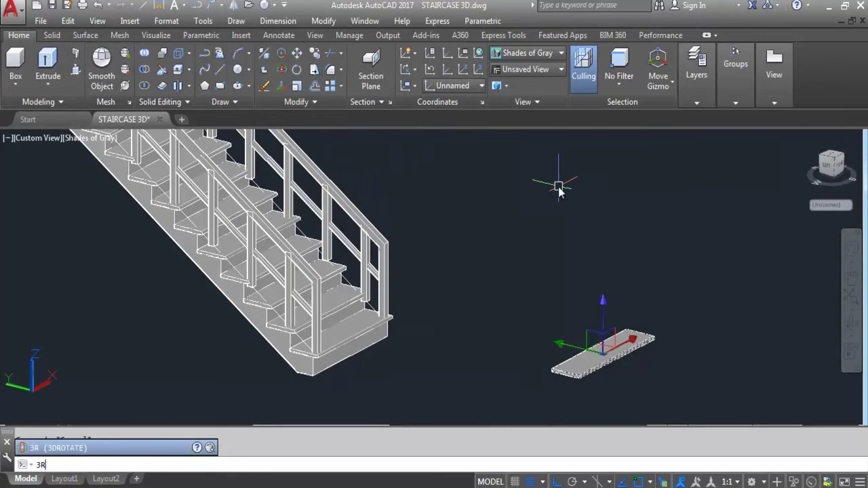
{"action": "key", "text": "Return"}
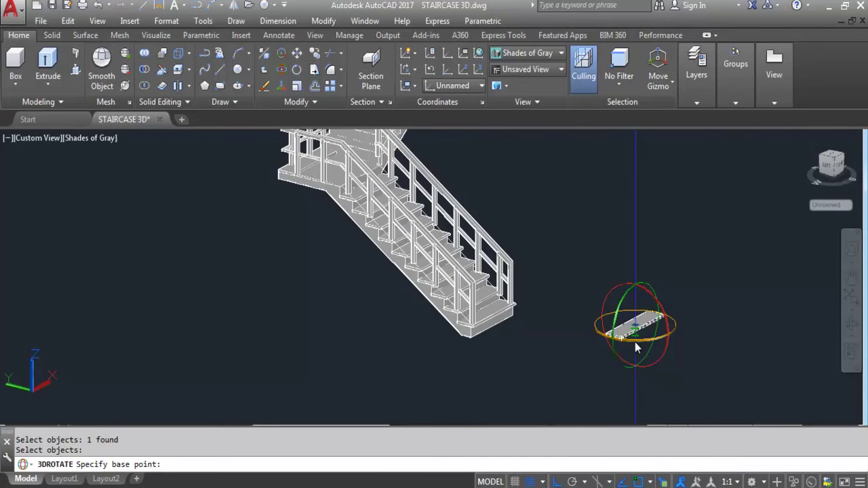
{"action": "scroll", "coordinate": [634, 345], "scroll_direction": "up", "scroll_amount": 3}
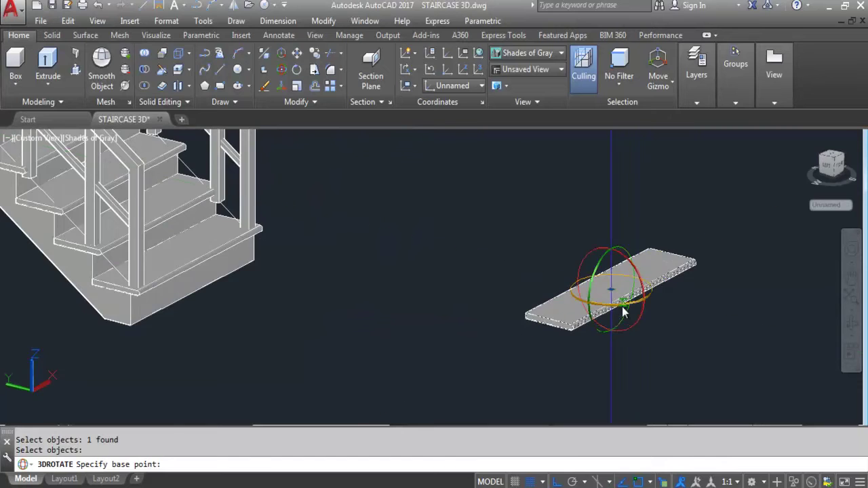
{"action": "scroll", "coordinate": [622, 307], "scroll_direction": "up", "scroll_amount": 4}
{"action": "scroll", "coordinate": [595, 276], "scroll_direction": "up", "scroll_amount": 4}
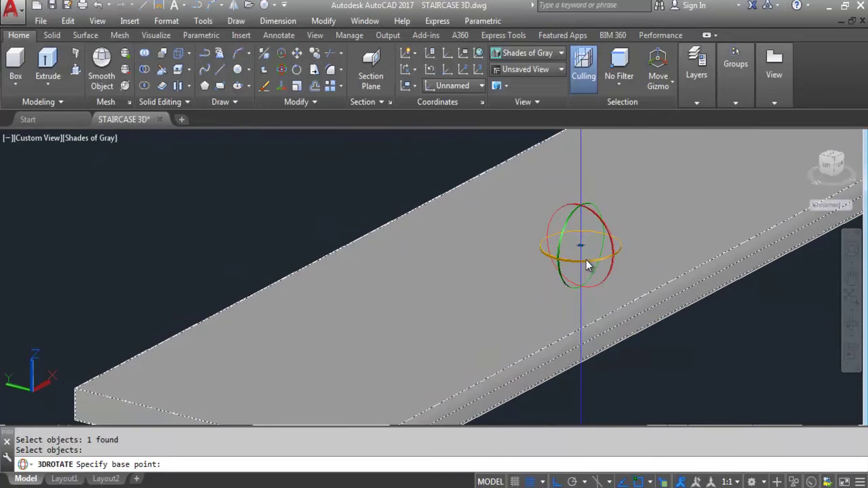
{"action": "left_click", "coordinate": [586, 260]}
{"action": "scroll", "coordinate": [620, 287], "scroll_direction": "down", "scroll_amount": 4}
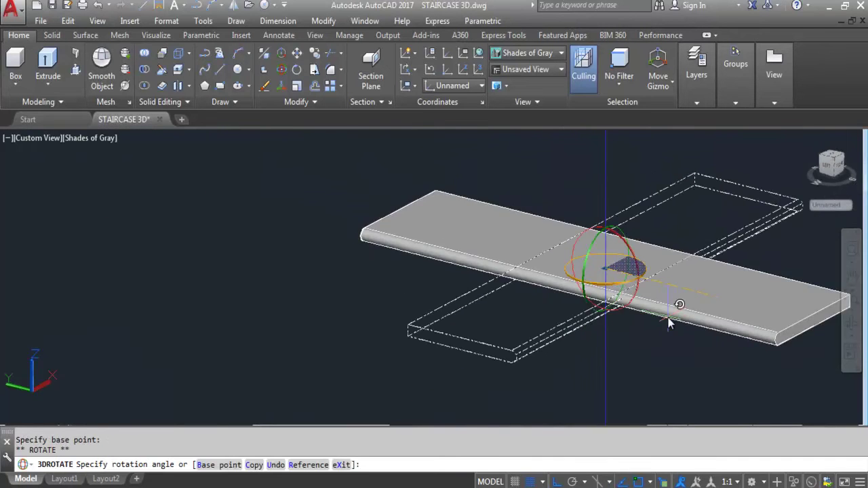
{"action": "scroll", "coordinate": [668, 318], "scroll_direction": "down", "scroll_amount": 4}
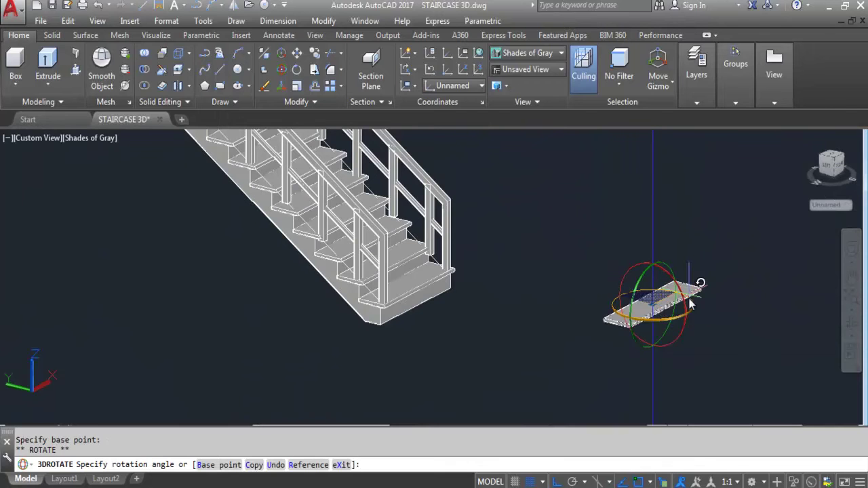
{"action": "scroll", "coordinate": [688, 298], "scroll_direction": "up", "scroll_amount": 3}
{"action": "scroll", "coordinate": [719, 339], "scroll_direction": "up", "scroll_amount": 3}
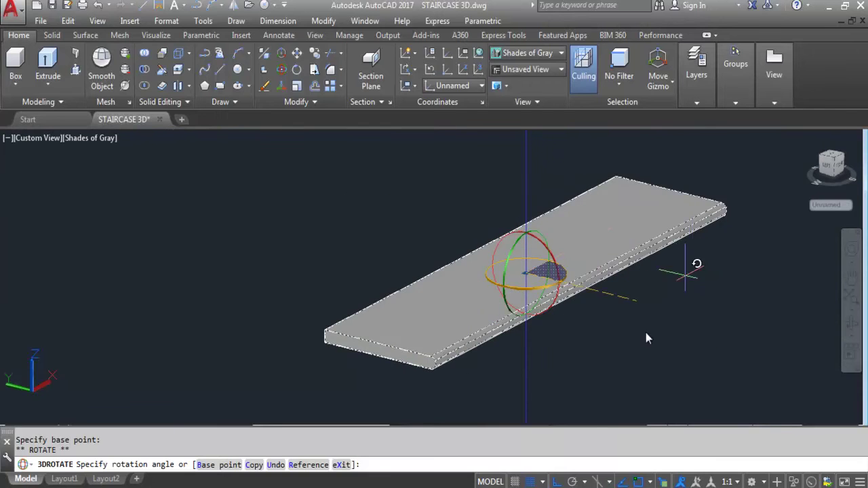
{"action": "left_click", "coordinate": [645, 391]}
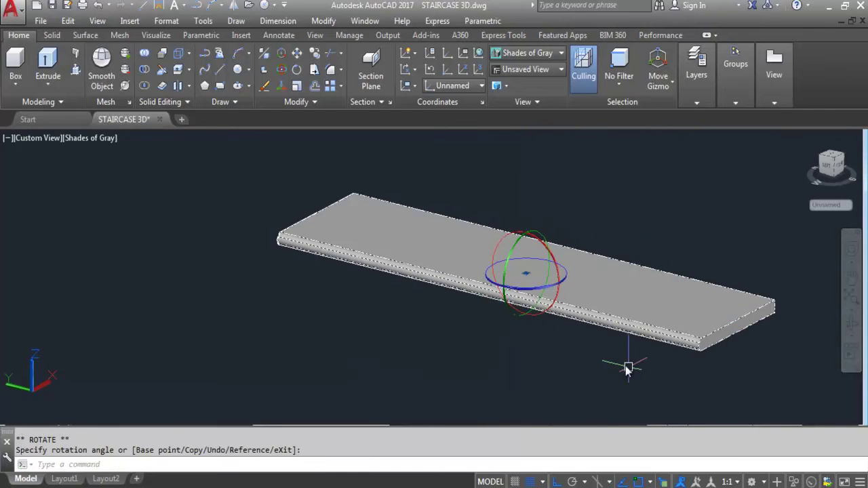
{"action": "key", "text": "Escape"}
{"action": "scroll", "coordinate": [521, 332], "scroll_direction": "down", "scroll_amount": 2}
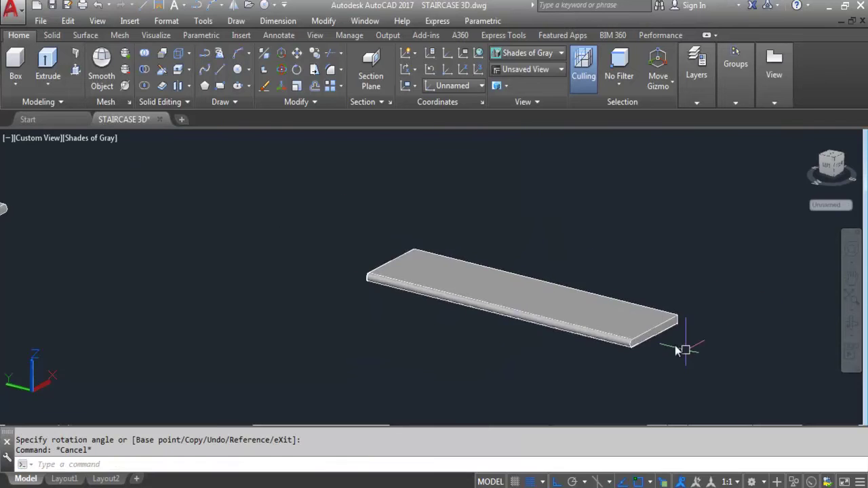
{"action": "scroll", "coordinate": [644, 323], "scroll_direction": "down", "scroll_amount": 3}
{"action": "left_click", "coordinate": [647, 319]}
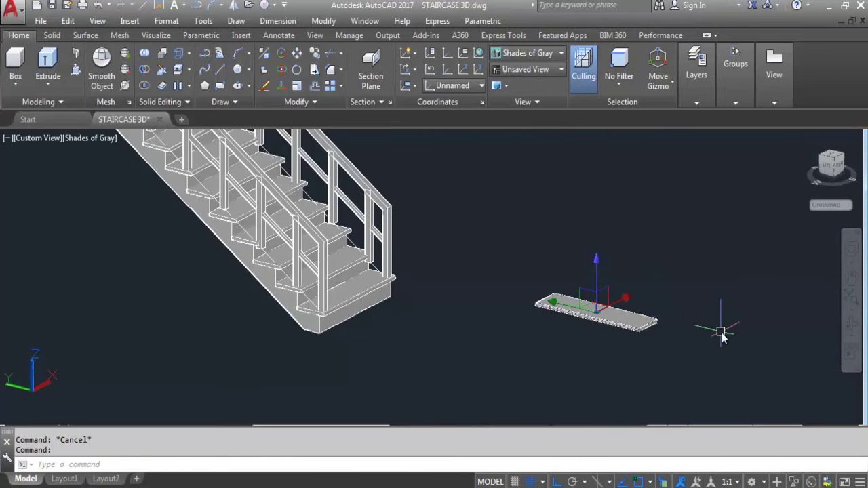
{"action": "scroll", "coordinate": [644, 332], "scroll_direction": "up", "scroll_amount": 5}
{"action": "type", "text": "C"}
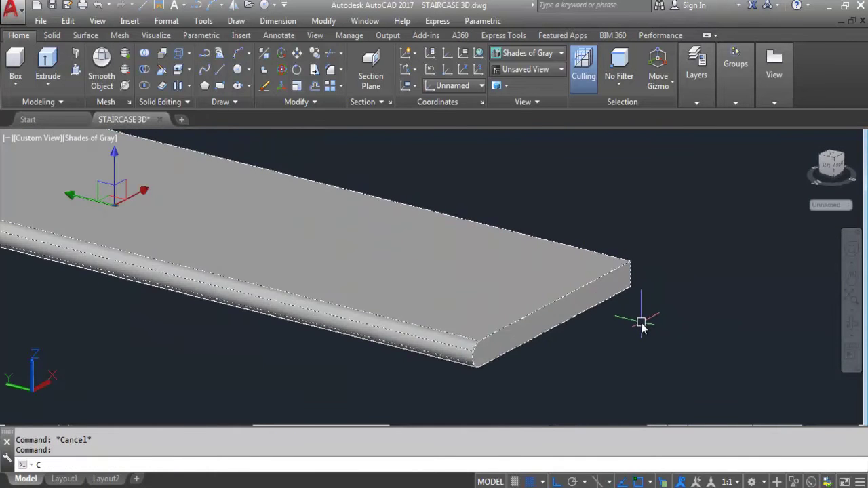
{"action": "type", "text": "O"}
{"action": "key", "text": "Return"}
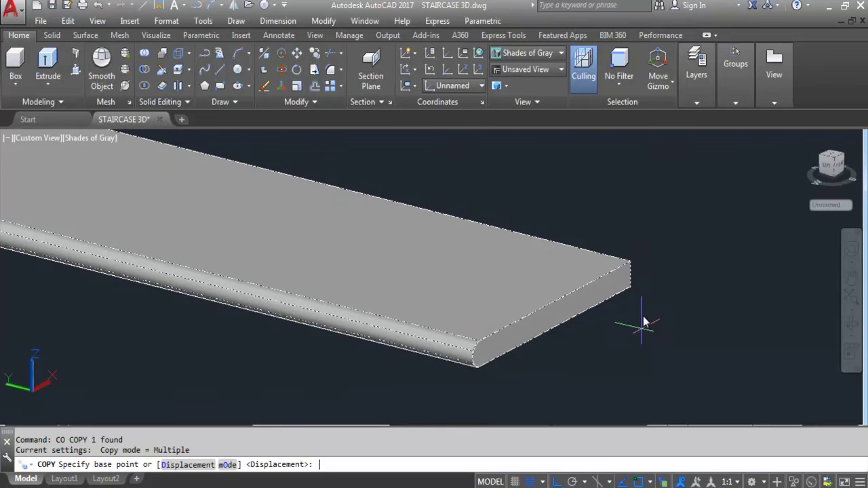
{"action": "scroll", "coordinate": [642, 263], "scroll_direction": "up", "scroll_amount": 2}
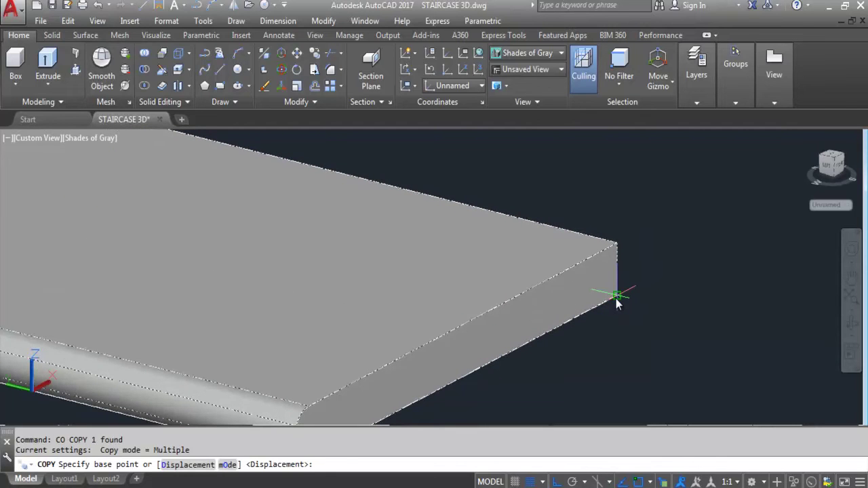
{"action": "left_click", "coordinate": [616, 297]}
{"action": "scroll", "coordinate": [607, 339], "scroll_direction": "down", "scroll_amount": 5}
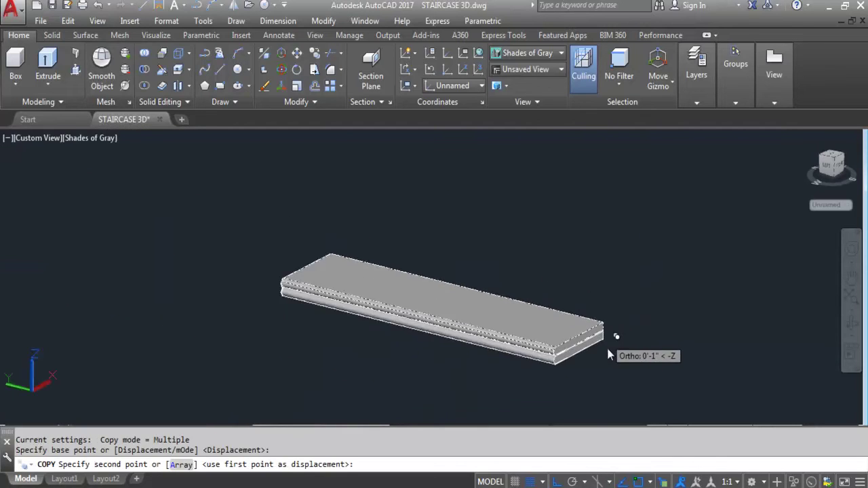
{"action": "scroll", "coordinate": [396, 300], "scroll_direction": "down", "scroll_amount": 2}
{"action": "scroll", "coordinate": [378, 310], "scroll_direction": "up", "scroll_amount": 8}
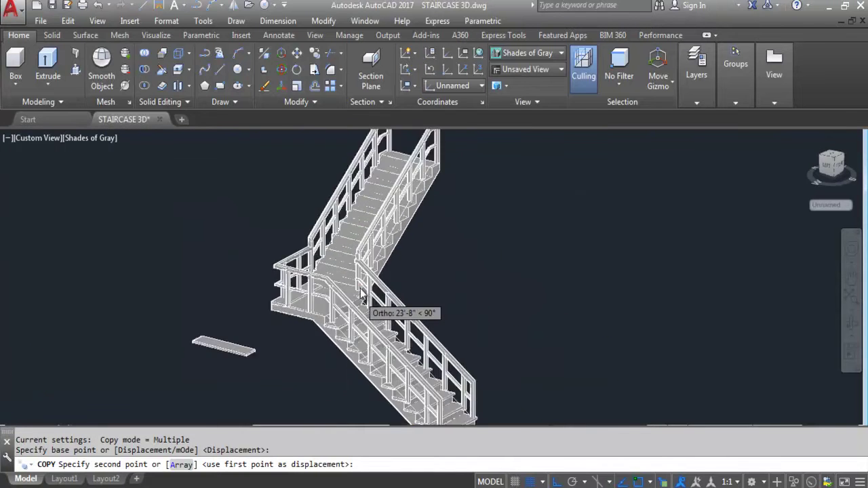
{"action": "scroll", "coordinate": [304, 278], "scroll_direction": "down", "scroll_amount": 3}
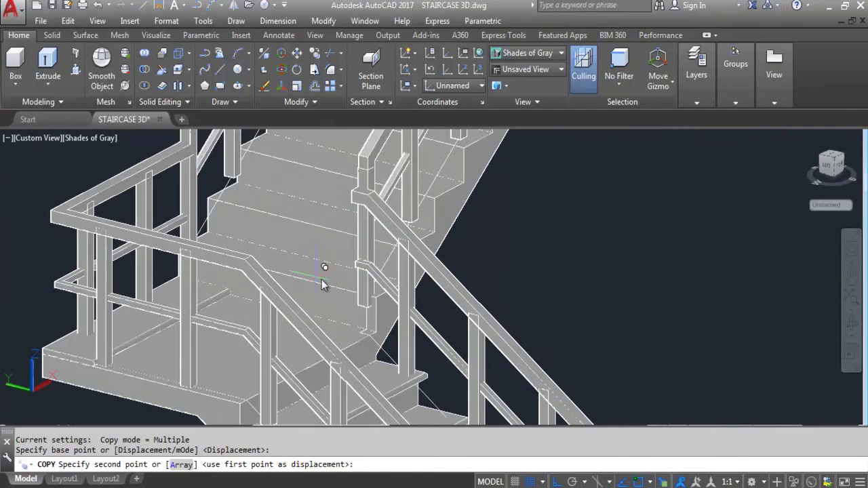
{"action": "scroll", "coordinate": [389, 372], "scroll_direction": "up", "scroll_amount": 5}
{"action": "scroll", "coordinate": [388, 372], "scroll_direction": "down", "scroll_amount": 3}
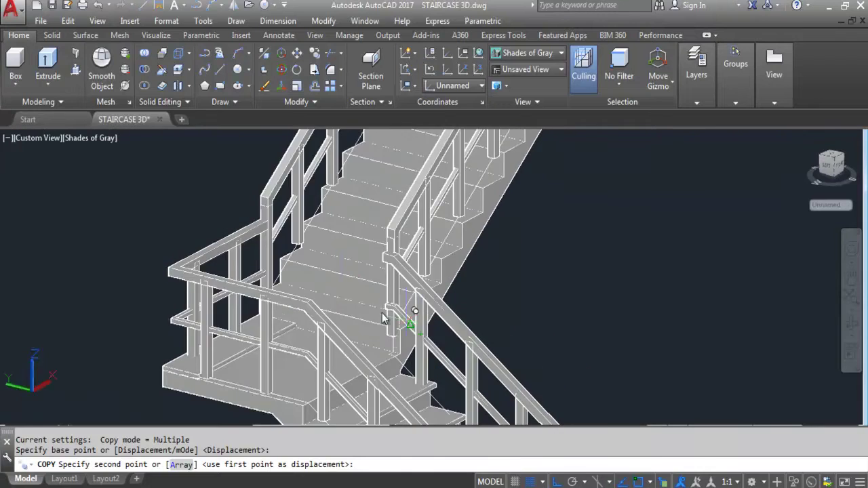
{"action": "scroll", "coordinate": [342, 285], "scroll_direction": "up", "scroll_amount": 4}
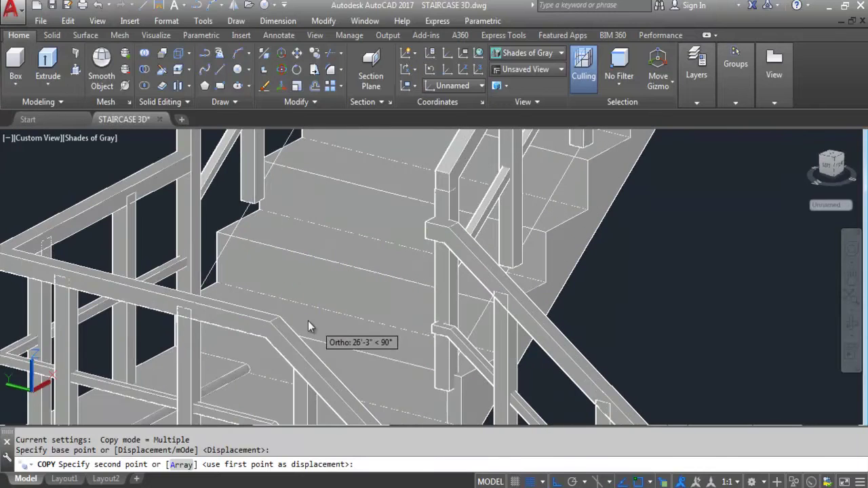
{"action": "left_click", "coordinate": [299, 307]}
{"action": "middle_click_drag", "start_coordinate": [299, 307], "coordinate": [411, 296], "text": "shift"}
{"action": "scroll", "coordinate": [324, 275], "scroll_direction": "down", "scroll_amount": 2}
{"action": "scroll", "coordinate": [324, 274], "scroll_direction": "down", "scroll_amount": 5}
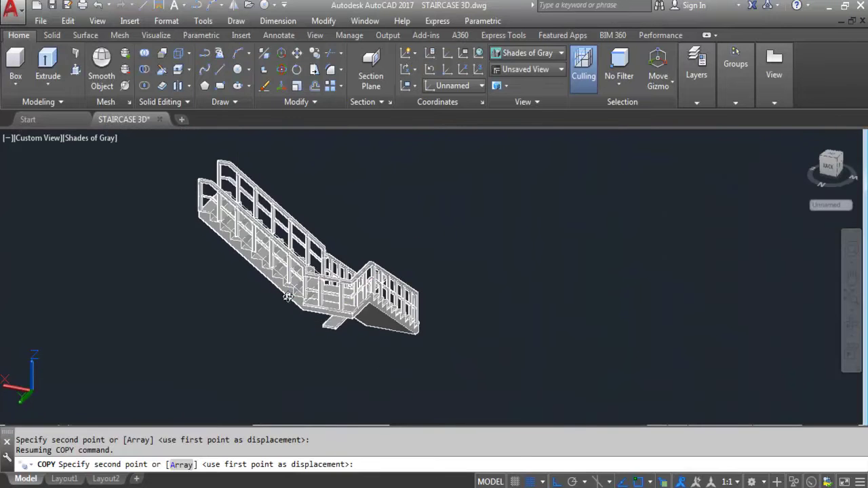
{"action": "key", "text": "Escape"}
- Copy the loose tread slab along the Y direction to the open space on the opposite side of the staircase
{"action": "scroll", "coordinate": [400, 308], "scroll_direction": "down", "scroll_amount": 3}
{"action": "scroll", "coordinate": [366, 288], "scroll_direction": "up", "scroll_amount": 2}
{"action": "middle_click_drag", "start_coordinate": [362, 286], "coordinate": [426, 255], "text": "shift"}
{"action": "left_click", "coordinate": [428, 253]}
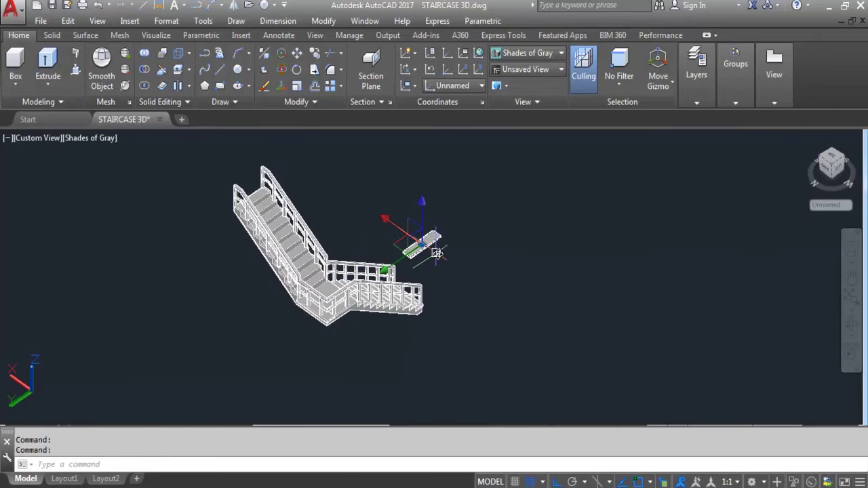
{"action": "type", "text": "CO"}
{"action": "key", "text": "Return"}
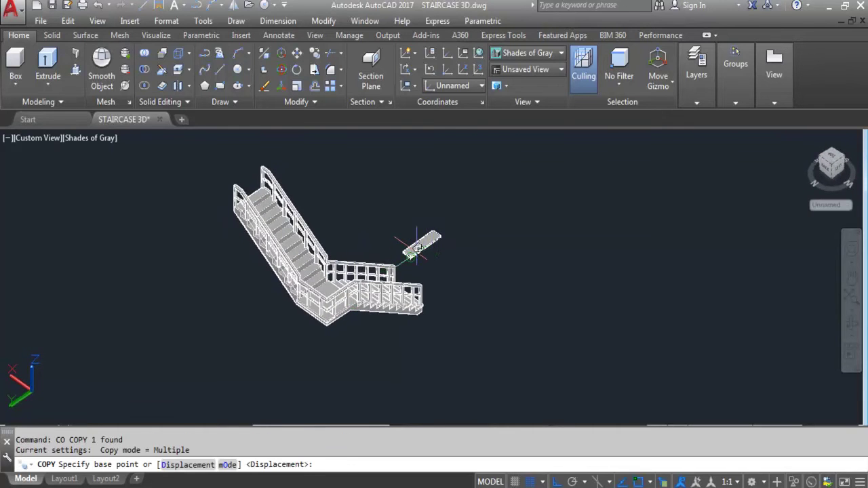
{"action": "left_click", "coordinate": [441, 240]}
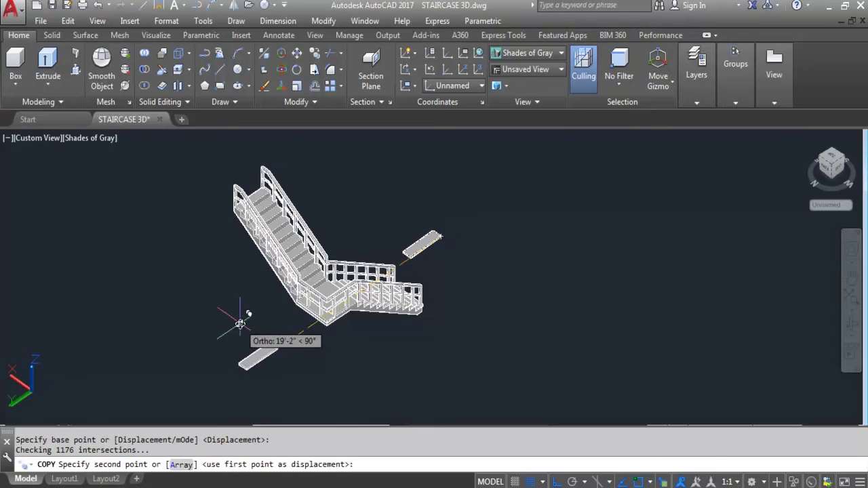
{"action": "left_click", "coordinate": [271, 354]}
{"action": "key", "text": "Escape"}
- Copy the new slab from its lower back end corner onto the upper flight's lowest step, with Ortho off
{"action": "scroll", "coordinate": [254, 365], "scroll_direction": "up", "scroll_amount": 3}
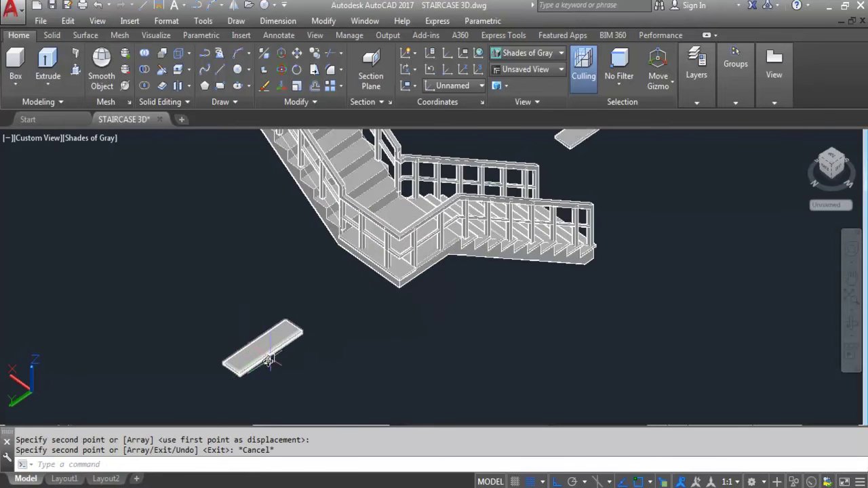
{"action": "scroll", "coordinate": [224, 371], "scroll_direction": "up", "scroll_amount": 3}
{"action": "left_click", "coordinate": [284, 388]}
{"action": "left_click", "coordinate": [245, 330]}
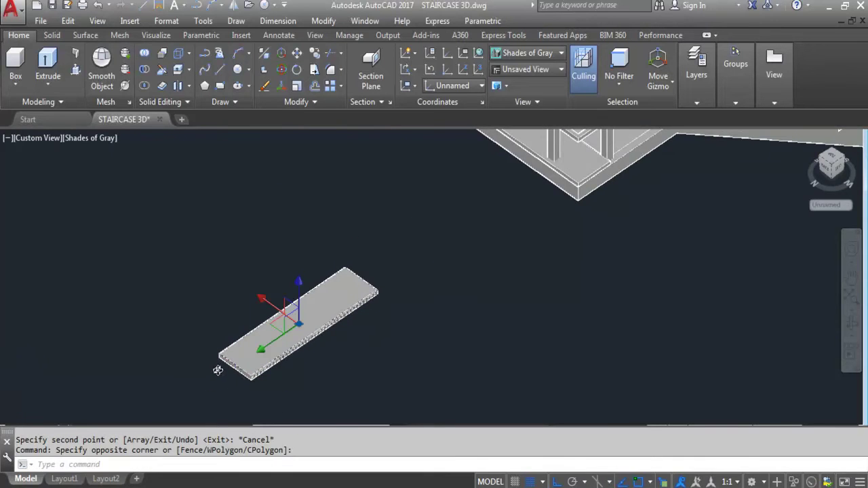
{"action": "scroll", "coordinate": [223, 367], "scroll_direction": "up", "scroll_amount": 4}
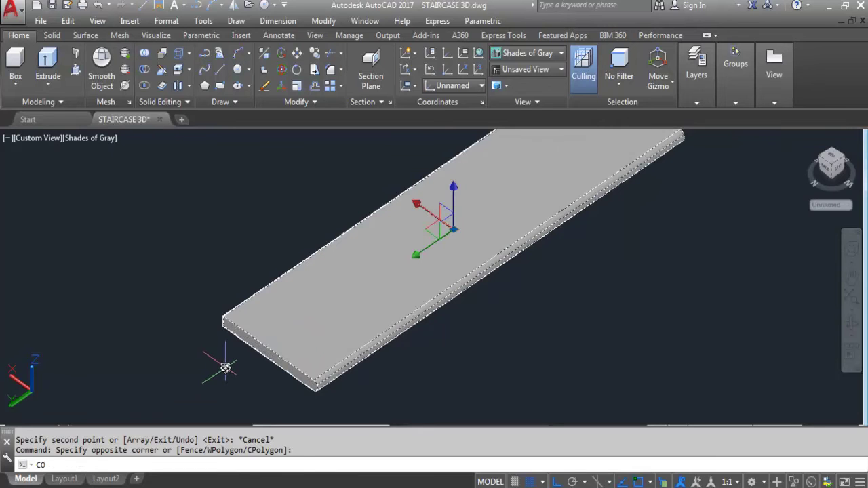
{"action": "key", "text": "Return"}
{"action": "scroll", "coordinate": [228, 352], "scroll_direction": "up", "scroll_amount": 5}
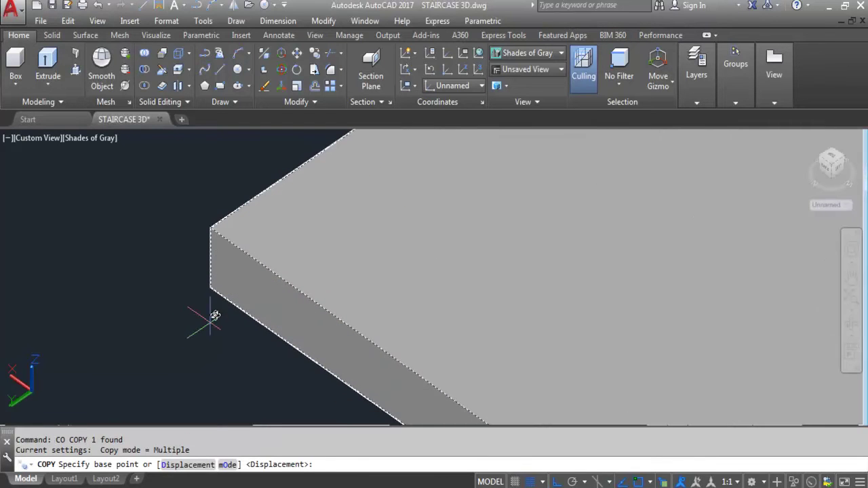
{"action": "left_click", "coordinate": [212, 291]}
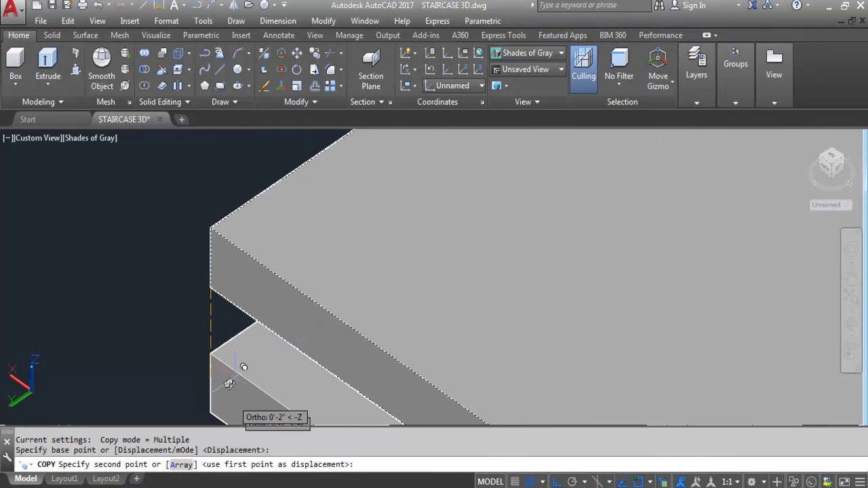
{"action": "scroll", "coordinate": [247, 359], "scroll_direction": "down", "scroll_amount": 6}
{"action": "scroll", "coordinate": [250, 359], "scroll_direction": "down", "scroll_amount": 2}
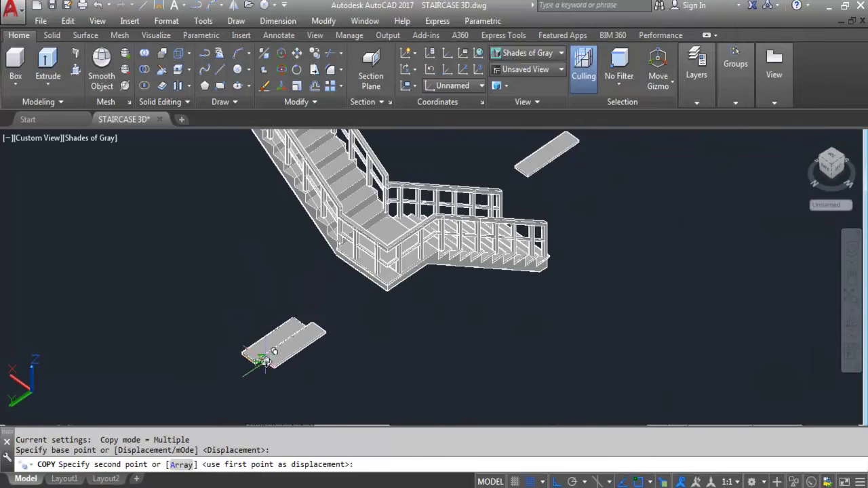
{"action": "key", "text": "F8"}
{"action": "scroll", "coordinate": [336, 231], "scroll_direction": "up", "scroll_amount": 3}
{"action": "scroll", "coordinate": [336, 231], "scroll_direction": "up", "scroll_amount": 4}
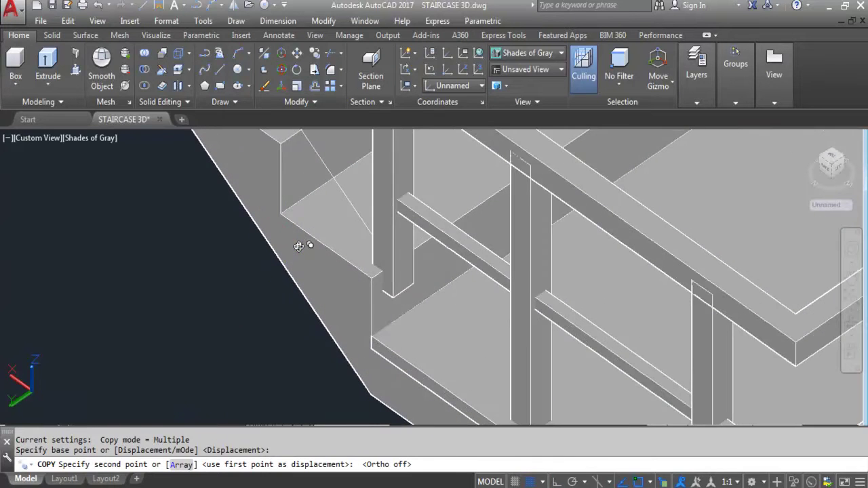
{"action": "left_click", "coordinate": [278, 215]}
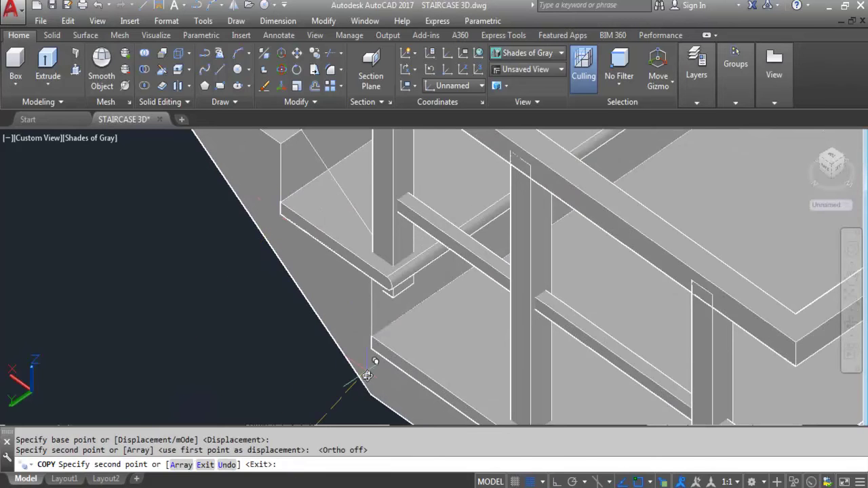
- Place further tread copies on the next steps of the upper flight, matching each to its step's inner back corner
{"action": "scroll", "coordinate": [294, 253], "scroll_direction": "down", "scroll_amount": 4}
{"action": "scroll", "coordinate": [297, 260], "scroll_direction": "up", "scroll_amount": 4}
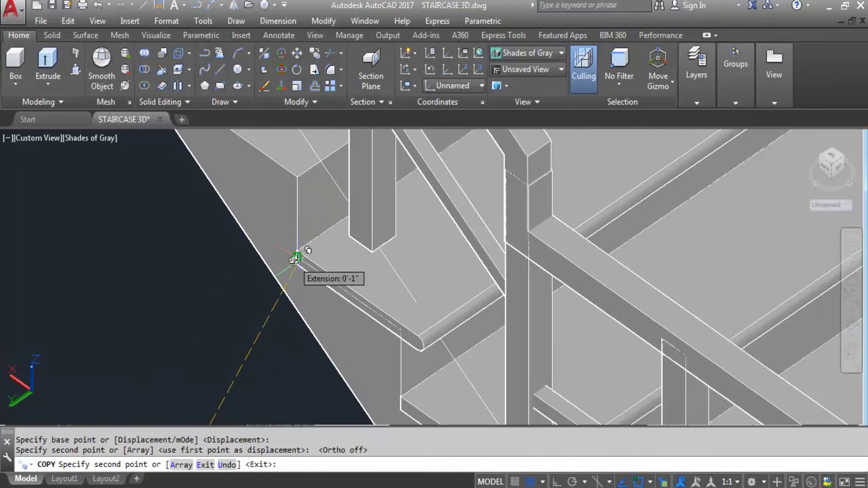
{"action": "left_click", "coordinate": [293, 255]}
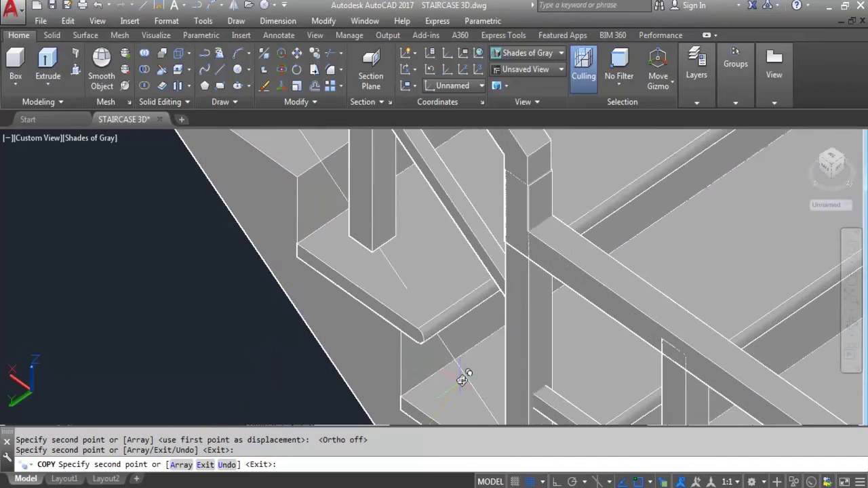
{"action": "scroll", "coordinate": [453, 379], "scroll_direction": "down", "scroll_amount": 4}
{"action": "scroll", "coordinate": [361, 258], "scroll_direction": "up", "scroll_amount": 2}
{"action": "scroll", "coordinate": [360, 258], "scroll_direction": "up", "scroll_amount": 3}
{"action": "left_click", "coordinate": [355, 262]}
- Continue placing tread copies up the middle and upper part of the upper flight at each step's inner back corner
{"action": "scroll", "coordinate": [355, 262], "scroll_direction": "down", "scroll_amount": 3}
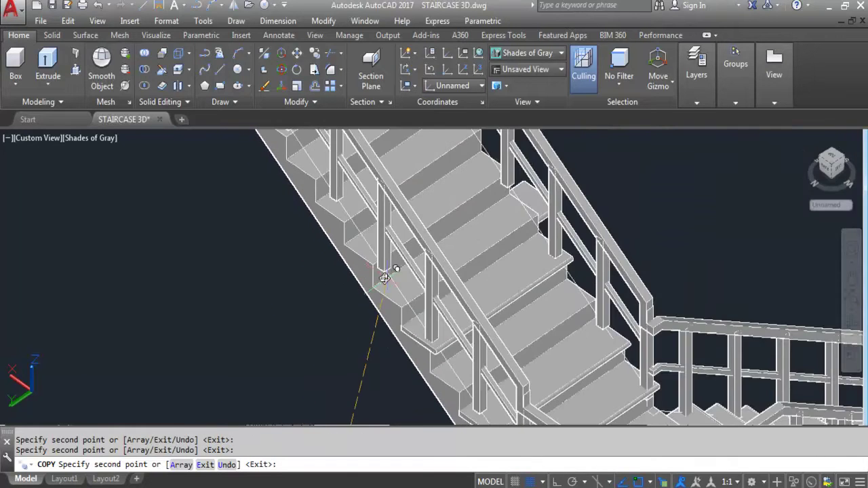
{"action": "scroll", "coordinate": [381, 283], "scroll_direction": "up", "scroll_amount": 2}
{"action": "scroll", "coordinate": [373, 286], "scroll_direction": "down", "scroll_amount": 2}
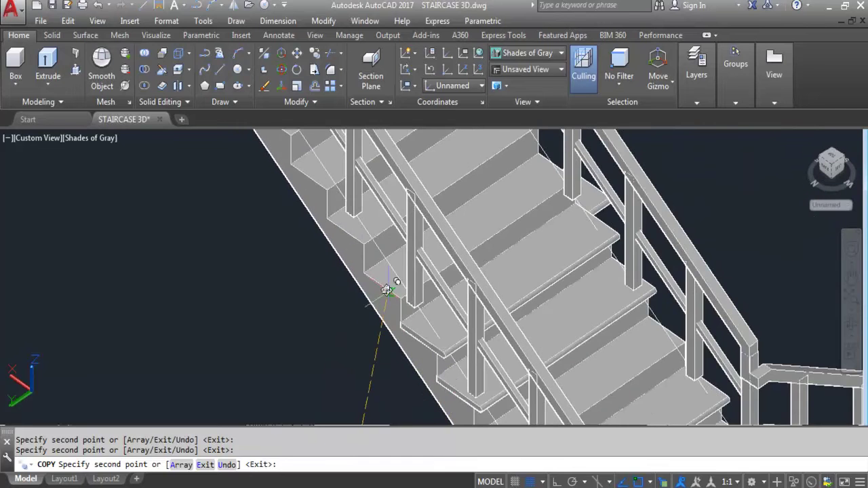
{"action": "scroll", "coordinate": [363, 273], "scroll_direction": "up", "scroll_amount": 3}
{"action": "scroll", "coordinate": [407, 318], "scroll_direction": "down", "scroll_amount": 3}
{"action": "scroll", "coordinate": [416, 319], "scroll_direction": "up", "scroll_amount": 1}
{"action": "scroll", "coordinate": [415, 318], "scroll_direction": "up", "scroll_amount": 2}
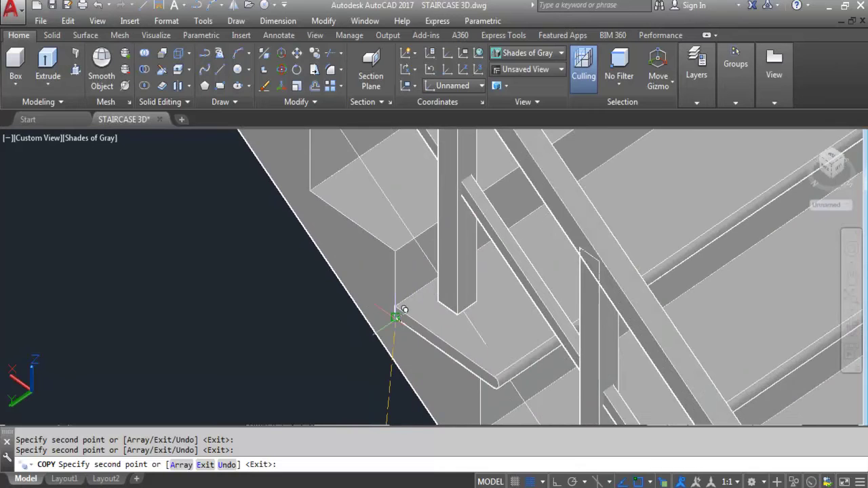
{"action": "scroll", "coordinate": [405, 314], "scroll_direction": "down", "scroll_amount": 3}
{"action": "scroll", "coordinate": [409, 320], "scroll_direction": "up", "scroll_amount": 2}
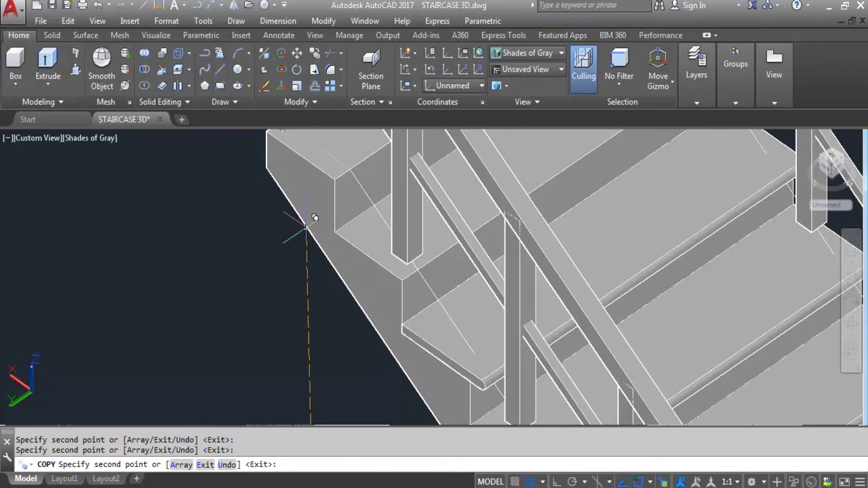
- Place a tread copy on the topmost step of the upper flight, at its outer back corner
{"action": "scroll", "coordinate": [334, 233], "scroll_direction": "down", "scroll_amount": 3}
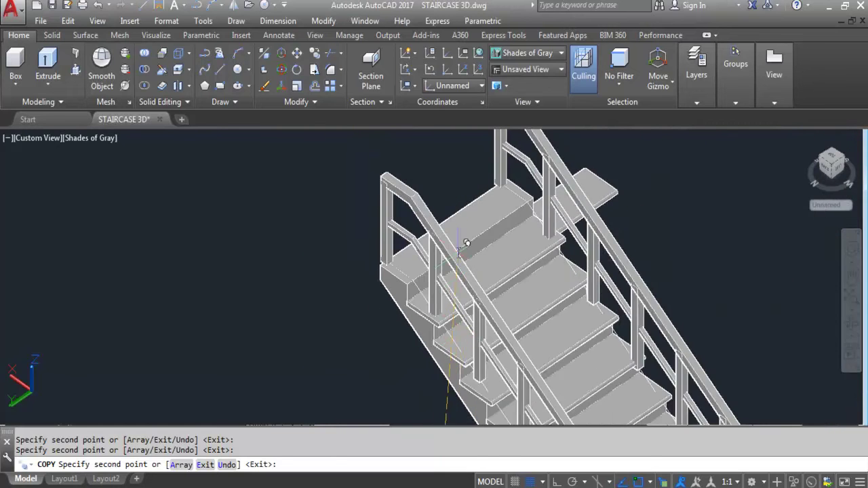
{"action": "scroll", "coordinate": [336, 275], "scroll_direction": "up", "scroll_amount": 2}
{"action": "scroll", "coordinate": [336, 275], "scroll_direction": "up", "scroll_amount": 2}
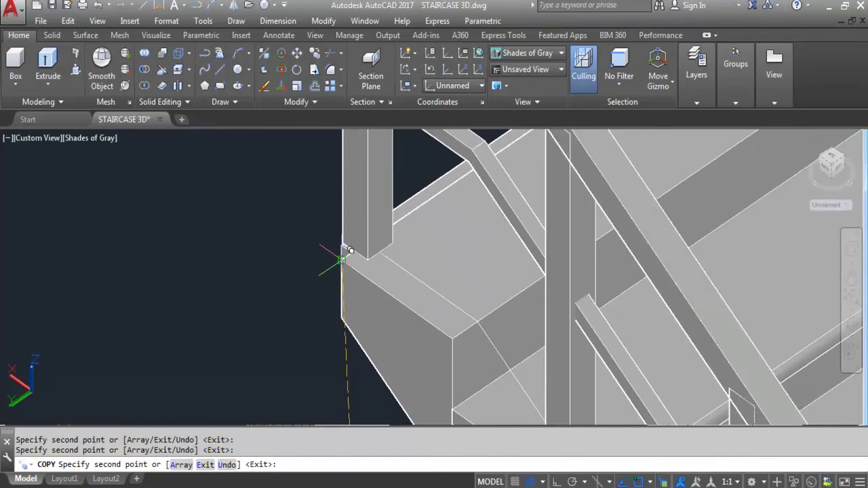
{"action": "scroll", "coordinate": [342, 258], "scroll_direction": "down", "scroll_amount": 5}
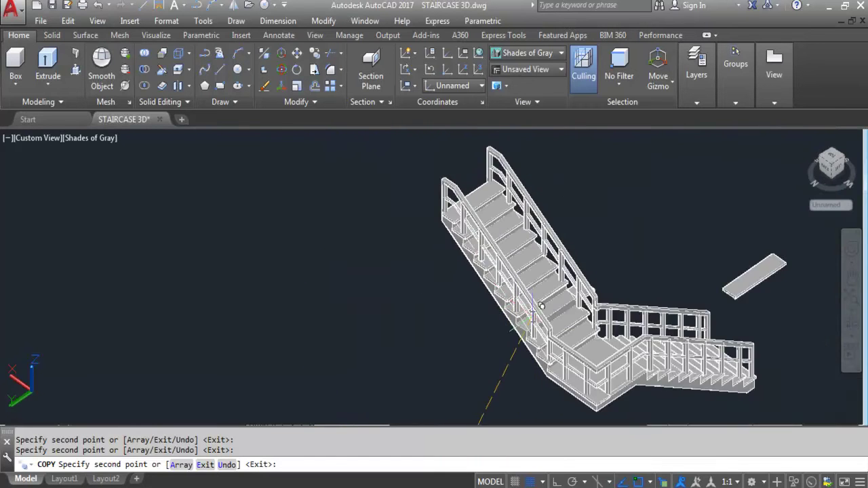
- Place a tread copy on the skipped bare step near the bottom of the upper flight and finish copying
{"action": "scroll", "coordinate": [542, 306], "scroll_direction": "up", "scroll_amount": 4}
{"action": "scroll", "coordinate": [501, 296], "scroll_direction": "up", "scroll_amount": 3}
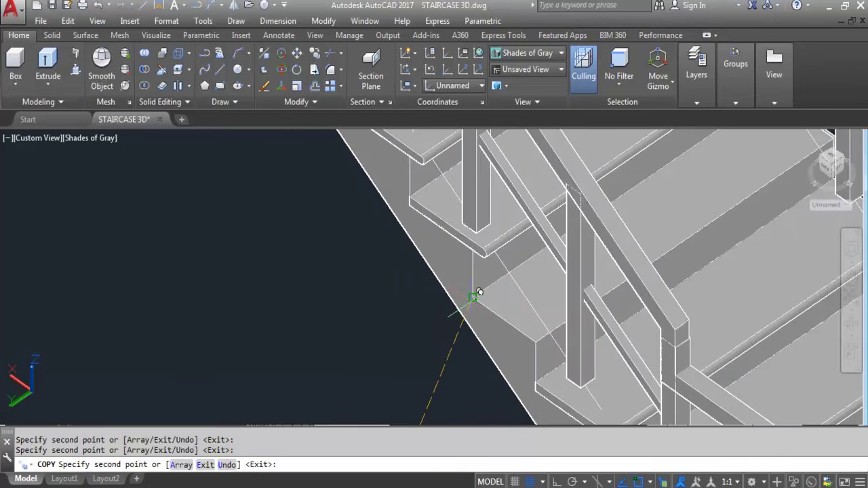
{"action": "scroll", "coordinate": [448, 275], "scroll_direction": "down", "scroll_amount": 5}
{"action": "scroll", "coordinate": [543, 369], "scroll_direction": "up", "scroll_amount": 4}
{"action": "scroll", "coordinate": [546, 394], "scroll_direction": "down", "scroll_amount": 2}
{"action": "key", "text": "Escape"}
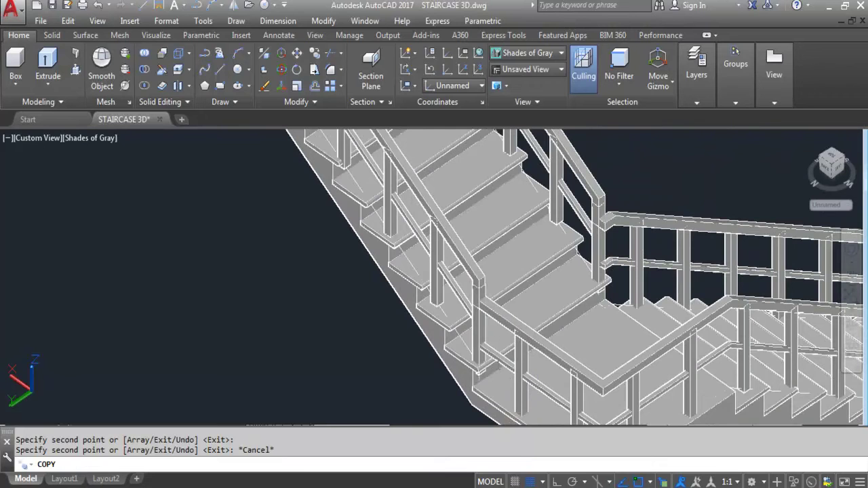
{"action": "scroll", "coordinate": [439, 331], "scroll_direction": "down", "scroll_amount": 2}
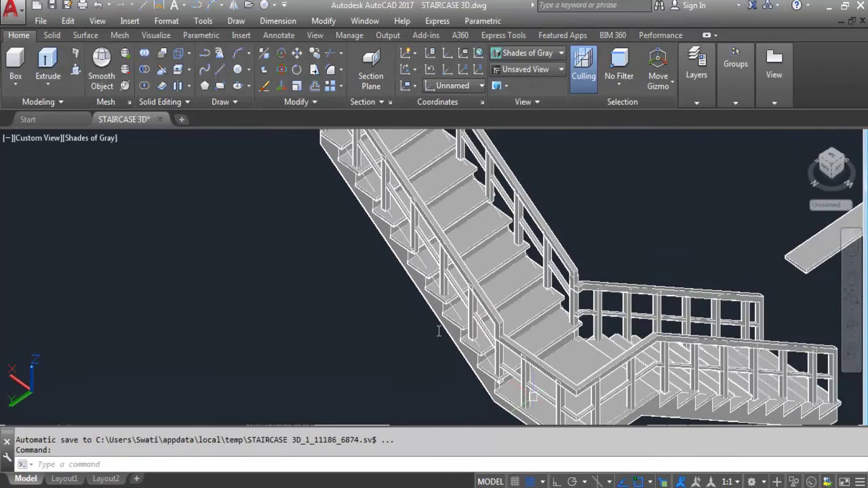
{"action": "scroll", "coordinate": [383, 251], "scroll_direction": "down", "scroll_amount": 5}
{"action": "scroll", "coordinate": [524, 216], "scroll_direction": "up", "scroll_amount": 6}
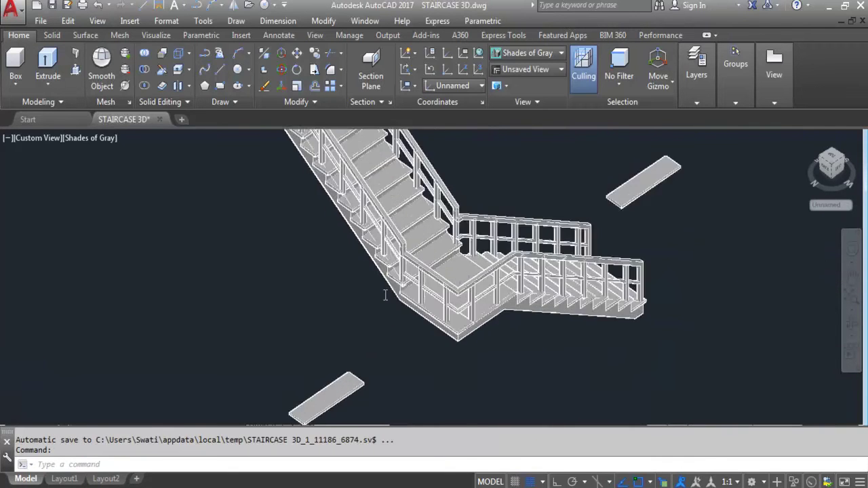
- Examine the copied treads on both flights and the landing from close up and as a whole
{"action": "scroll", "coordinate": [523, 216], "scroll_direction": "up", "scroll_amount": 2}
{"action": "scroll", "coordinate": [499, 258], "scroll_direction": "down", "scroll_amount": 4}
{"action": "scroll", "coordinate": [440, 238], "scroll_direction": "up", "scroll_amount": 3}
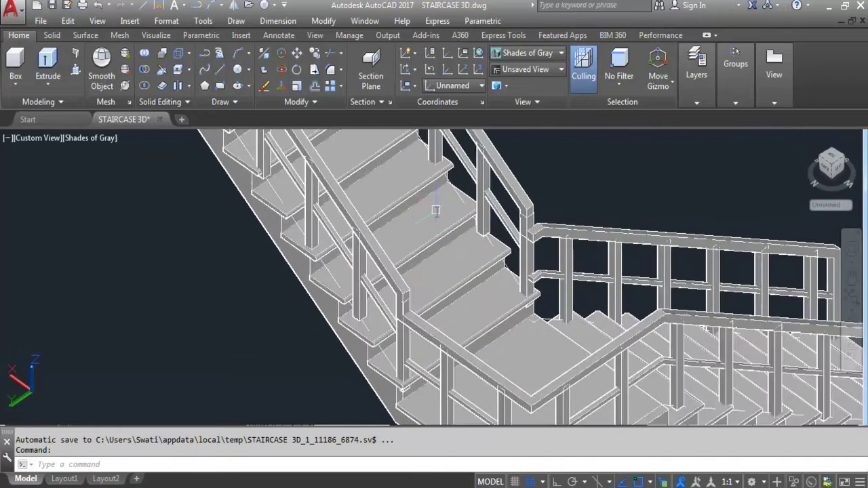
{"action": "scroll", "coordinate": [455, 342], "scroll_direction": "down", "scroll_amount": 4}
{"action": "scroll", "coordinate": [394, 194], "scroll_direction": "up", "scroll_amount": 4}
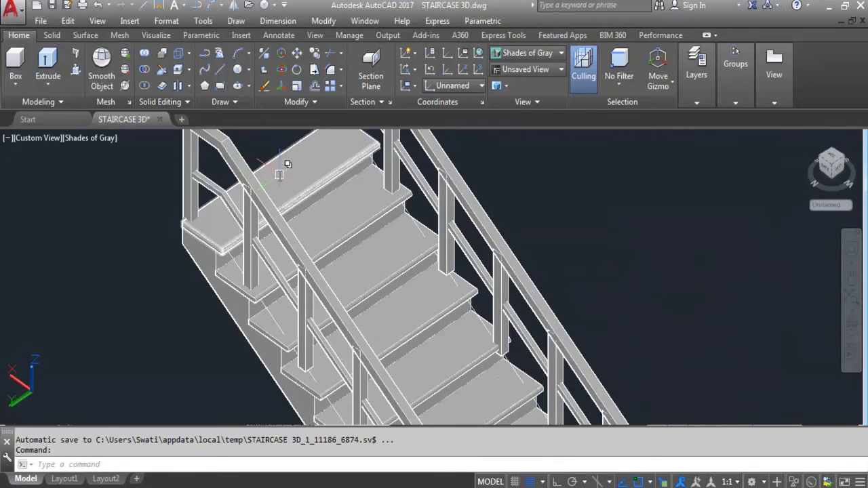
{"action": "scroll", "coordinate": [390, 346], "scroll_direction": "down", "scroll_amount": 3}
{"action": "scroll", "coordinate": [390, 346], "scroll_direction": "up", "scroll_amount": 4}
{"action": "scroll", "coordinate": [333, 292], "scroll_direction": "down", "scroll_amount": 3}
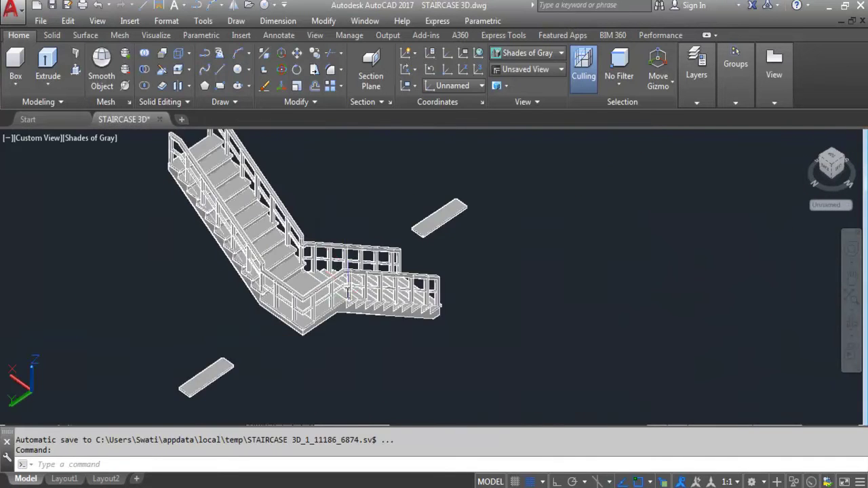
{"action": "scroll", "coordinate": [326, 297], "scroll_direction": "up", "scroll_amount": 3}
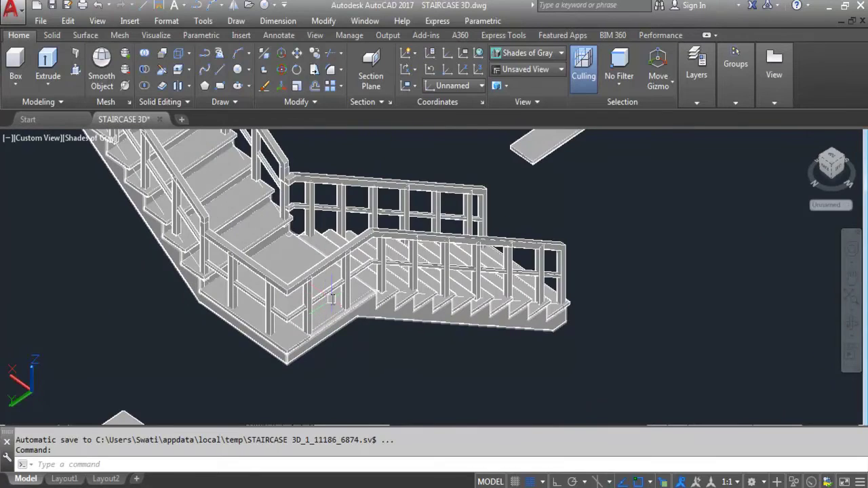
- Draw a guide line 9" along the landing's outer edge from the corner above the lower flight, continuing across the landing
{"action": "middle_click_drag", "start_coordinate": [332, 299], "coordinate": [309, 277], "text": "shift"}
{"action": "scroll", "coordinate": [208, 276], "scroll_direction": "up", "scroll_amount": 5}
{"action": "mouse_move", "coordinate": [208, 277]}
{"action": "middle_mouse_down", "text": "shift"}
{"action": "mouse_move", "coordinate": [207, 299]}
{"action": "mouse_move", "coordinate": [236, 248]}
{"action": "mouse_move", "coordinate": [226, 247]}
{"action": "mouse_move", "coordinate": [230, 258]}
{"action": "mouse_move", "coordinate": [218, 268]}
{"action": "middle_mouse_up", "text": "shift"}
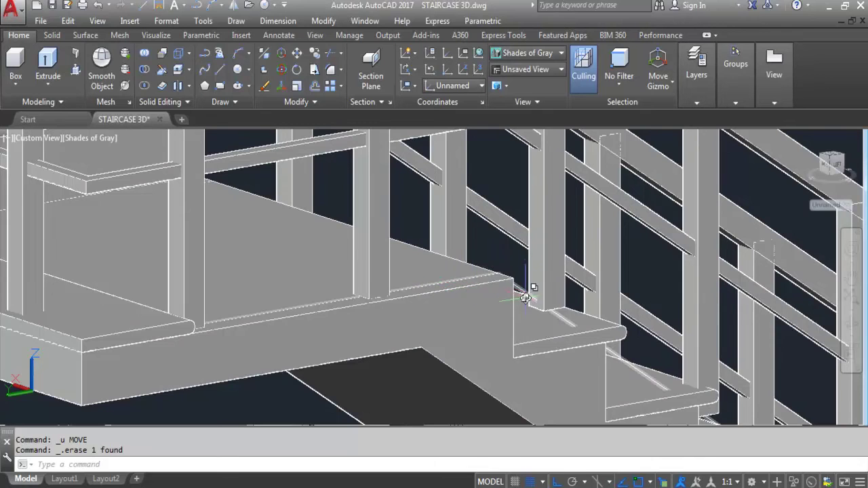
{"action": "scroll", "coordinate": [362, 295], "scroll_direction": "down", "scroll_amount": 2}
{"action": "scroll", "coordinate": [454, 297], "scroll_direction": "up", "scroll_amount": 4}
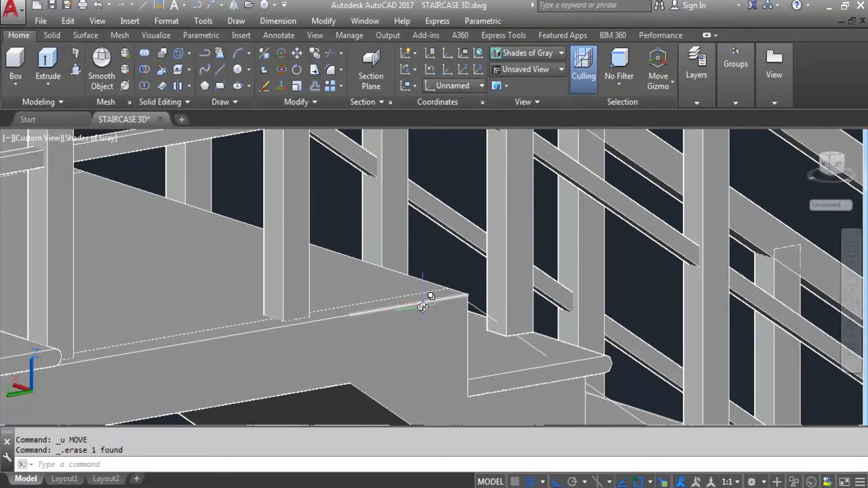
{"action": "type", "text": "L"}
{"action": "key", "text": "Return"}
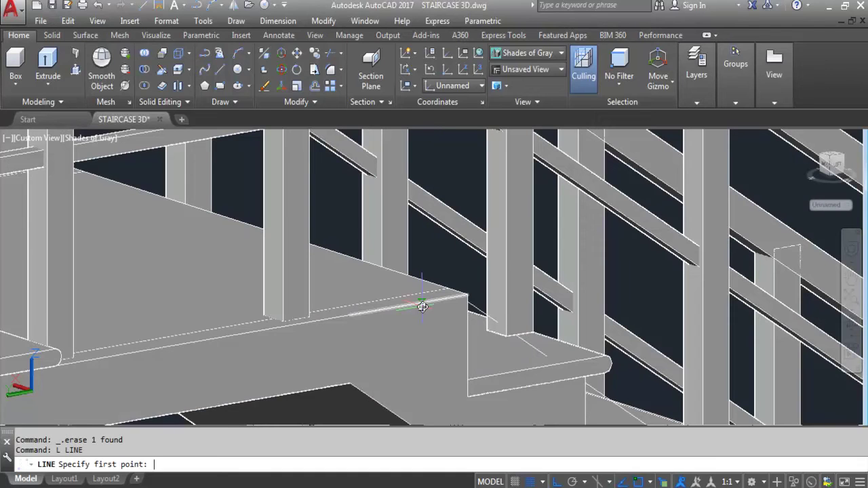
{"action": "left_click", "coordinate": [467, 296]}
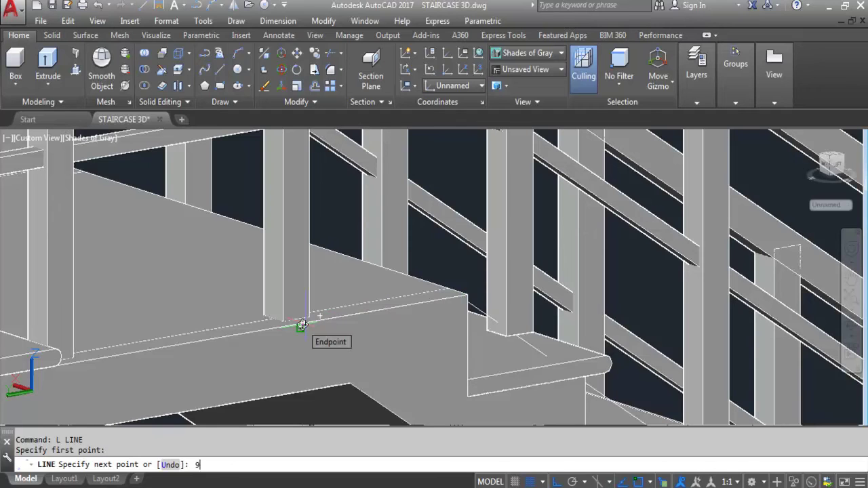
{"action": "type", "text": "9"}
{"action": "key", "text": "Return"}
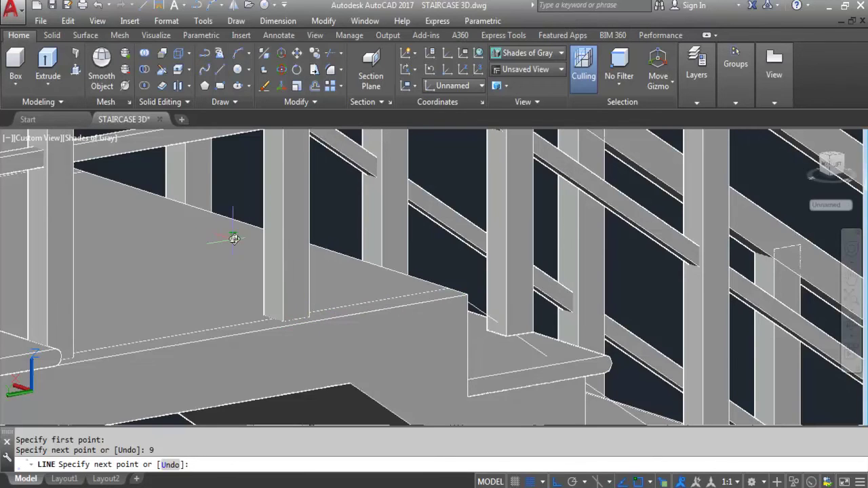
{"action": "left_click", "coordinate": [131, 221]}
{"action": "key", "text": "Escape"}
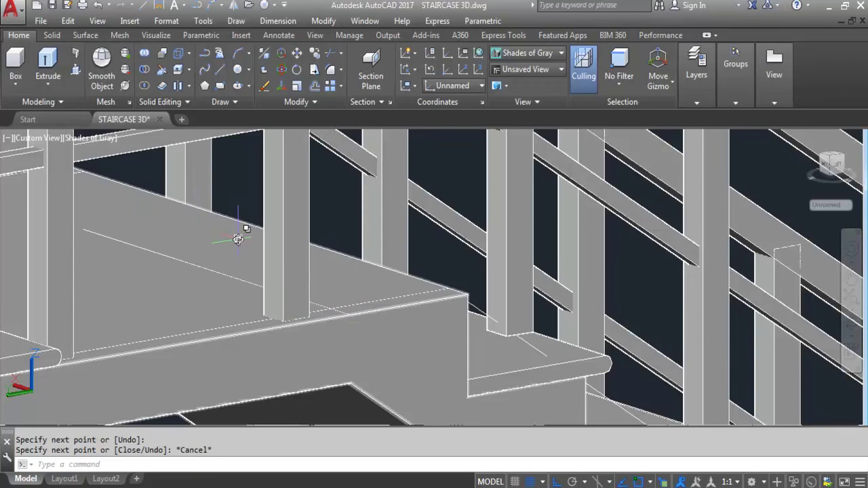
- Move the landing's tread slab from the landing's outer corner to the guide line's corner above the lower flight
{"action": "scroll", "coordinate": [245, 242], "scroll_direction": "down", "scroll_amount": 2}
{"action": "scroll", "coordinate": [221, 278], "scroll_direction": "down", "scroll_amount": 2}
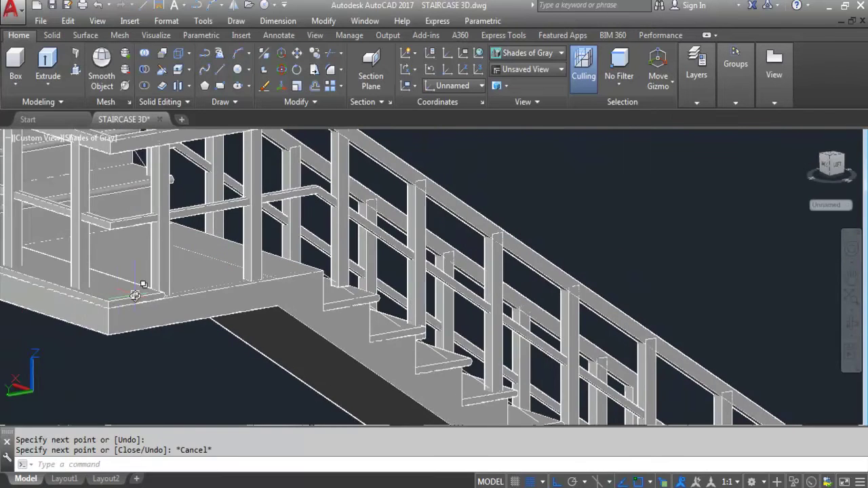
{"action": "left_click", "coordinate": [133, 297]}
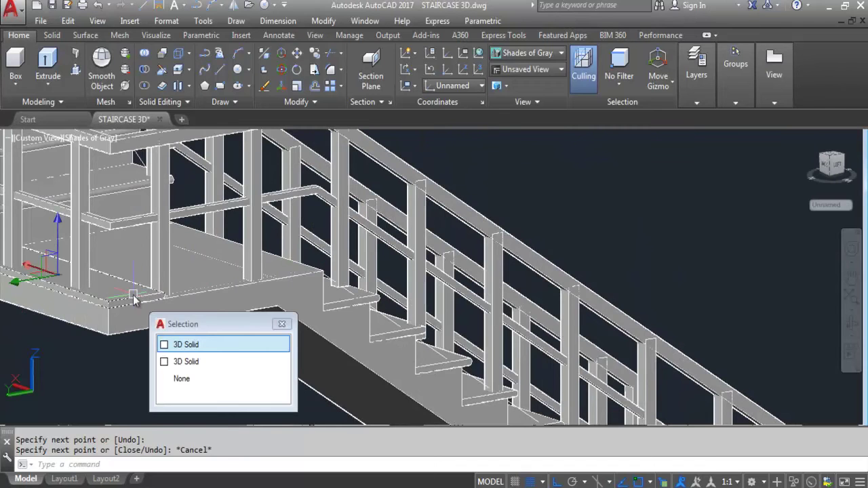
{"action": "left_click", "coordinate": [204, 345]}
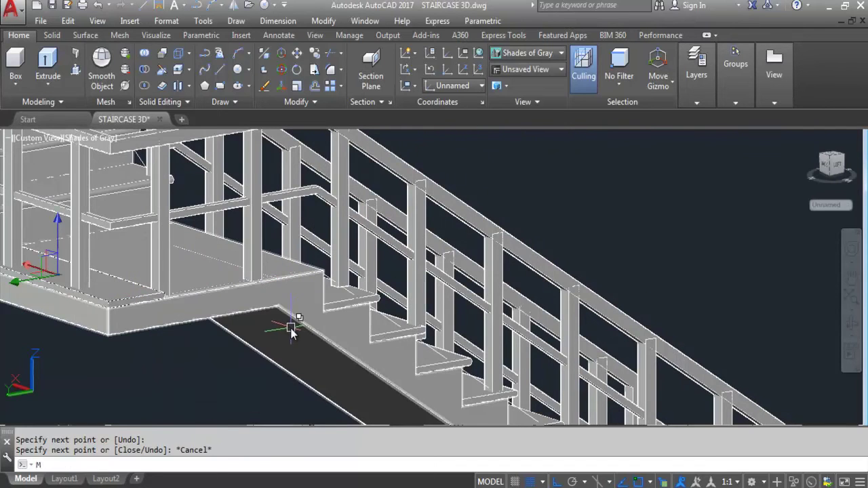
{"action": "key", "text": "Return"}
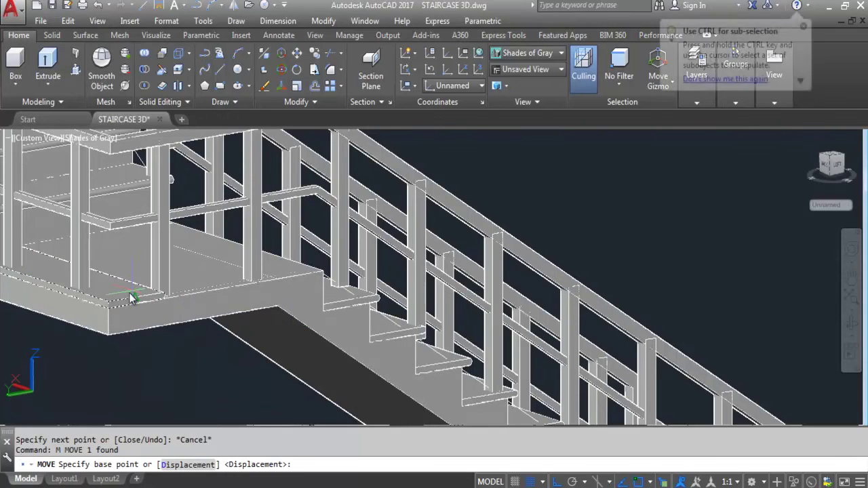
{"action": "scroll", "coordinate": [121, 300], "scroll_direction": "up", "scroll_amount": 2}
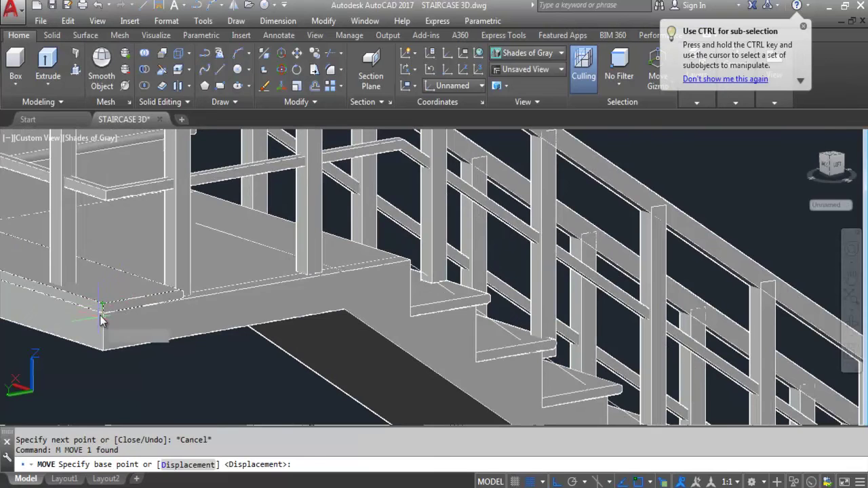
{"action": "left_click", "coordinate": [101, 312]}
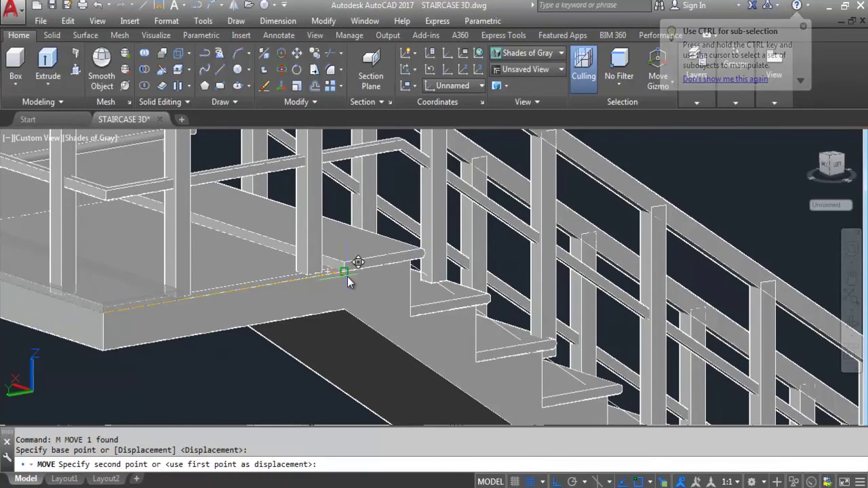
{"action": "scroll", "coordinate": [348, 276], "scroll_direction": "up", "scroll_amount": 2}
{"action": "scroll", "coordinate": [348, 272], "scroll_direction": "up", "scroll_amount": 4}
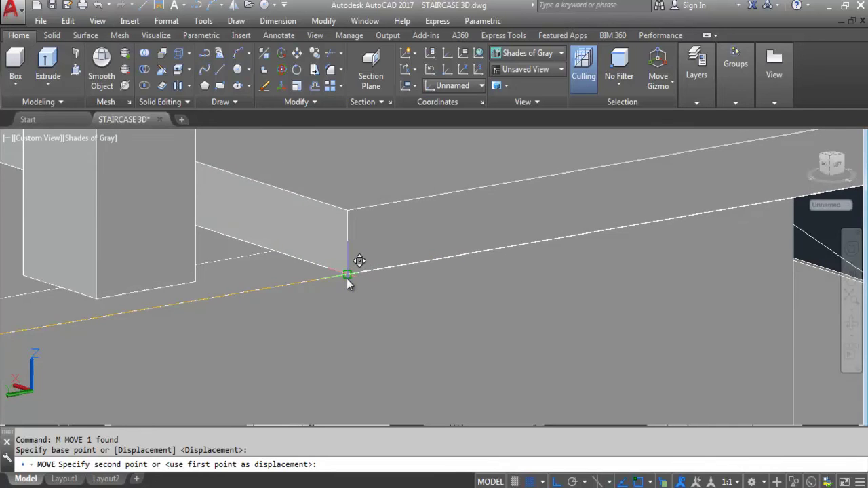
{"action": "left_click", "coordinate": [307, 302]}
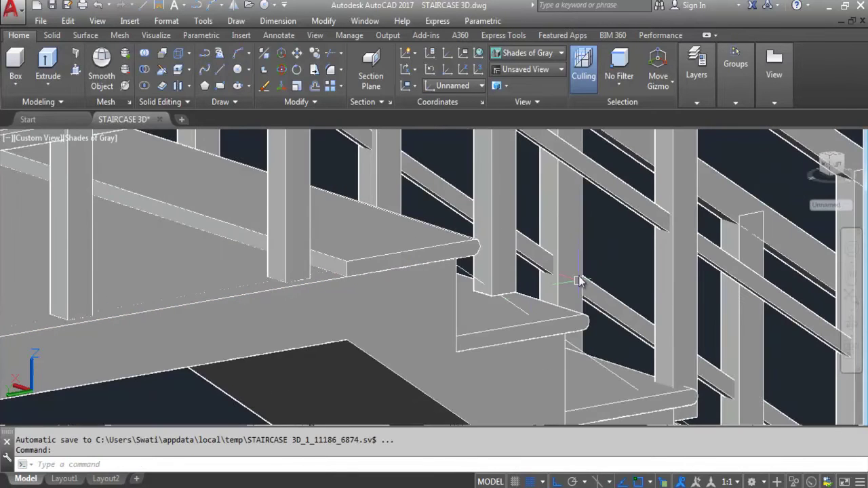
- Undo the landing tread's move and erase the guide line running across the landing
{"action": "scroll", "coordinate": [448, 241], "scroll_direction": "down", "scroll_amount": 4}
{"action": "scroll", "coordinate": [388, 235], "scroll_direction": "up", "scroll_amount": 4}
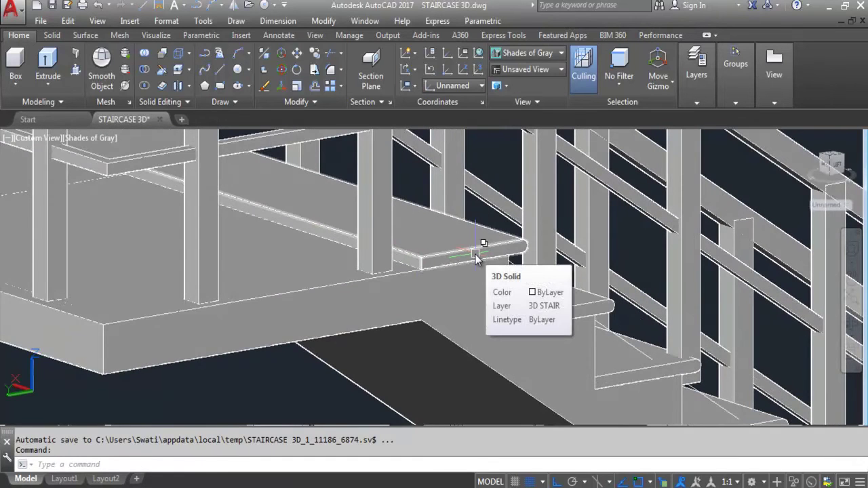
{"action": "key", "text": "Escape"}
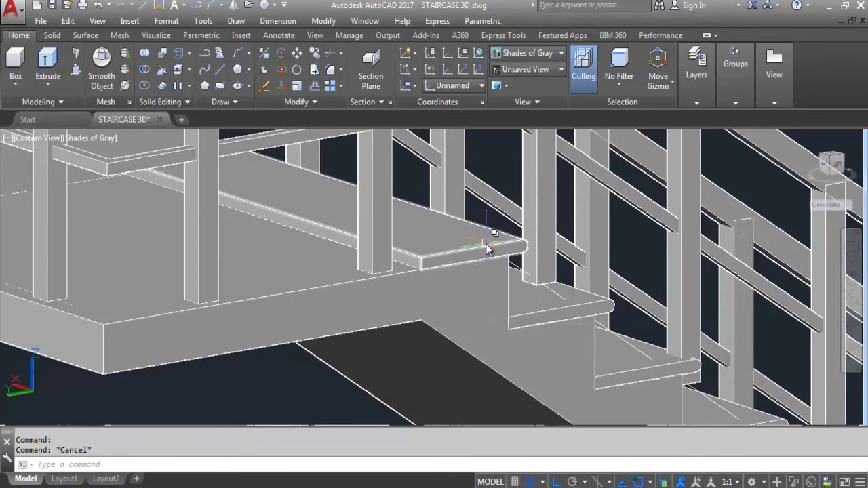
{"action": "scroll", "coordinate": [486, 247], "scroll_direction": "up", "scroll_amount": 3}
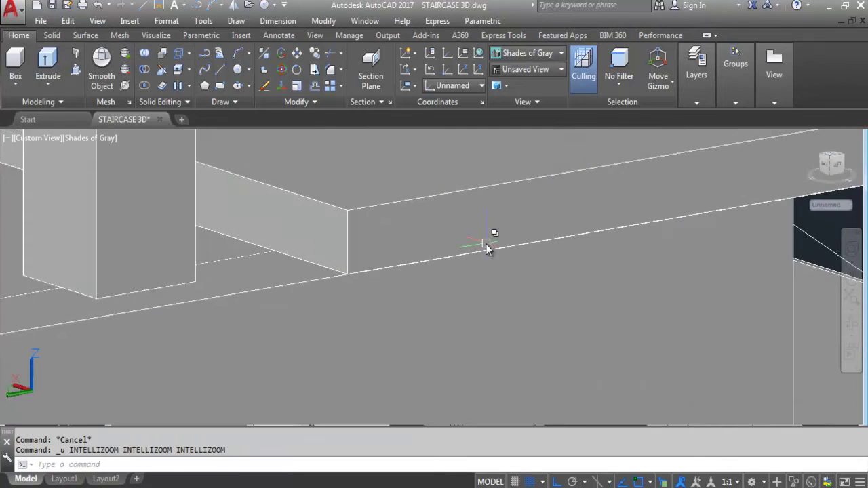
{"action": "key", "text": "ctrl+z"}
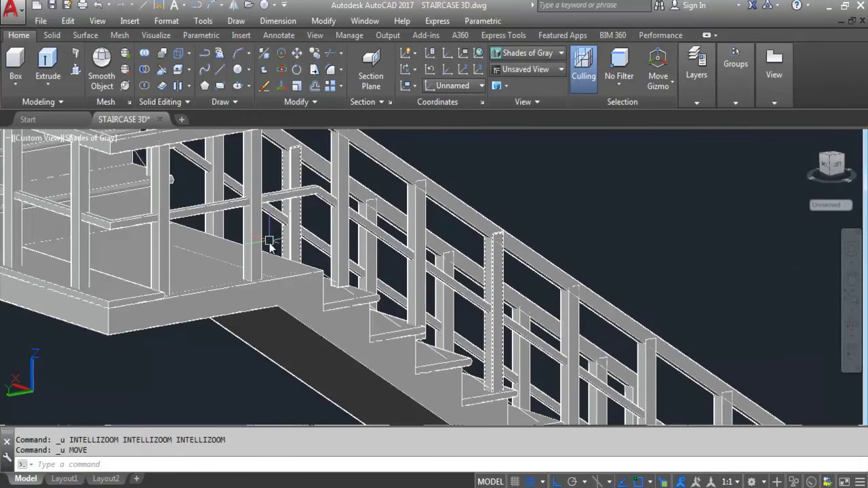
{"action": "scroll", "coordinate": [268, 246], "scroll_direction": "up", "scroll_amount": 3}
{"action": "left_click", "coordinate": [249, 298]}
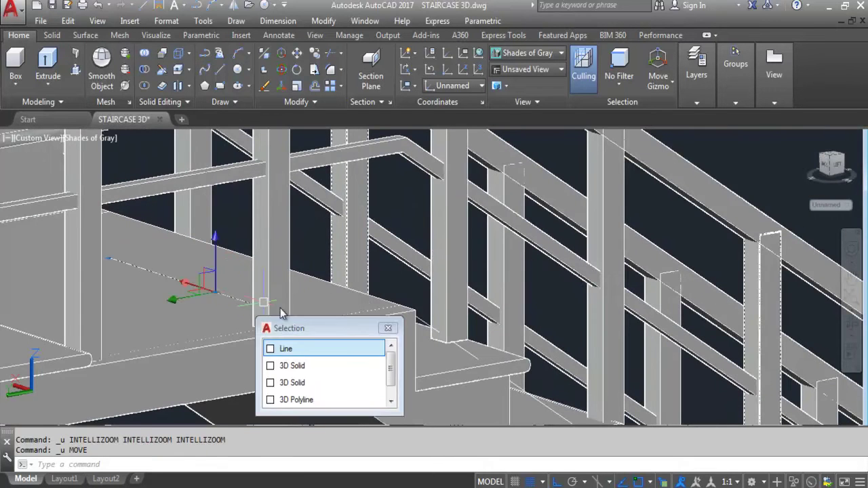
{"action": "left_click", "coordinate": [315, 360]}
{"action": "key", "text": "Delete"}
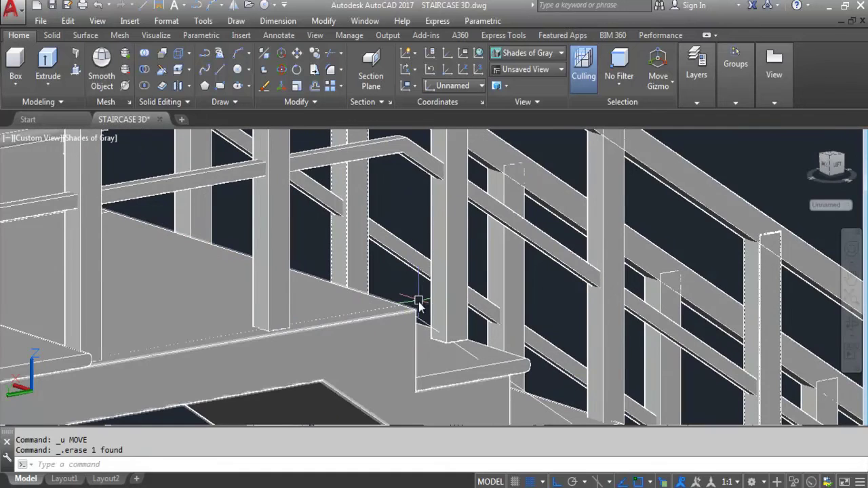
- Draw a guide line 9" back along the landing's edge from the corner above the lower flight, then across the landing
{"action": "type", "text": "L"}
{"action": "key", "text": "Return"}
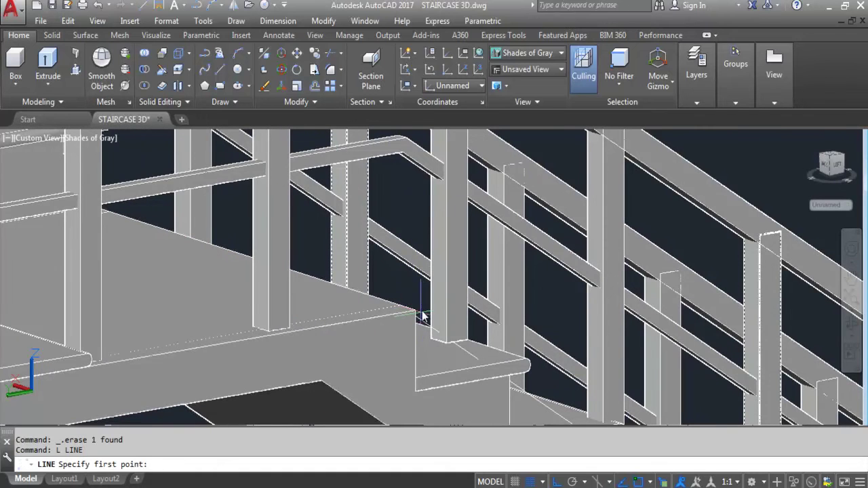
{"action": "left_click", "coordinate": [416, 311]}
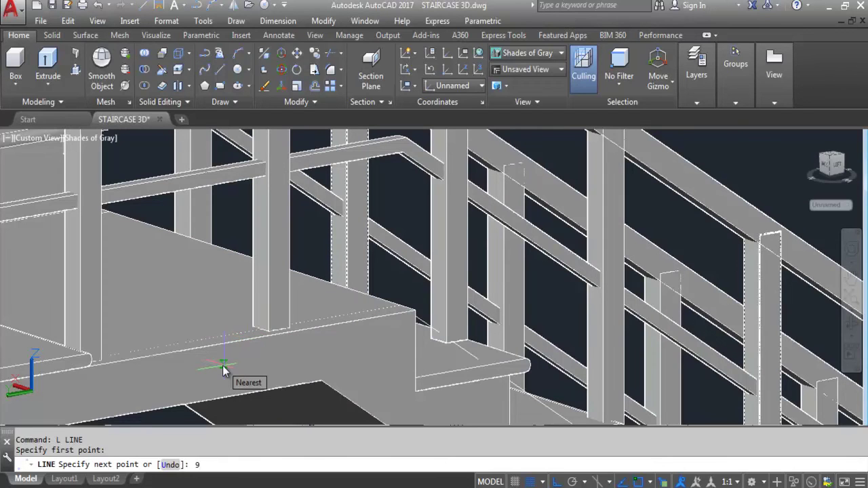
{"action": "type", "text": "9"}
{"action": "key", "text": "Return"}
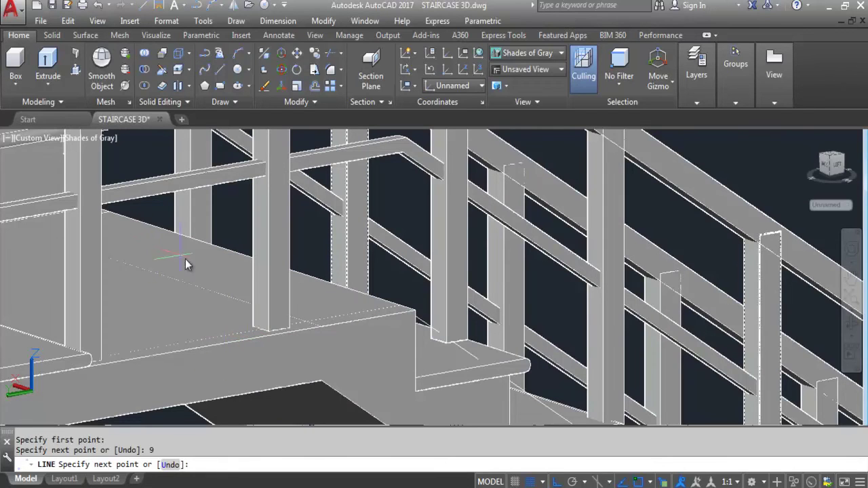
{"action": "left_click", "coordinate": [150, 254]}
{"action": "key", "text": "Escape"}
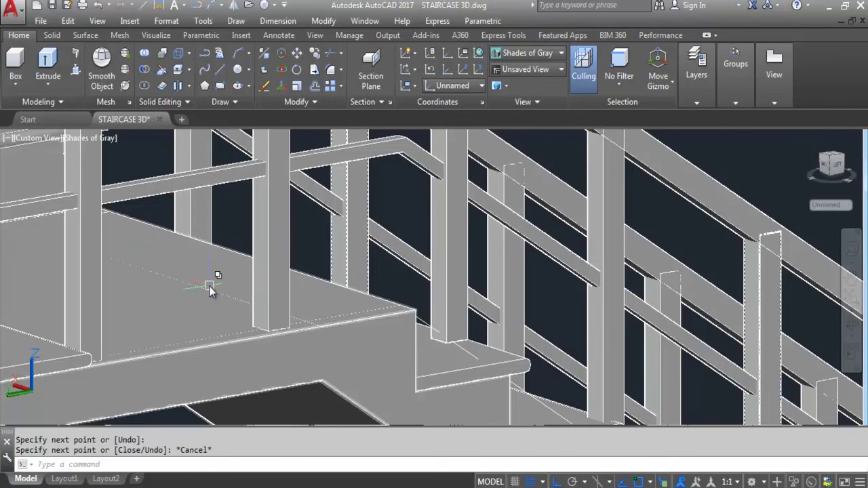
{"action": "left_click", "coordinate": [203, 290]}
{"action": "left_click", "coordinate": [265, 337]}
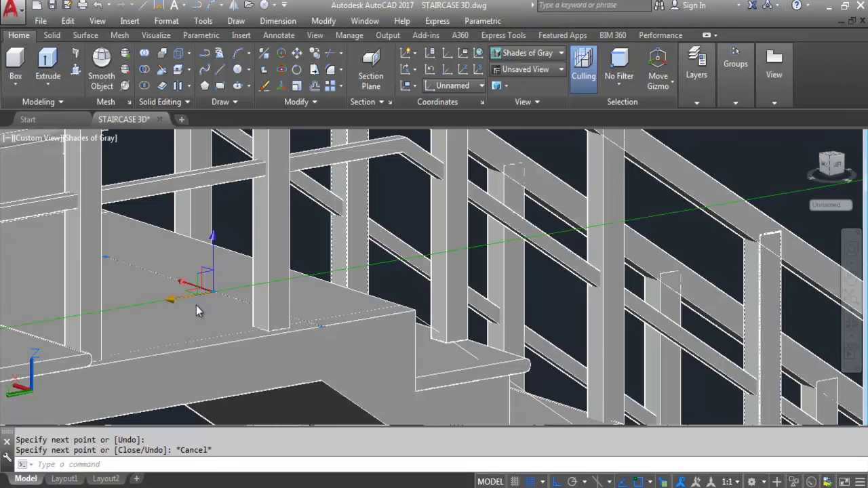
{"action": "key", "text": "Escape"}
- Move the landing's tread slab by its bottom outer corner to the guide line's end on the landing edge, above the lower flight
{"action": "scroll", "coordinate": [380, 305], "scroll_direction": "down", "scroll_amount": 4}
{"action": "scroll", "coordinate": [271, 319], "scroll_direction": "up", "scroll_amount": 6}
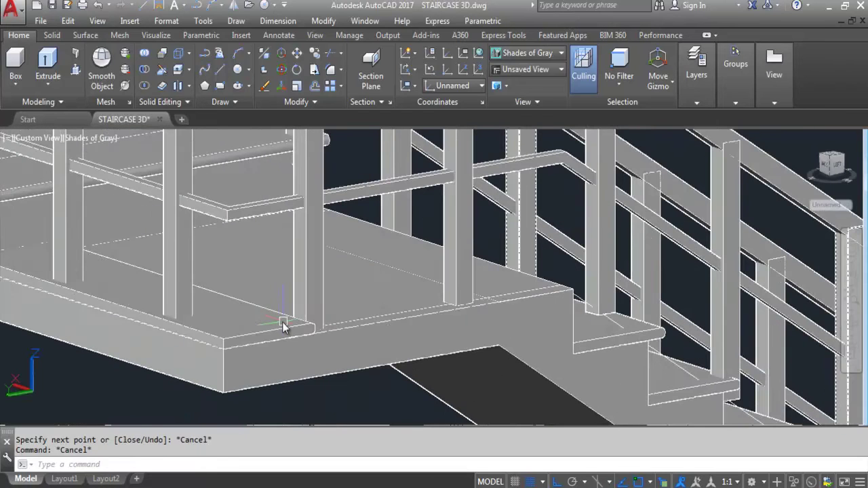
{"action": "left_click", "coordinate": [283, 326]}
{"action": "left_click", "coordinate": [340, 375]}
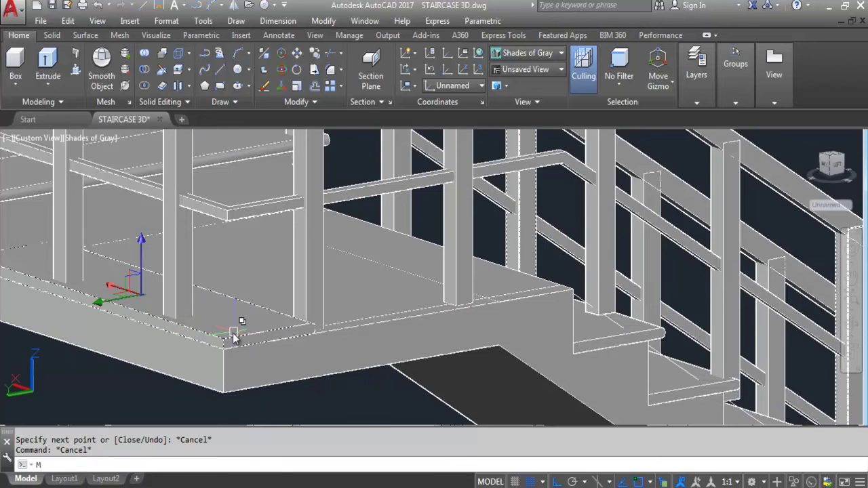
{"action": "key", "text": "Return"}
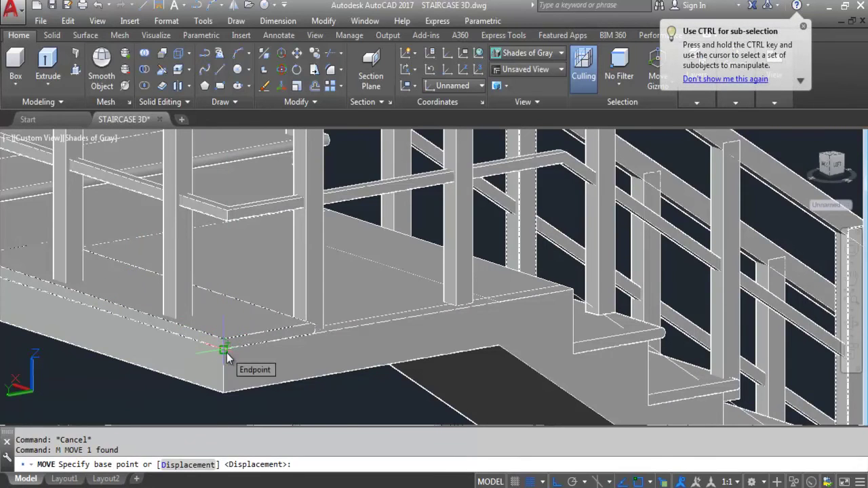
{"action": "left_click", "coordinate": [225, 351]}
{"action": "scroll", "coordinate": [505, 302], "scroll_direction": "up", "scroll_amount": 3}
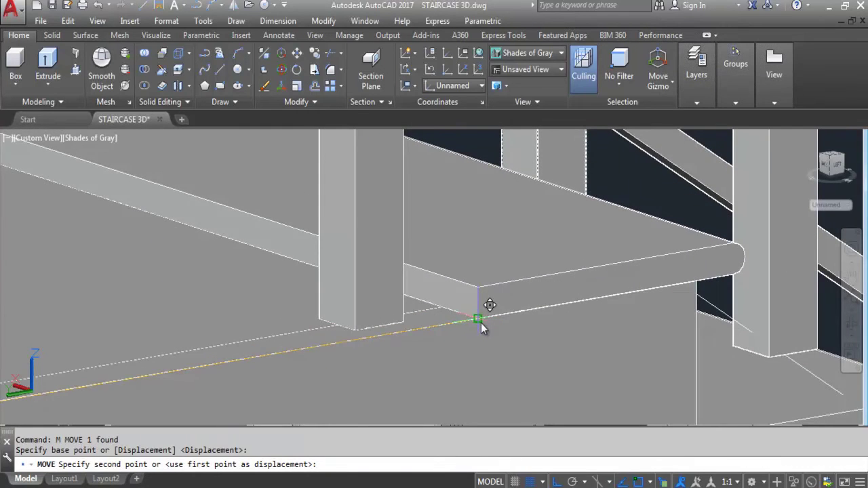
{"action": "left_click", "coordinate": [480, 323]}
{"action": "scroll", "coordinate": [388, 350], "scroll_direction": "down", "scroll_amount": 2}
{"action": "scroll", "coordinate": [502, 318], "scroll_direction": "down", "scroll_amount": 5}
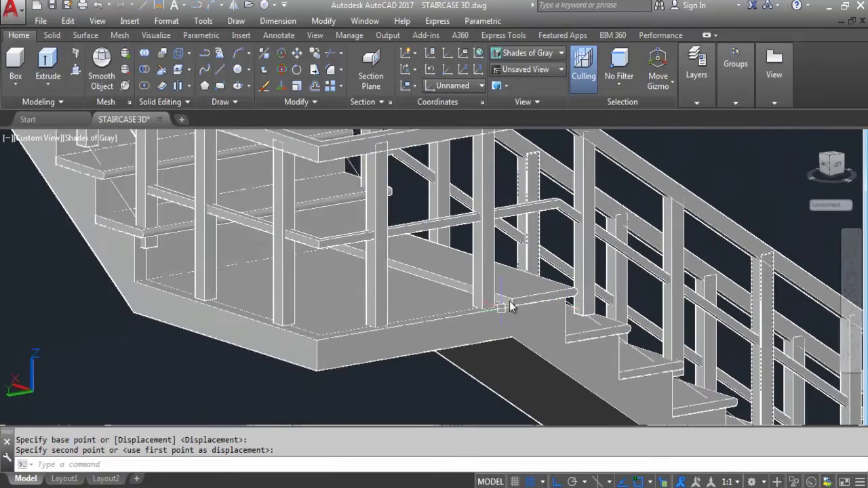
{"action": "scroll", "coordinate": [583, 299], "scroll_direction": "up", "scroll_amount": 4}
{"action": "scroll", "coordinate": [560, 271], "scroll_direction": "down", "scroll_amount": 1}
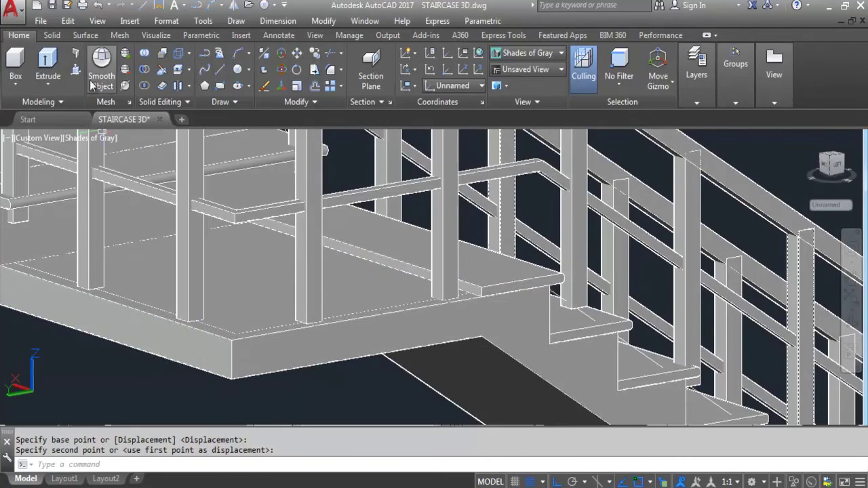
{"action": "key", "text": "ctrl+shift+e"}
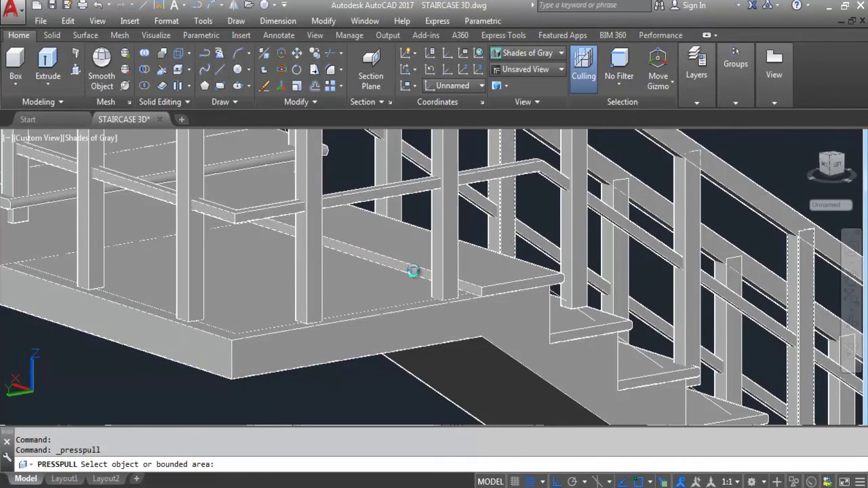
{"action": "scroll", "coordinate": [415, 271], "scroll_direction": "up", "scroll_amount": 2}
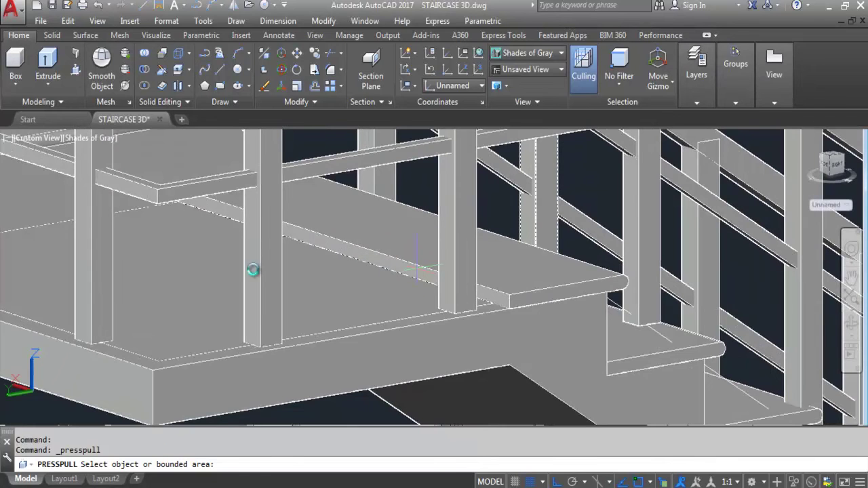
{"action": "left_click", "coordinate": [253, 276]}
{"action": "scroll", "coordinate": [351, 276], "scroll_direction": "down", "scroll_amount": 4}
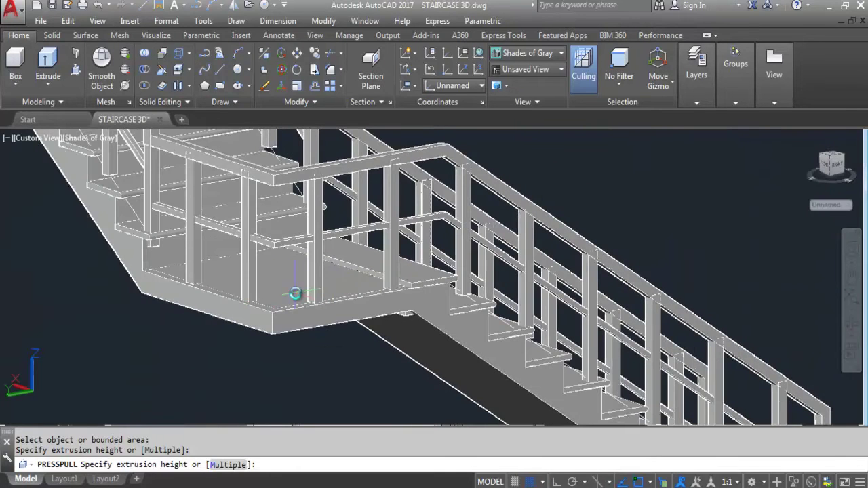
{"action": "key", "text": "Escape"}
- Press-pull the back face of the landing's tread slab out to the landing's outer corner, covering the whole landing
{"action": "scroll", "coordinate": [368, 272], "scroll_direction": "up", "scroll_amount": 2}
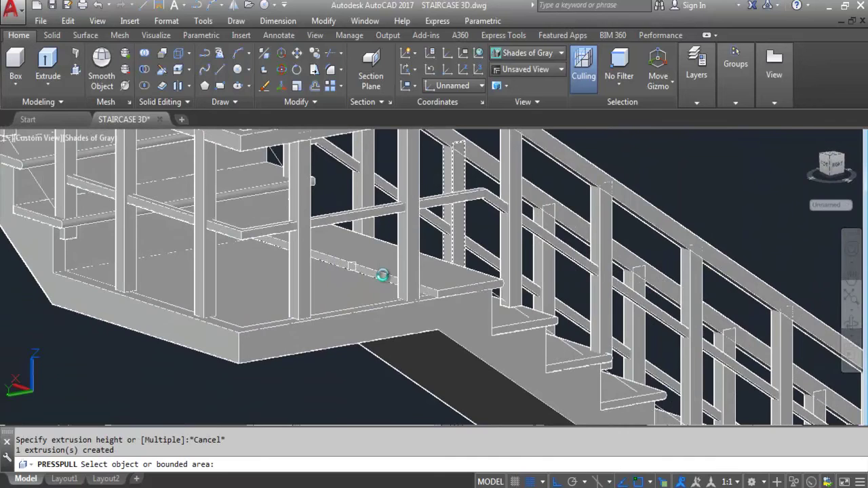
{"action": "scroll", "coordinate": [383, 276], "scroll_direction": "up", "scroll_amount": 2}
{"action": "scroll", "coordinate": [370, 288], "scroll_direction": "up", "scroll_amount": 2}
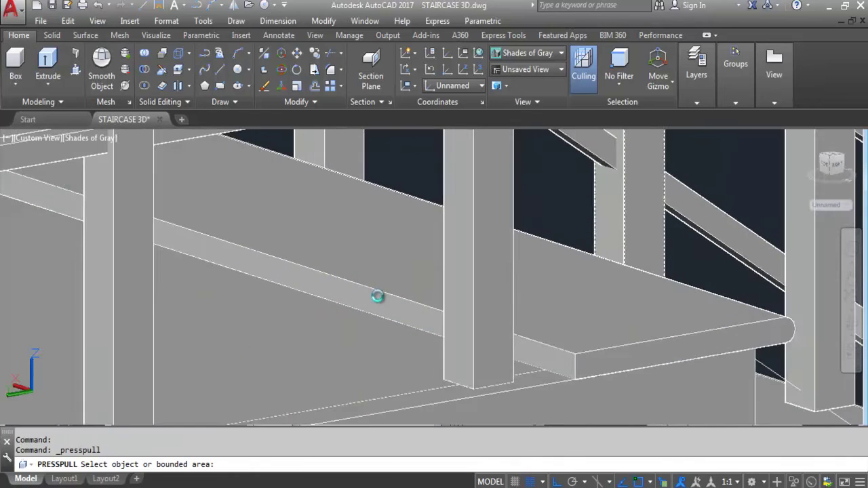
{"action": "left_click", "coordinate": [376, 297]}
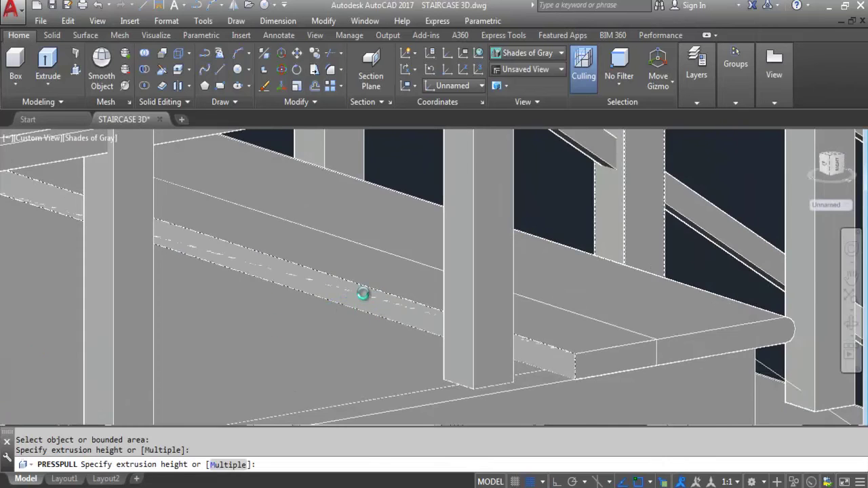
{"action": "scroll", "coordinate": [339, 306], "scroll_direction": "down", "scroll_amount": 3}
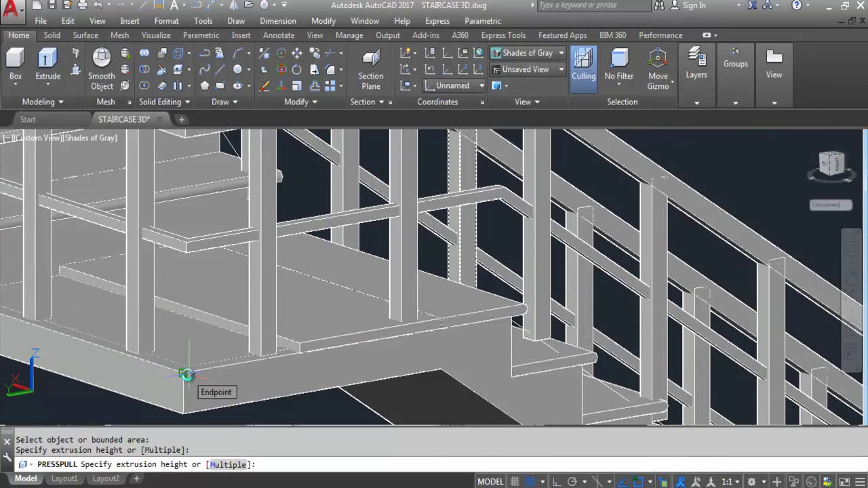
{"action": "scroll", "coordinate": [186, 375], "scroll_direction": "up", "scroll_amount": 3}
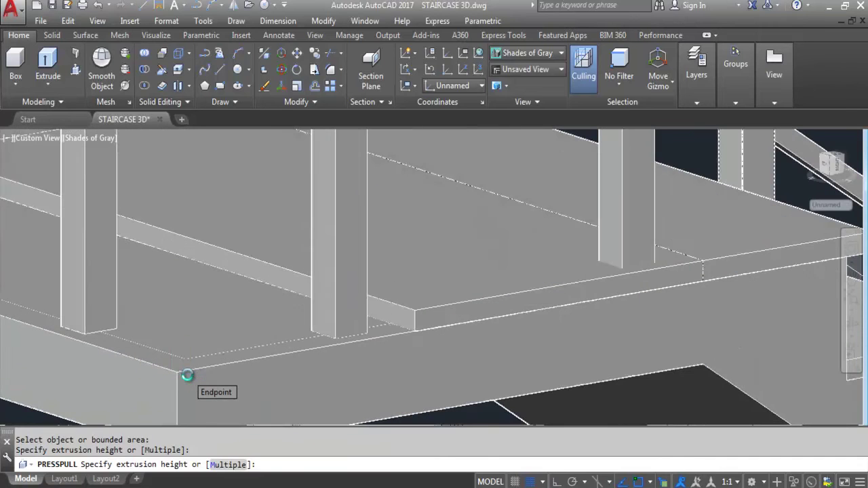
{"action": "left_click", "coordinate": [175, 370]}
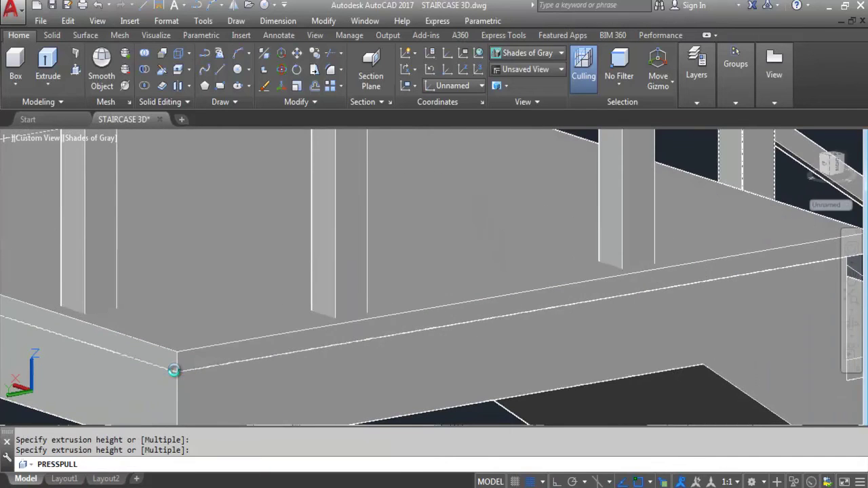
{"action": "scroll", "coordinate": [211, 366], "scroll_direction": "down", "scroll_amount": 4}
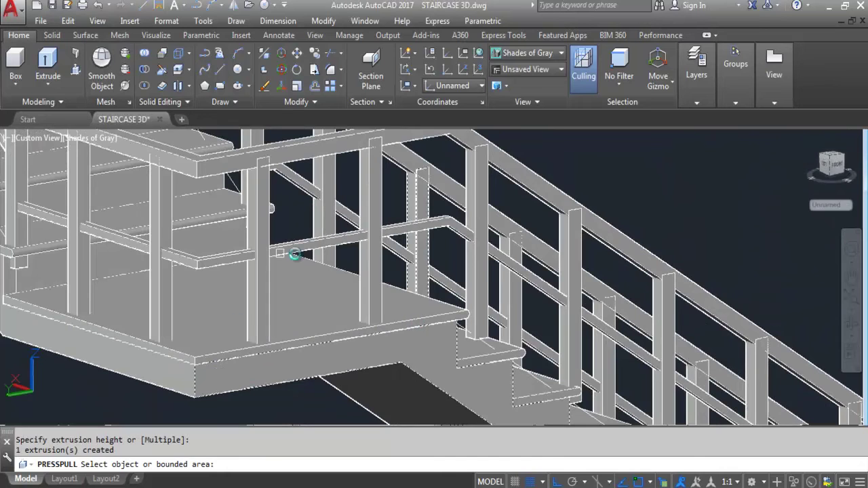
{"action": "key", "text": "Escape"}
{"action": "scroll", "coordinate": [491, 367], "scroll_direction": "down", "scroll_amount": 3}
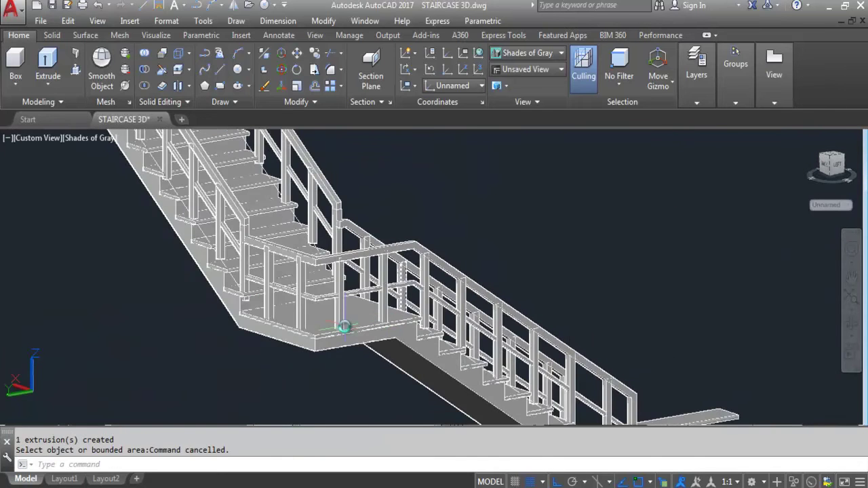
{"action": "scroll", "coordinate": [326, 324], "scroll_direction": "up", "scroll_amount": 3}
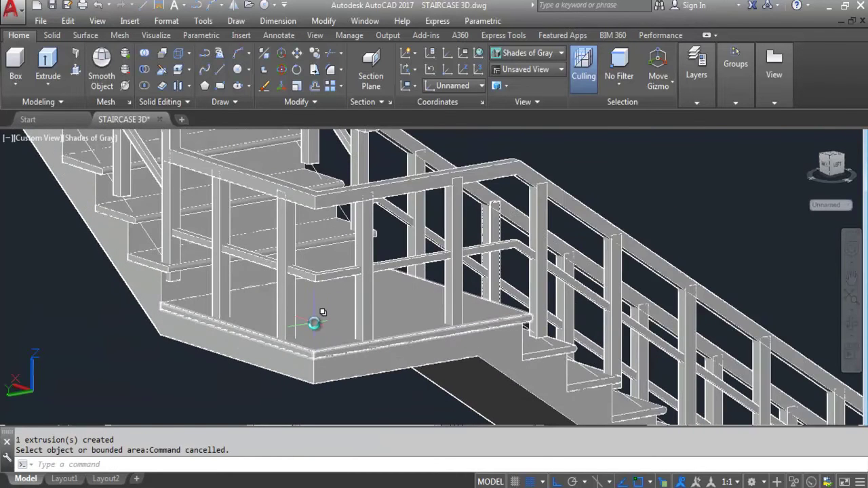
{"action": "key", "text": "Escape"}
{"action": "key", "text": "Escape"}
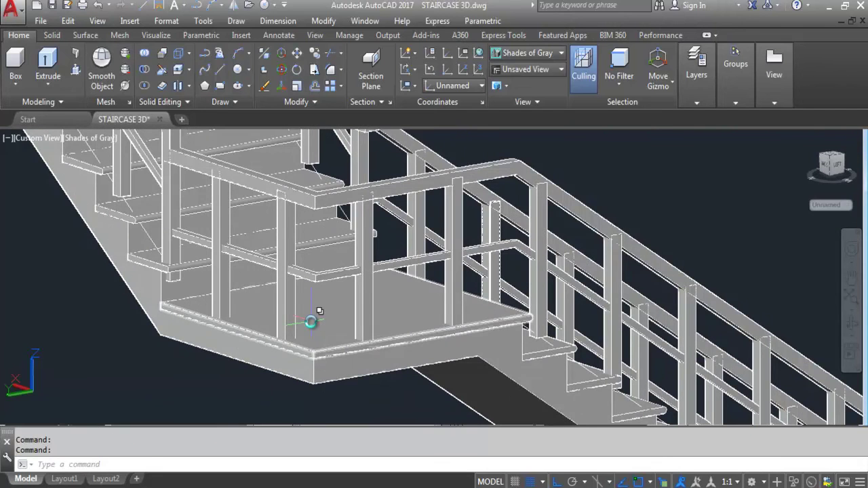
- Change the visual style of the staircase model to Realistic
{"action": "scroll", "coordinate": [398, 262], "scroll_direction": "down", "scroll_amount": 4}
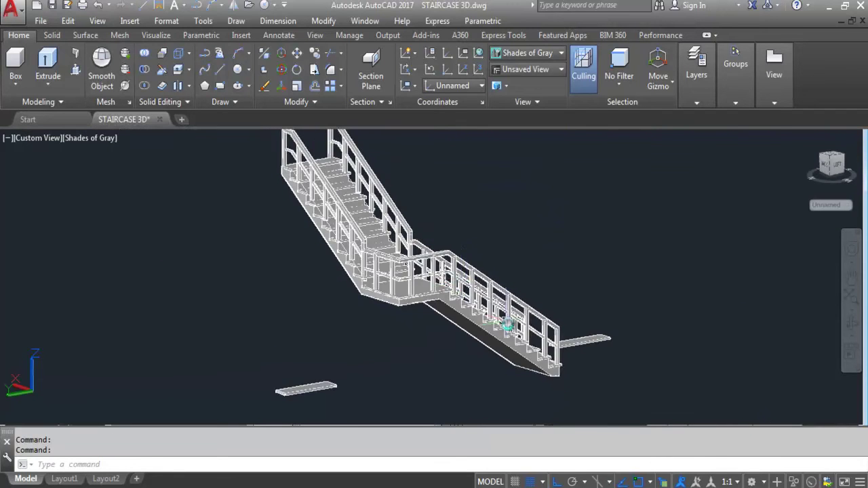
{"action": "scroll", "coordinate": [470, 288], "scroll_direction": "up", "scroll_amount": 2}
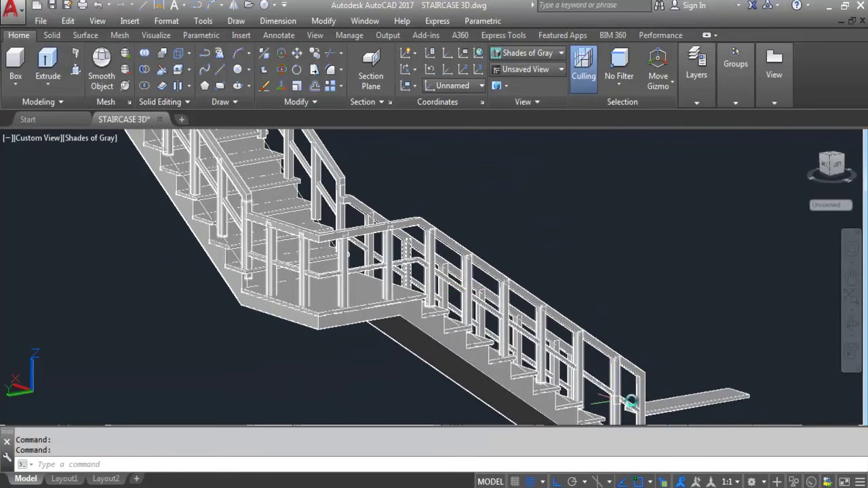
{"action": "left_click", "coordinate": [518, 53]}
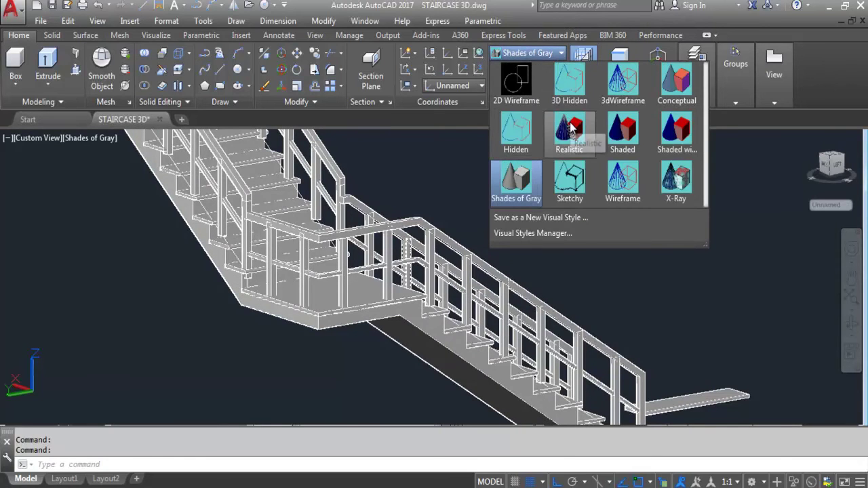
{"action": "left_click", "coordinate": [570, 128]}
- Erase the leftover guide line running through the landing just above the lower flight's top step
{"action": "scroll", "coordinate": [323, 304], "scroll_direction": "up", "scroll_amount": 4}
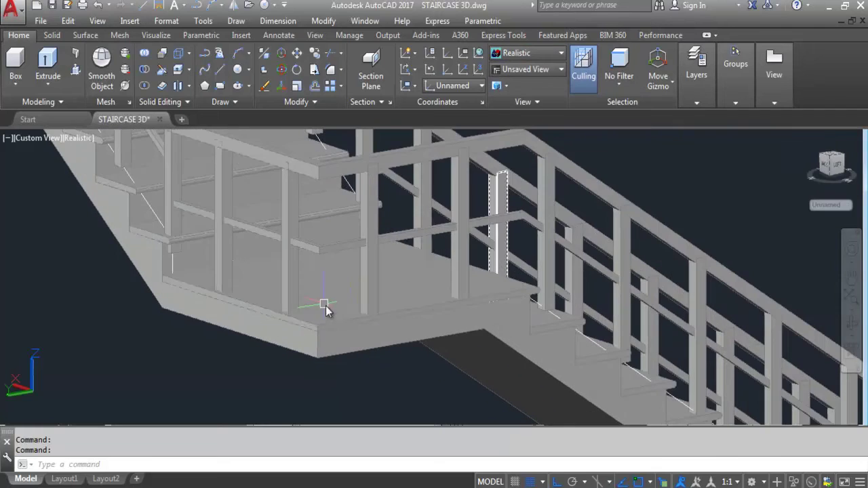
{"action": "middle_click_drag", "start_coordinate": [362, 304], "coordinate": [287, 310], "text": "shift"}
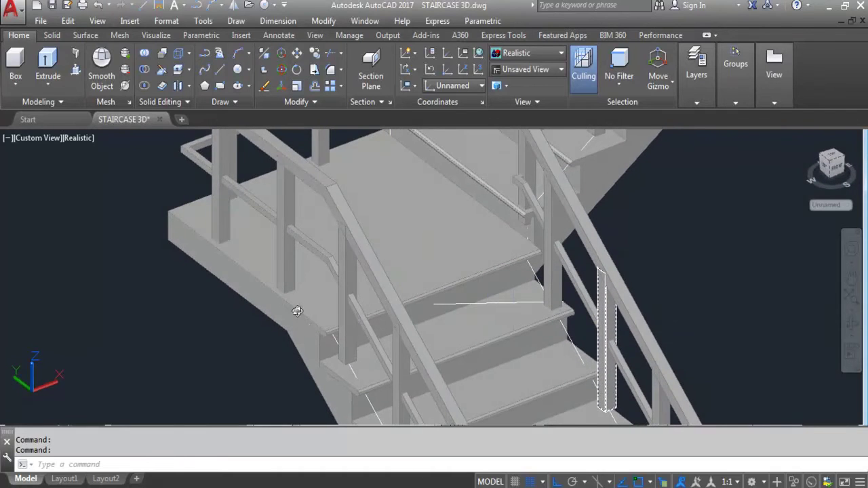
{"action": "scroll", "coordinate": [536, 301], "scroll_direction": "up", "scroll_amount": 2}
{"action": "left_click", "coordinate": [520, 301]}
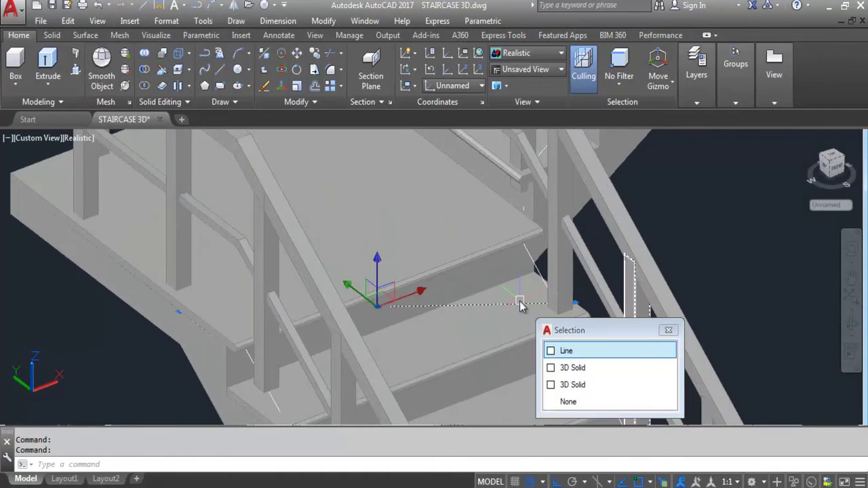
{"action": "left_click", "coordinate": [613, 352]}
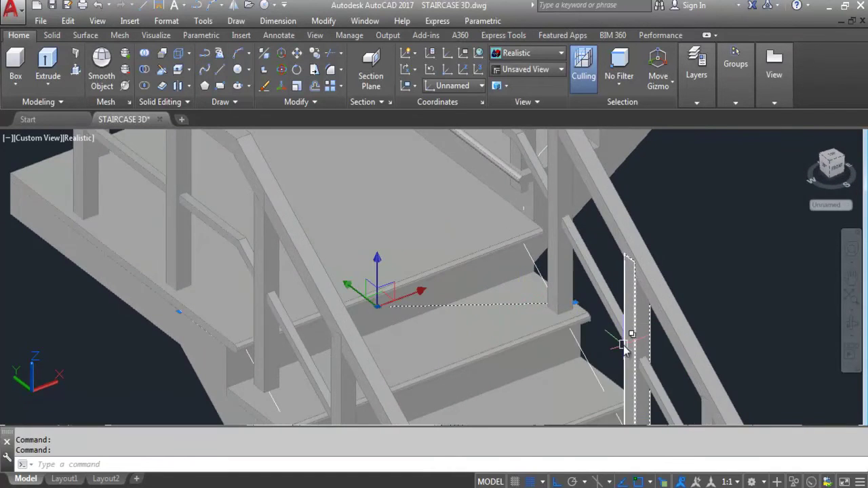
{"action": "scroll", "coordinate": [562, 326], "scroll_direction": "down", "scroll_amount": 3}
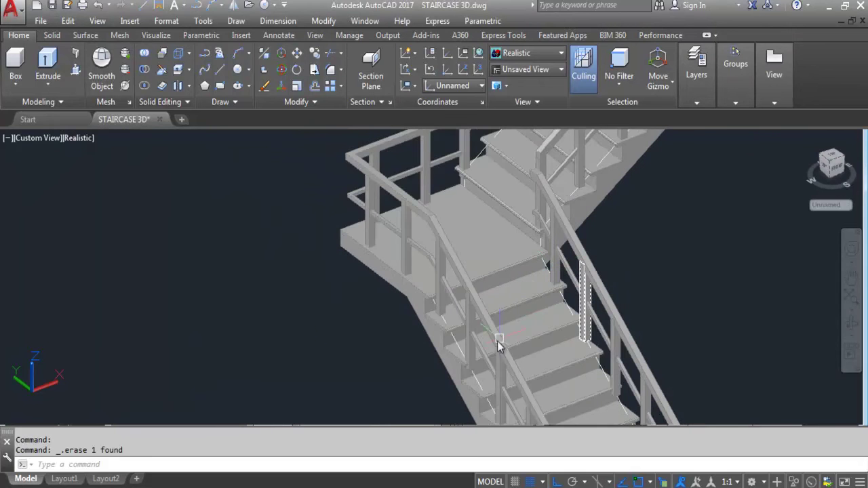
- Erase the leftover loose tread slabs lying beside the staircase
{"action": "scroll", "coordinate": [538, 306], "scroll_direction": "up", "scroll_amount": 2}
{"action": "middle_click_drag", "start_coordinate": [538, 306], "coordinate": [463, 329]}
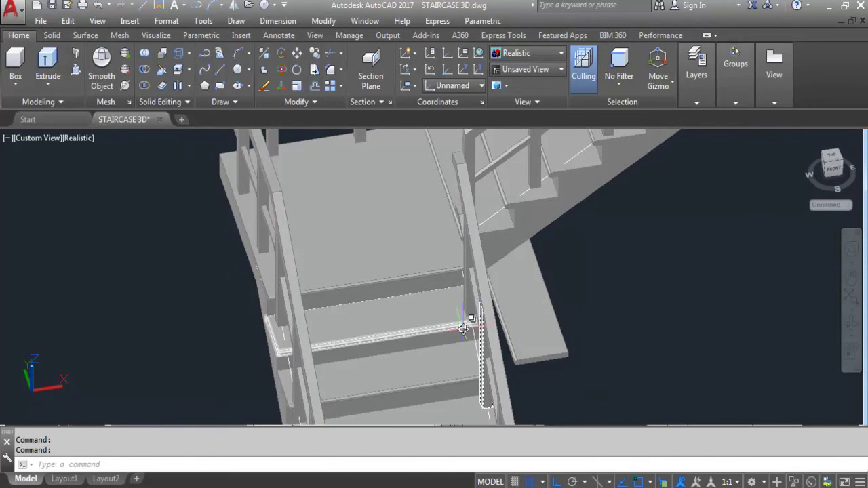
{"action": "middle_click_drag", "start_coordinate": [388, 303], "coordinate": [427, 251], "text": "shift"}
{"action": "scroll", "coordinate": [415, 265], "scroll_direction": "down", "scroll_amount": 2}
{"action": "middle_click_drag", "start_coordinate": [548, 353], "coordinate": [585, 337], "text": "shift"}
{"action": "left_click", "coordinate": [398, 301]}
{"action": "left_click", "coordinate": [325, 281]}
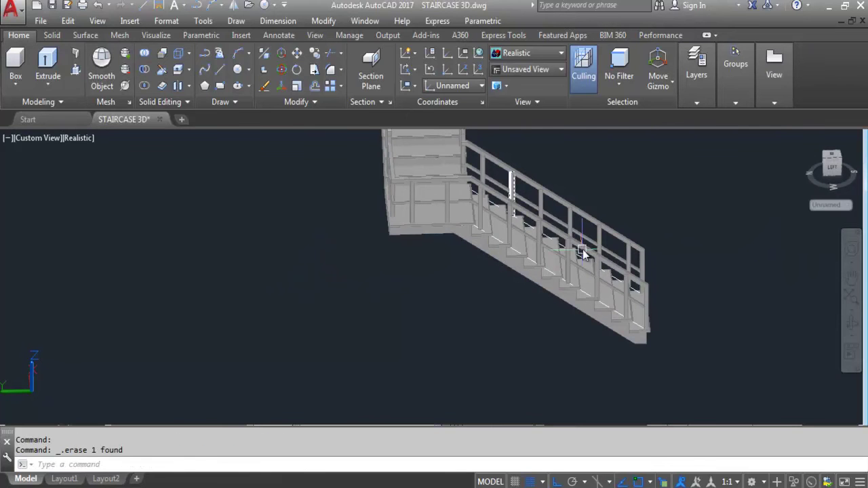
- Inspect the complete staircase from all sides, checking the landing, the rounded treads and the railings of both flights
{"action": "scroll", "coordinate": [631, 263], "scroll_direction": "up", "scroll_amount": 3}
{"action": "mouse_move", "coordinate": [609, 270]}
{"action": "middle_mouse_down", "text": "shift"}
{"action": "mouse_move", "coordinate": [579, 294]}
{"action": "mouse_move", "coordinate": [555, 296]}
{"action": "mouse_move", "coordinate": [556, 254]}
{"action": "mouse_move", "coordinate": [615, 277]}
{"action": "middle_mouse_up", "text": "shift"}
{"action": "scroll", "coordinate": [447, 219], "scroll_direction": "down", "scroll_amount": 4}
{"action": "middle_click_drag", "start_coordinate": [441, 227], "coordinate": [497, 236], "text": "shift"}
{"action": "middle_click_drag", "start_coordinate": [507, 196], "coordinate": [405, 191], "text": "shift"}
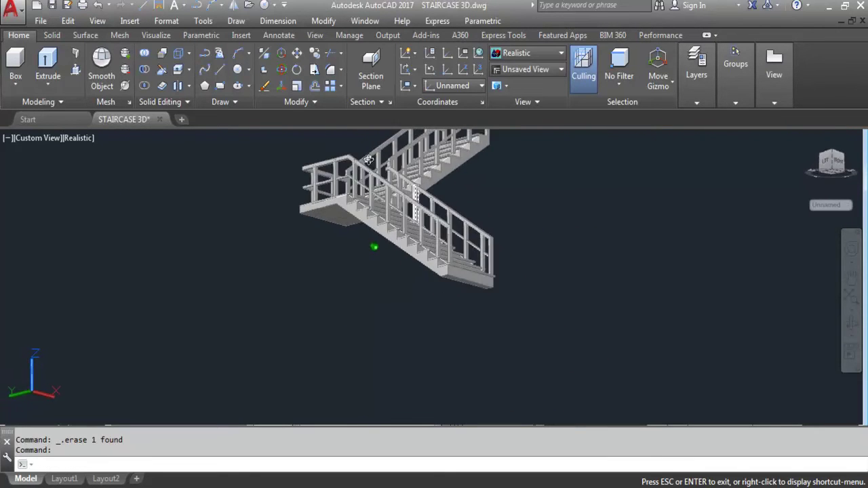
{"action": "middle_click_drag", "start_coordinate": [305, 158], "coordinate": [473, 232], "text": "shift"}
{"action": "scroll", "coordinate": [483, 196], "scroll_direction": "up", "scroll_amount": 6}
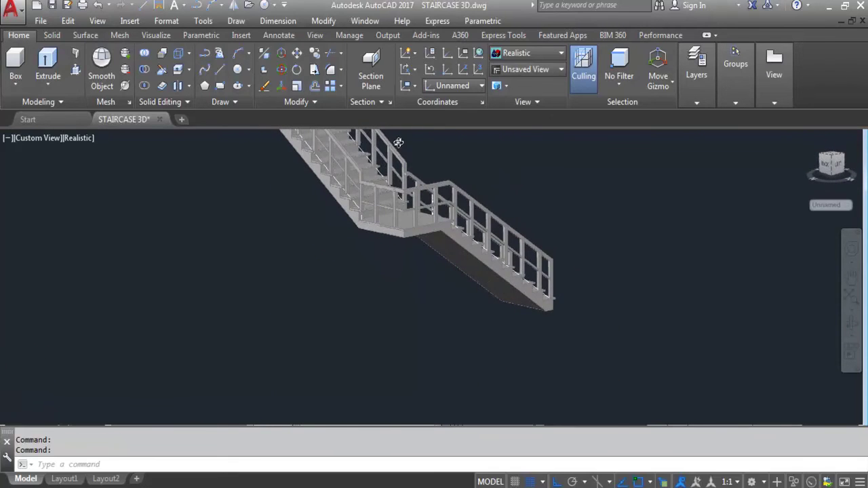
{"action": "middle_click_drag", "start_coordinate": [280, 219], "coordinate": [239, 253], "text": "shift"}
{"action": "scroll", "coordinate": [239, 253], "scroll_direction": "up", "scroll_amount": 5}
{"action": "middle_click_drag", "start_coordinate": [303, 293], "coordinate": [201, 277], "text": "shift"}
{"action": "scroll", "coordinate": [201, 278], "scroll_direction": "down", "scroll_amount": 6}
{"action": "middle_click_drag", "start_coordinate": [422, 309], "coordinate": [417, 364], "text": "shift"}
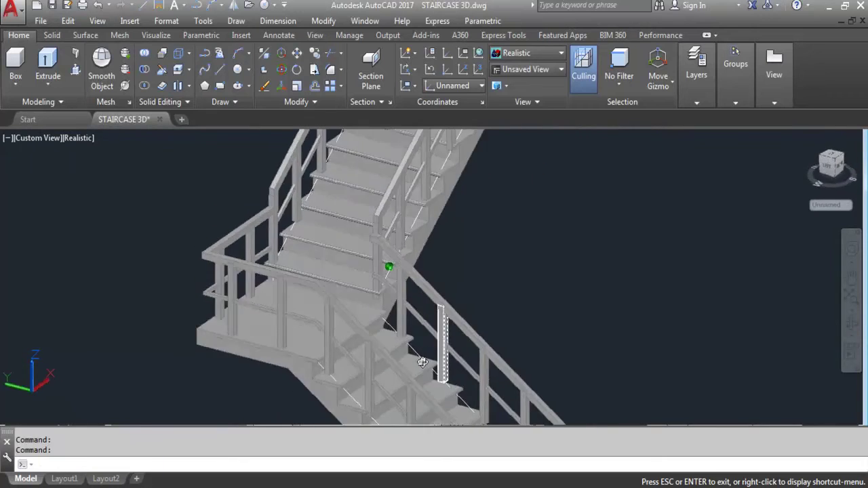
{"action": "mouse_move", "coordinate": [466, 344]}
{"action": "middle_mouse_down", "text": "shift"}
{"action": "mouse_move", "coordinate": [495, 330]}
{"action": "mouse_move", "coordinate": [667, 326]}
{"action": "mouse_move", "coordinate": [655, 254]}
{"action": "mouse_move", "coordinate": [663, 306]}
{"action": "mouse_move", "coordinate": [689, 361]}
{"action": "mouse_move", "coordinate": [786, 350]}
{"action": "mouse_move", "coordinate": [459, 346]}
{"action": "middle_mouse_up", "text": "shift"}
{"action": "middle_click_drag", "start_coordinate": [426, 312], "coordinate": [456, 360], "text": "shift"}
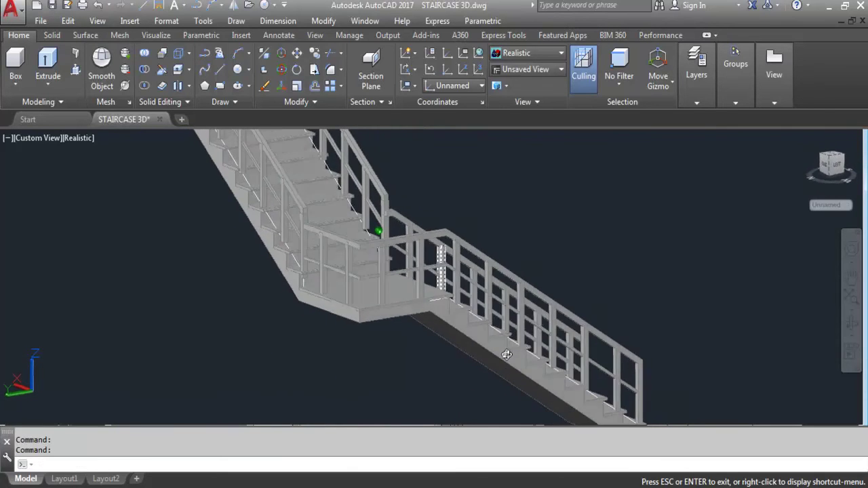
{"action": "middle_click_drag", "start_coordinate": [483, 380], "coordinate": [528, 369], "text": "shift"}
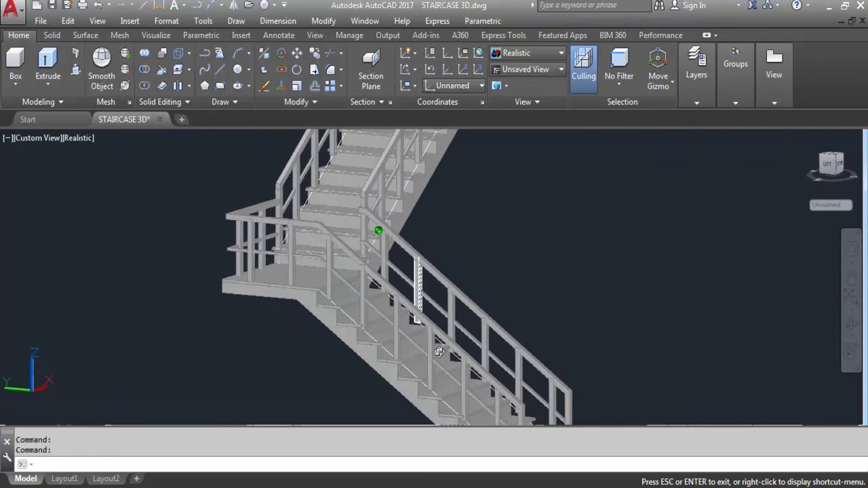
{"action": "middle_click_drag", "start_coordinate": [442, 354], "coordinate": [398, 337], "text": "shift"}
{"action": "scroll", "coordinate": [309, 242], "scroll_direction": "up", "scroll_amount": 3}
{"action": "mouse_move", "coordinate": [341, 236]}
{"action": "middle_mouse_down", "text": "shift"}
{"action": "mouse_move", "coordinate": [380, 281]}
{"action": "mouse_move", "coordinate": [378, 248]}
{"action": "mouse_move", "coordinate": [466, 251]}
{"action": "mouse_move", "coordinate": [368, 254]}
{"action": "mouse_move", "coordinate": [305, 235]}
{"action": "mouse_move", "coordinate": [286, 211]}
{"action": "mouse_move", "coordinate": [341, 249]}
{"action": "middle_mouse_up", "text": "shift"}
{"action": "scroll", "coordinate": [335, 250], "scroll_direction": "down", "scroll_amount": 5}
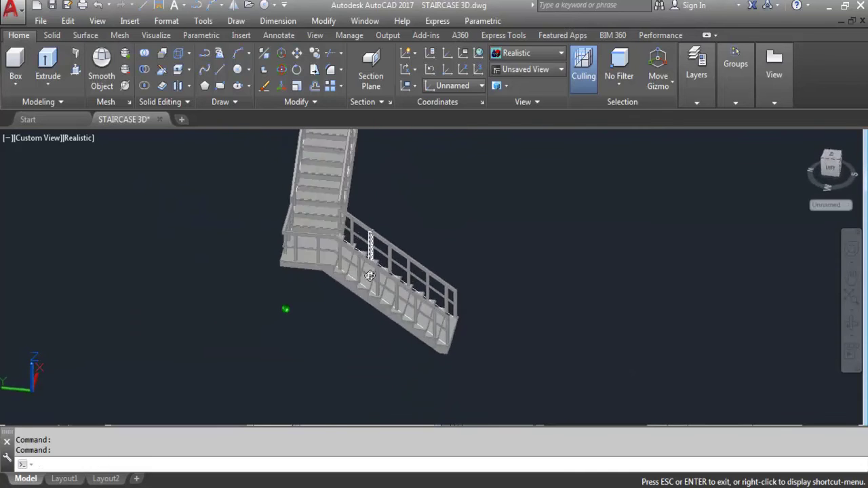
{"action": "scroll", "coordinate": [320, 278], "scroll_direction": "up", "scroll_amount": 3}
{"action": "middle_click_drag", "start_coordinate": [321, 279], "coordinate": [346, 294], "text": "shift"}
{"action": "scroll", "coordinate": [366, 353], "scroll_direction": "down", "scroll_amount": 5}
{"action": "scroll", "coordinate": [378, 364], "scroll_direction": "up", "scroll_amount": 5}
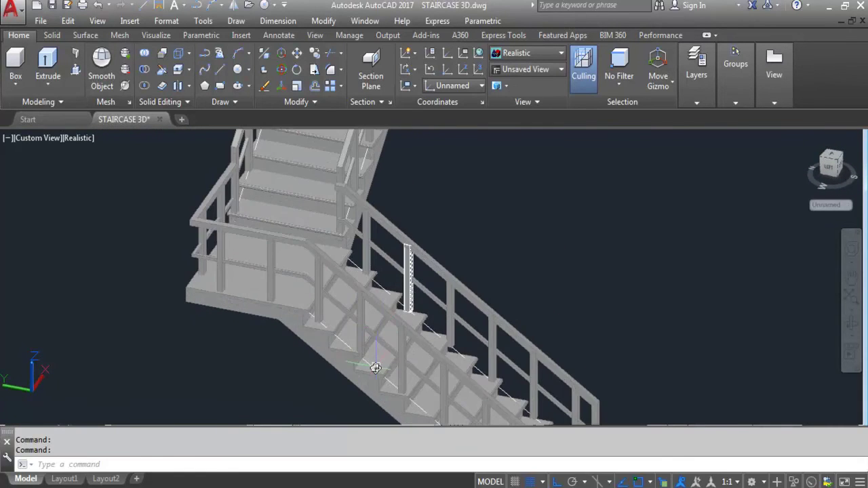
{"action": "middle_click_drag", "start_coordinate": [378, 363], "coordinate": [384, 380], "text": "shift"}
{"action": "scroll", "coordinate": [459, 339], "scroll_direction": "down", "scroll_amount": 5}
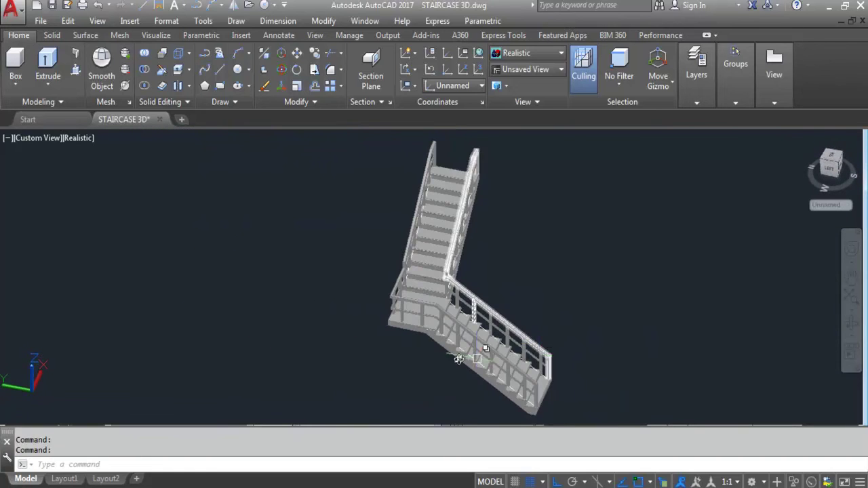
{"action": "middle_click_drag", "start_coordinate": [463, 338], "coordinate": [511, 345], "text": "shift"}
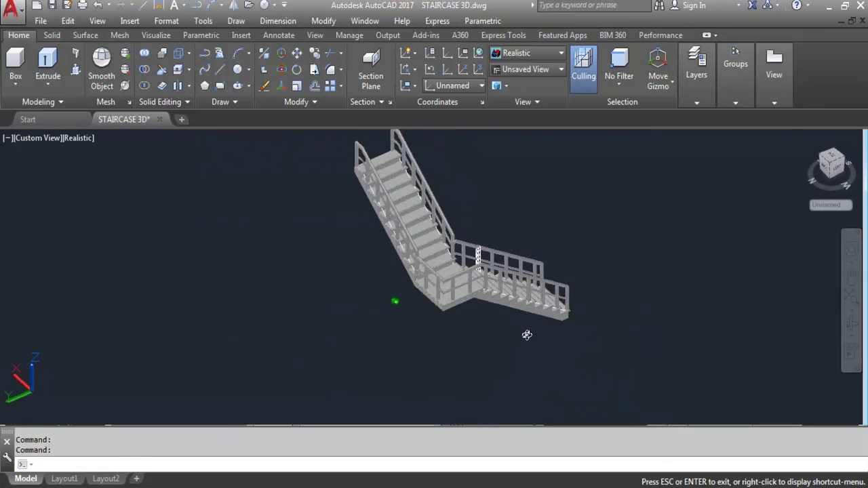
{"action": "scroll", "coordinate": [527, 334], "scroll_direction": "up", "scroll_amount": 6}
{"action": "middle_click_drag", "start_coordinate": [427, 285], "coordinate": [368, 242], "text": "shift"}
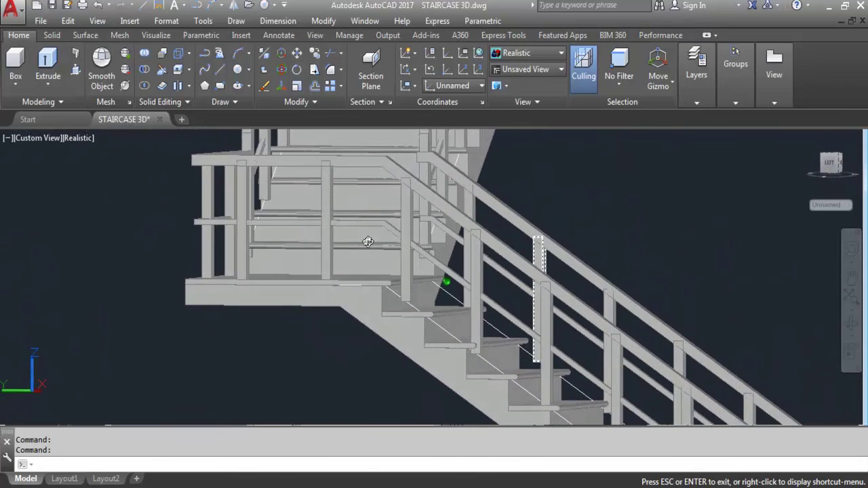
{"action": "scroll", "coordinate": [381, 233], "scroll_direction": "down", "scroll_amount": 5}
{"action": "middle_click_drag", "start_coordinate": [424, 273], "coordinate": [415, 297], "text": "shift"}
{"action": "scroll", "coordinate": [415, 296], "scroll_direction": "up", "scroll_amount": 4}
{"action": "middle_click_drag", "start_coordinate": [343, 190], "coordinate": [391, 212], "text": "shift"}
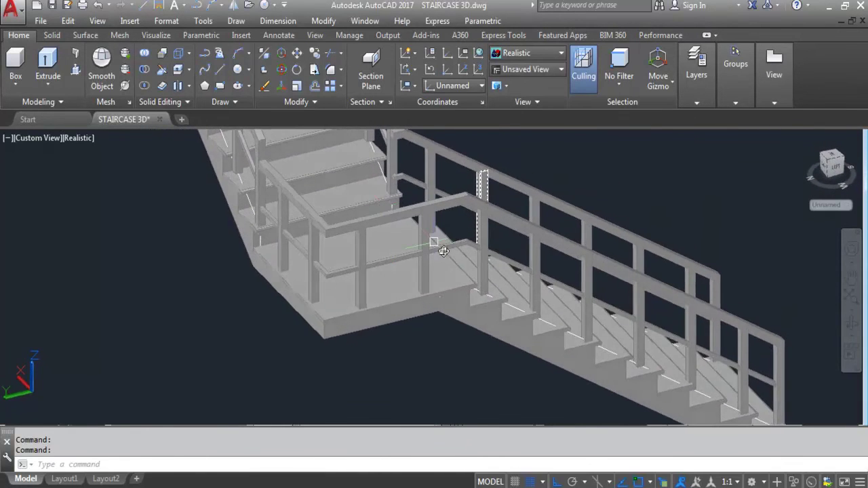
{"action": "scroll", "coordinate": [467, 284], "scroll_direction": "down", "scroll_amount": 6}
{"action": "scroll", "coordinate": [486, 224], "scroll_direction": "up", "scroll_amount": 6}
{"action": "middle_click_drag", "start_coordinate": [468, 271], "coordinate": [388, 264], "text": "shift"}
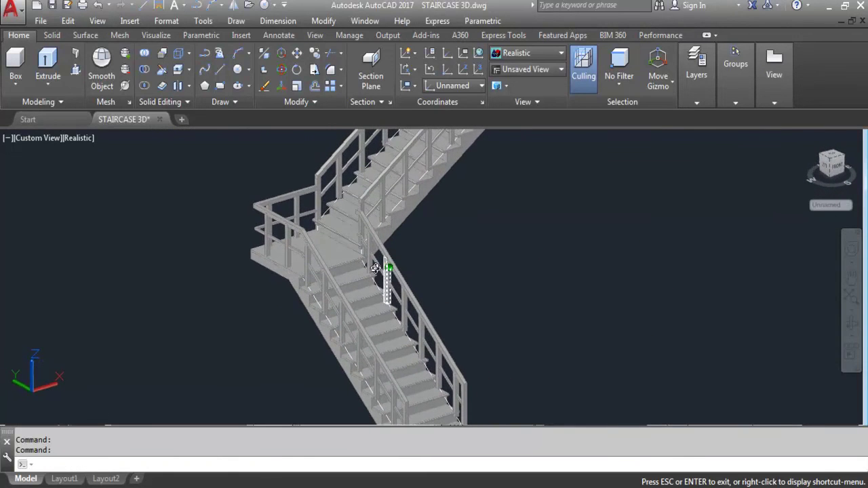
{"action": "scroll", "coordinate": [461, 317], "scroll_direction": "down", "scroll_amount": 3}
{"action": "scroll", "coordinate": [461, 317], "scroll_direction": "up", "scroll_amount": 4}
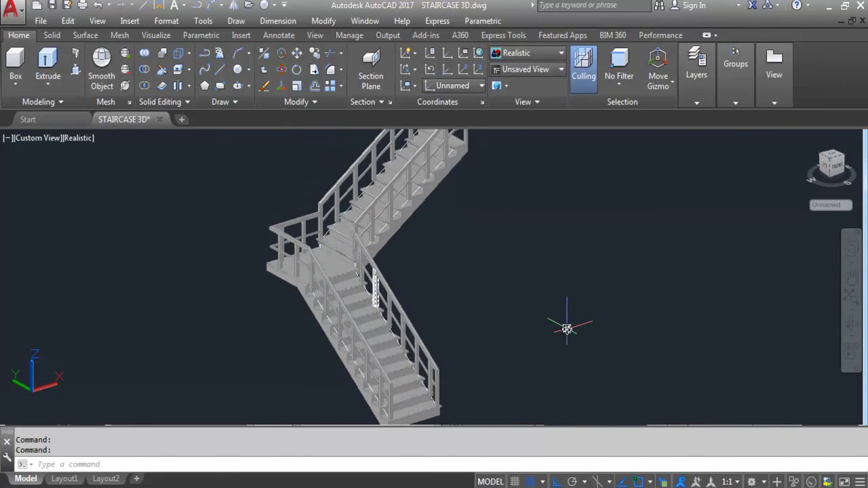